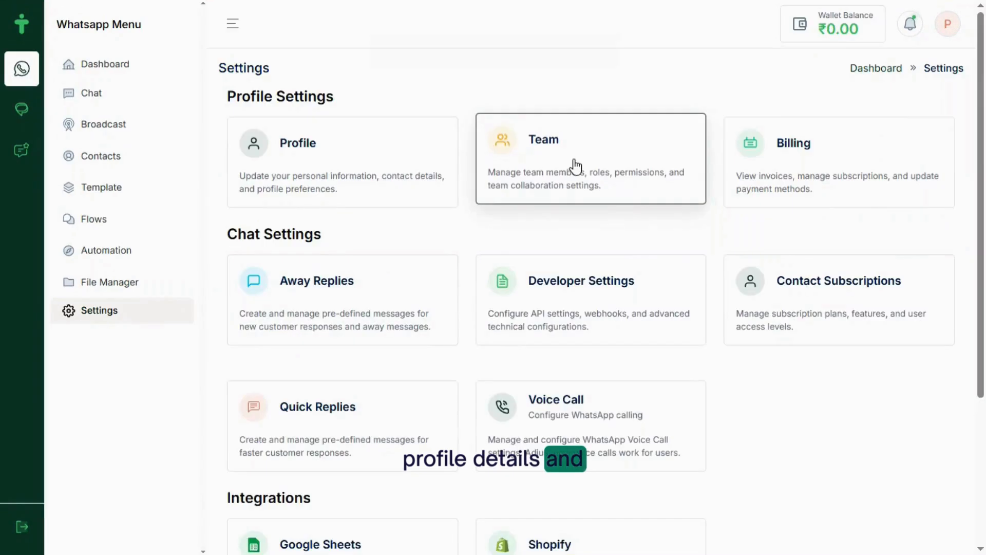
Open Team Management from the Team card on the Settings page
click(577, 165)
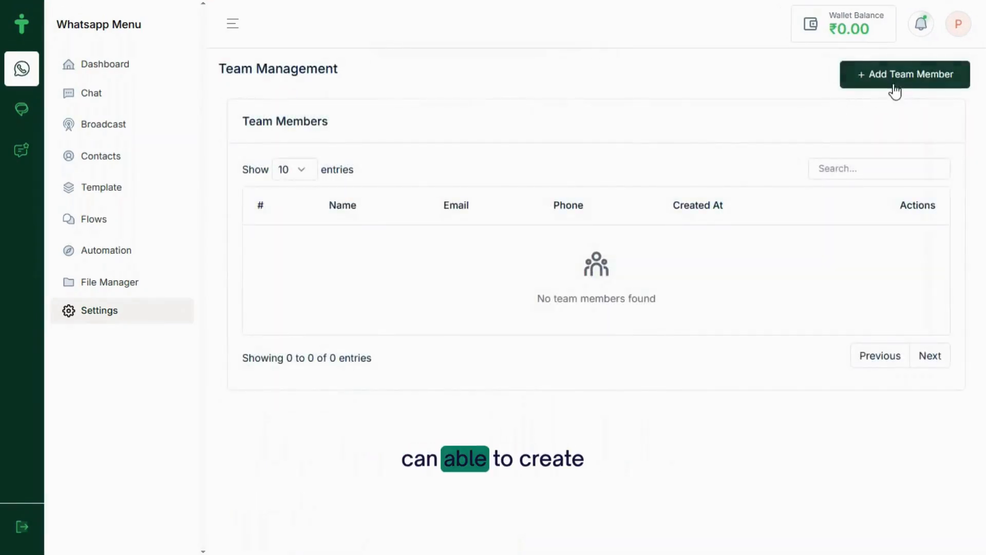
Add a team member with full name, e-mail, phone number and password, and save
click(892, 76)
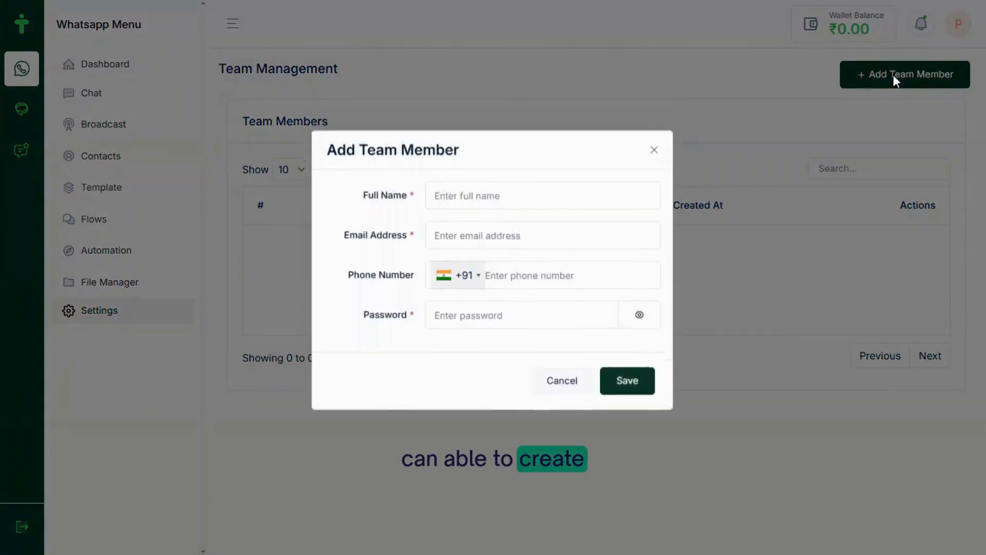
click(447, 203)
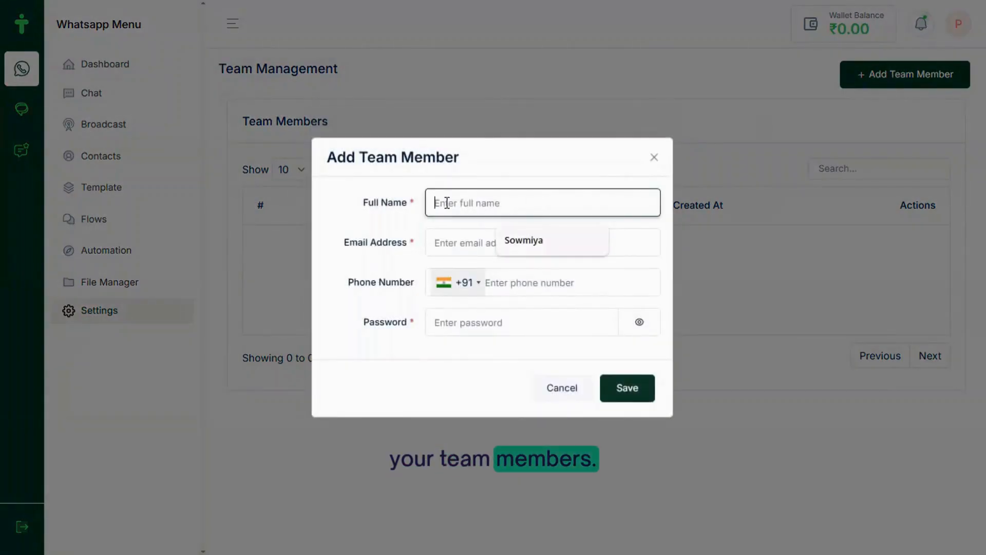
click(529, 239)
click(522, 242)
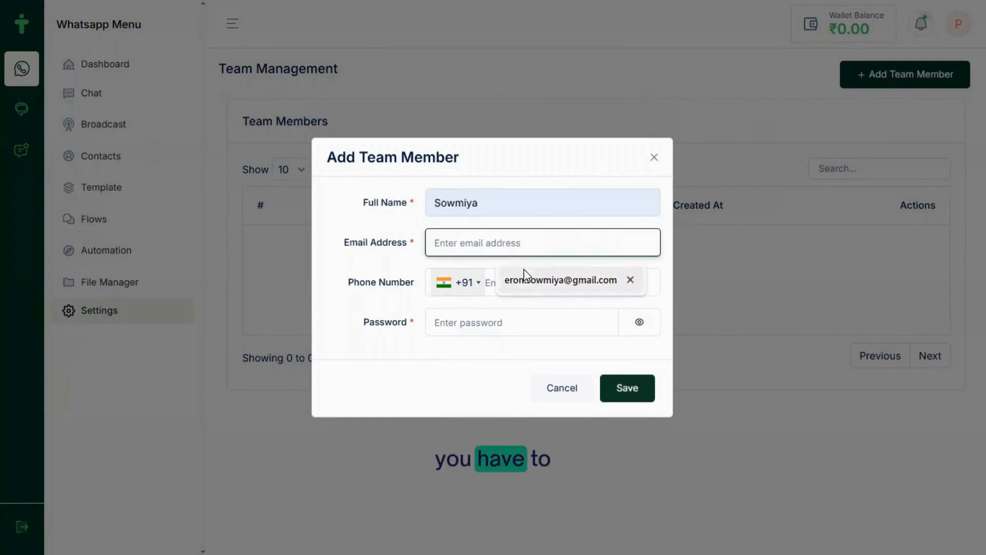
click(549, 278)
click(517, 282)
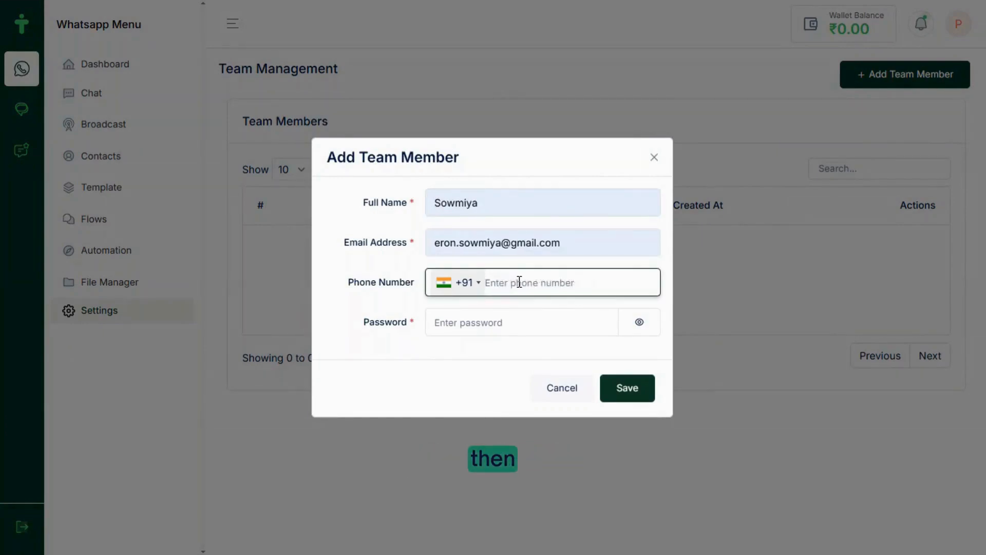
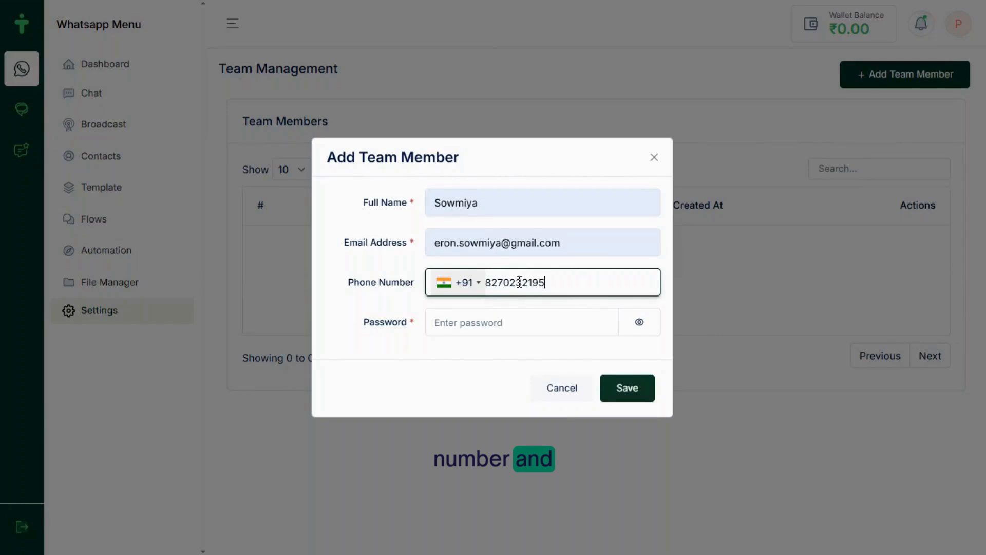
click(465, 322)
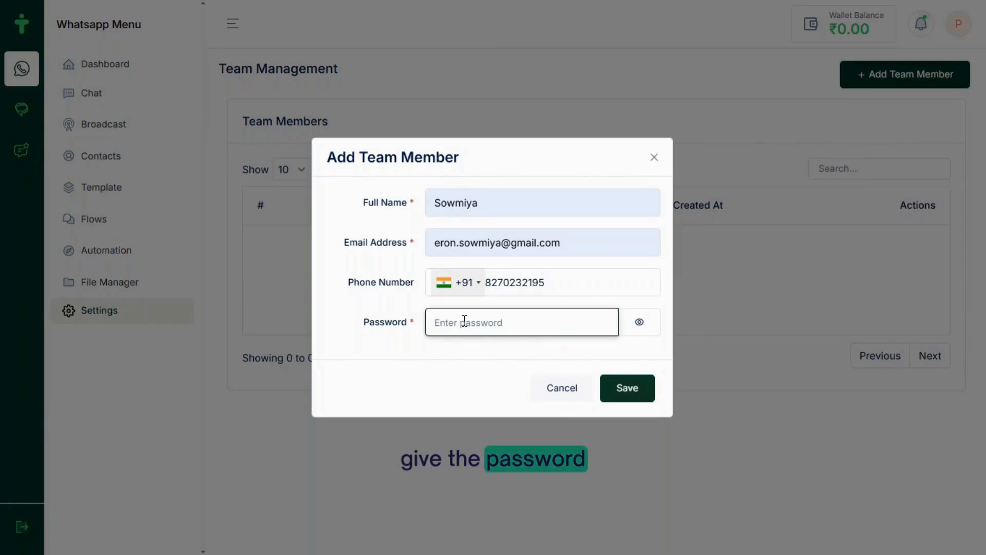
text(123456)
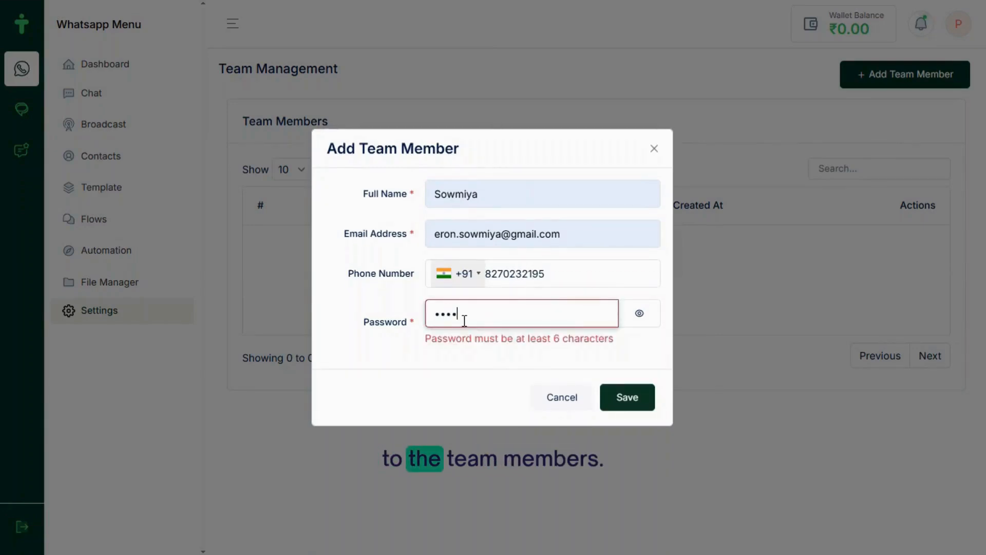
click(627, 388)
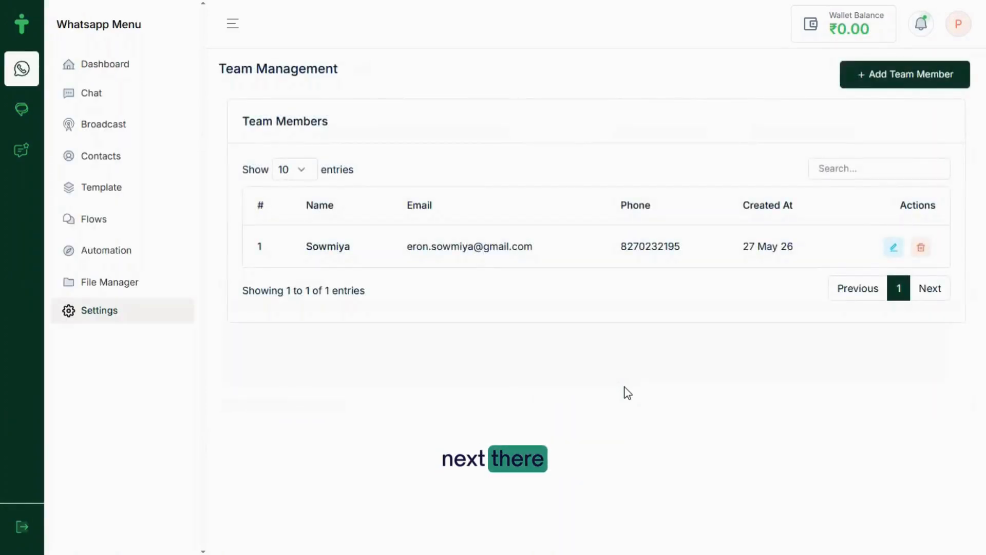
Open and close the new member's edit form, then begin another Add Team Member form
click(893, 248)
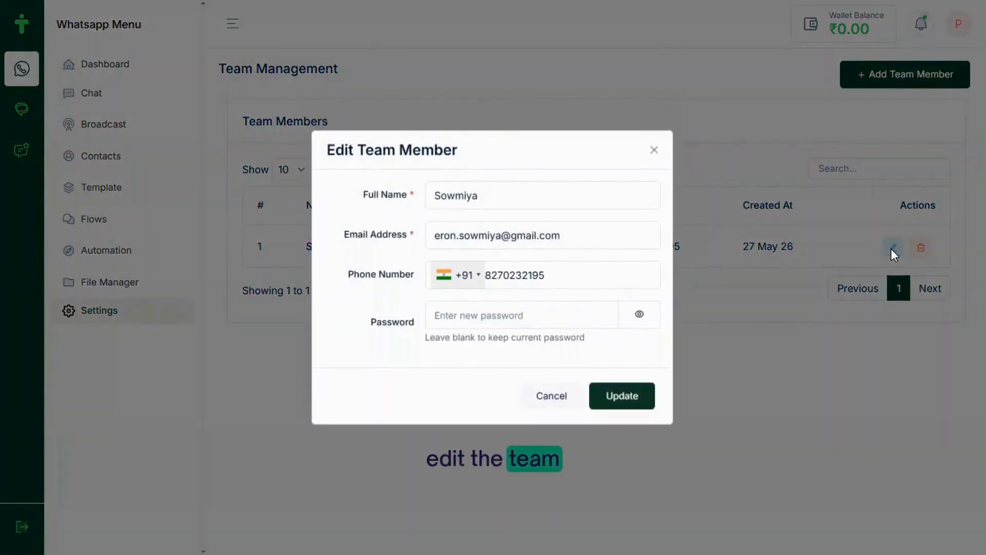
click(653, 151)
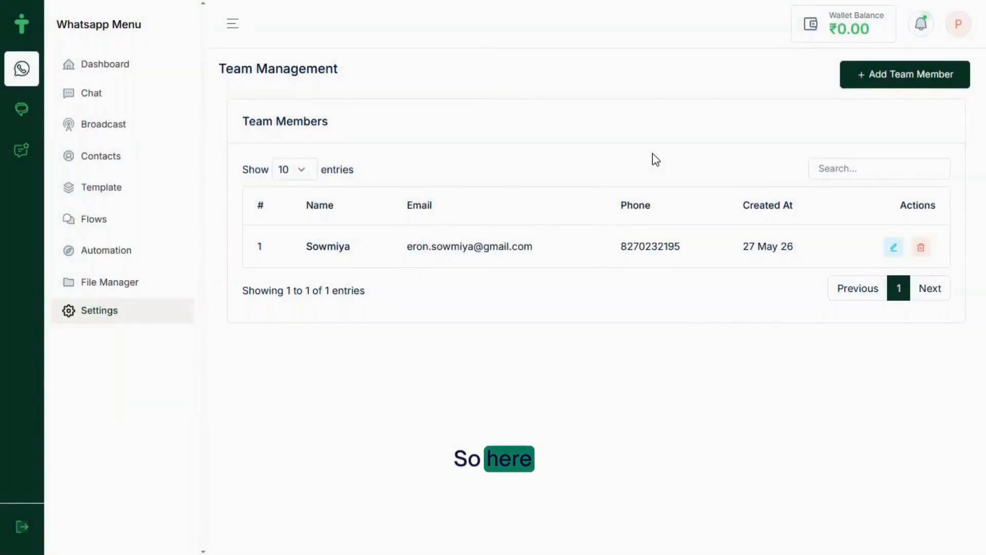
click(874, 77)
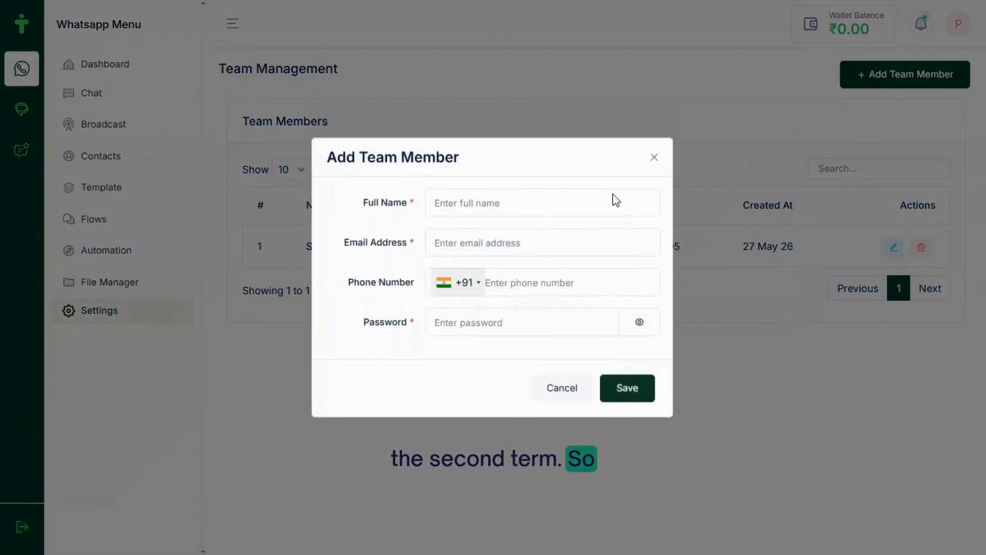
Fill in the second member's name, e-mail, phone number and password, and save
click(509, 203)
text(P)
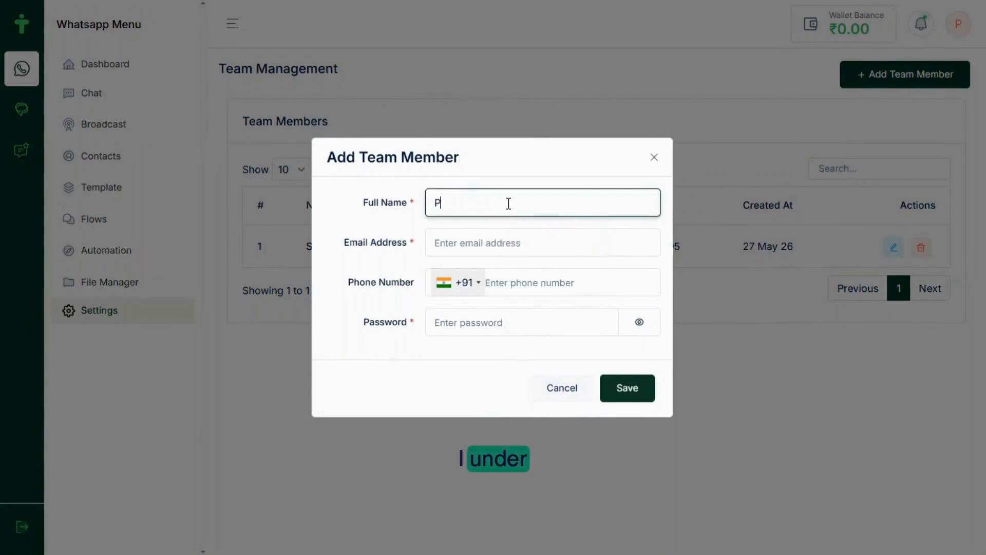
text(ravin)
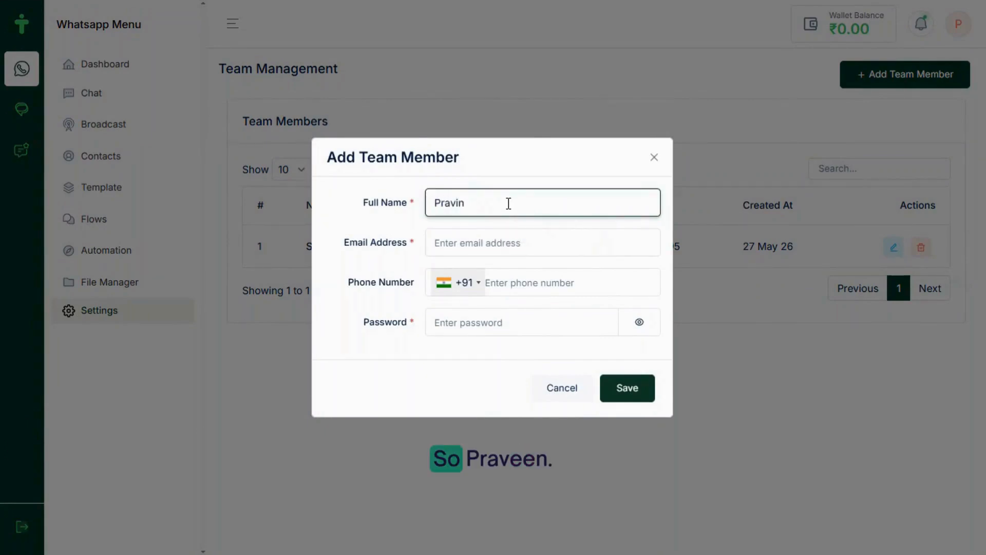
click(466, 251)
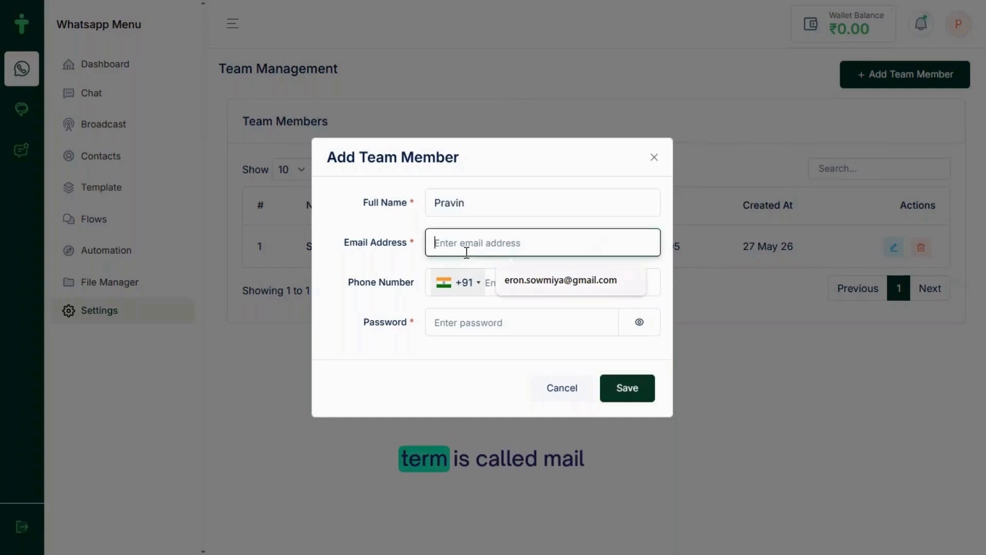
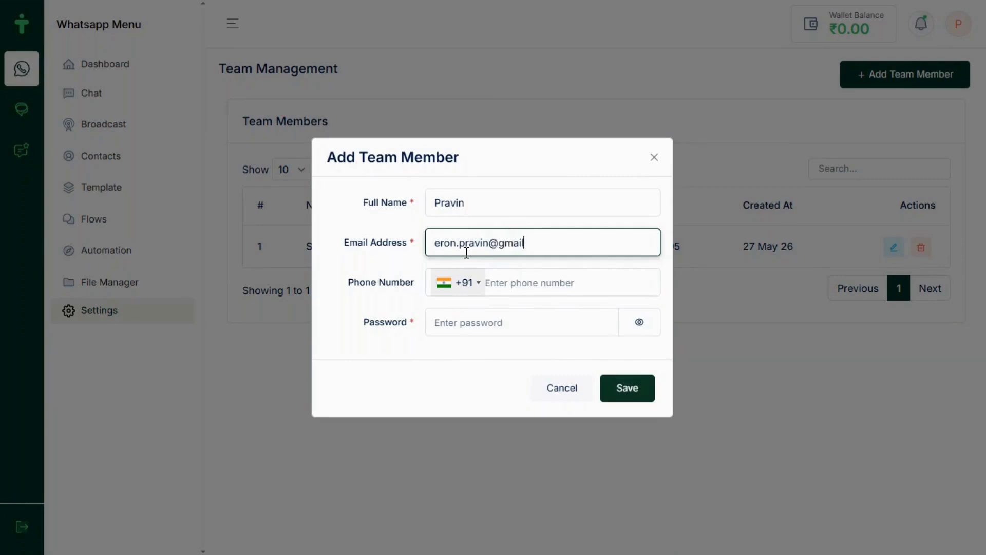
click(496, 283)
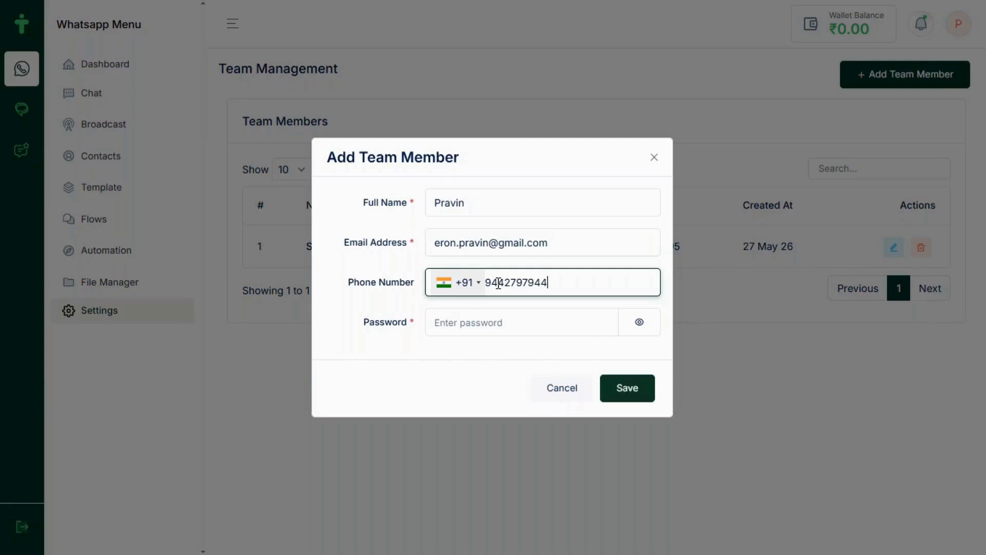
click(501, 323)
text(1234)
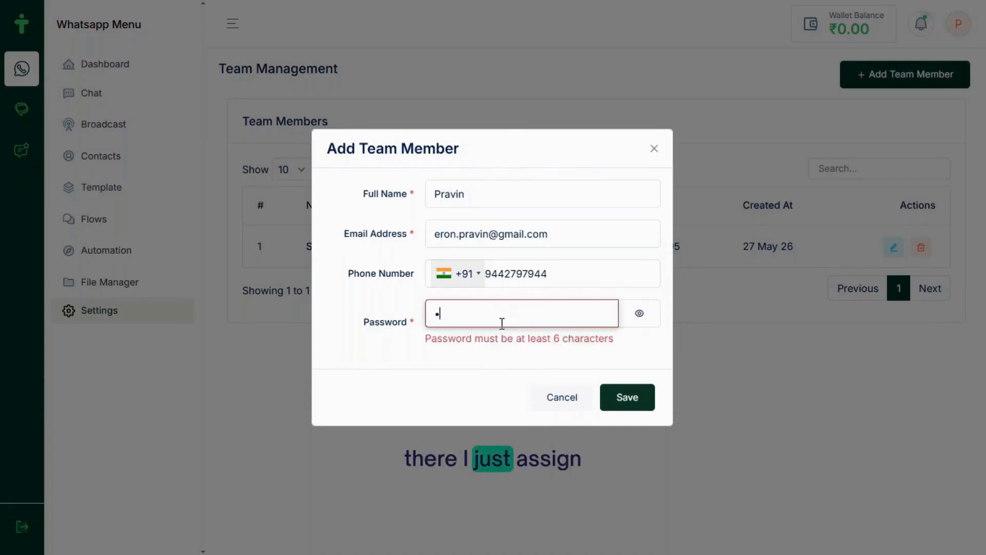
text(56)
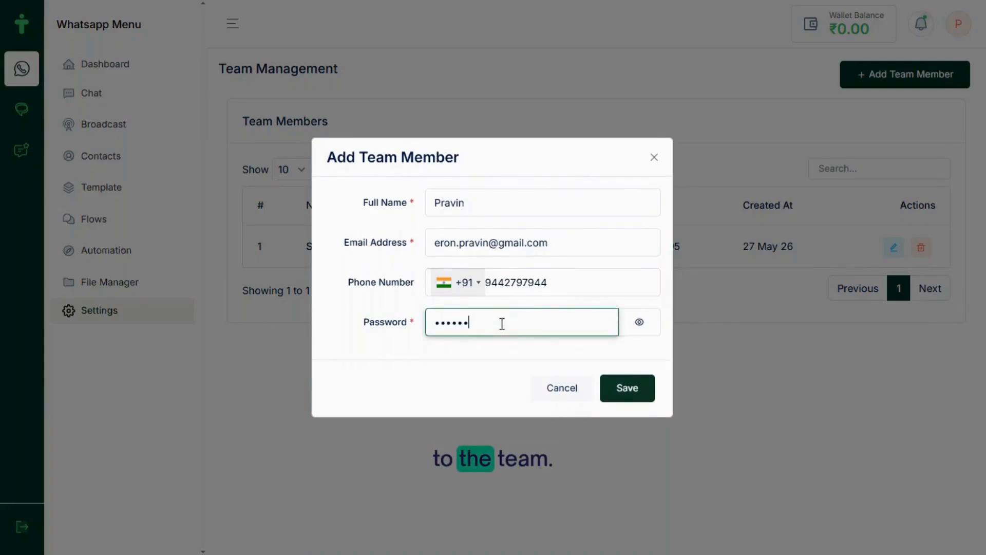
click(627, 389)
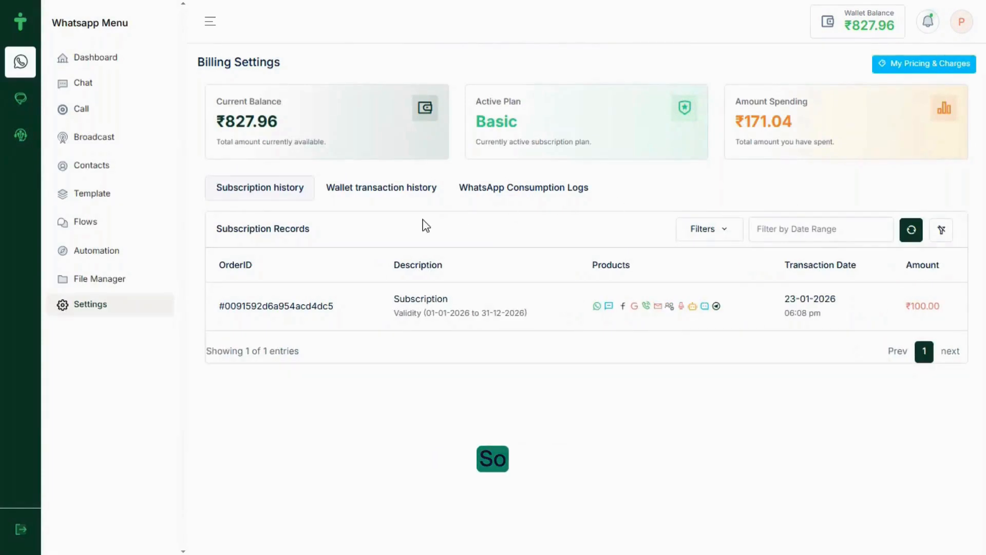
Review wallet transactions, two pages of WhatsApp consumption logs, and the India per-message pricing
click(390, 193)
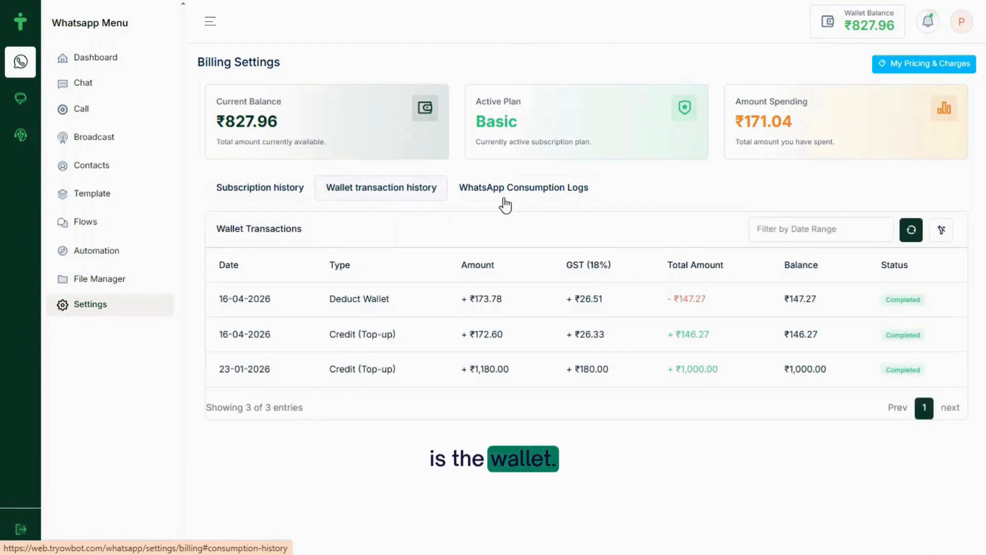
click(539, 198)
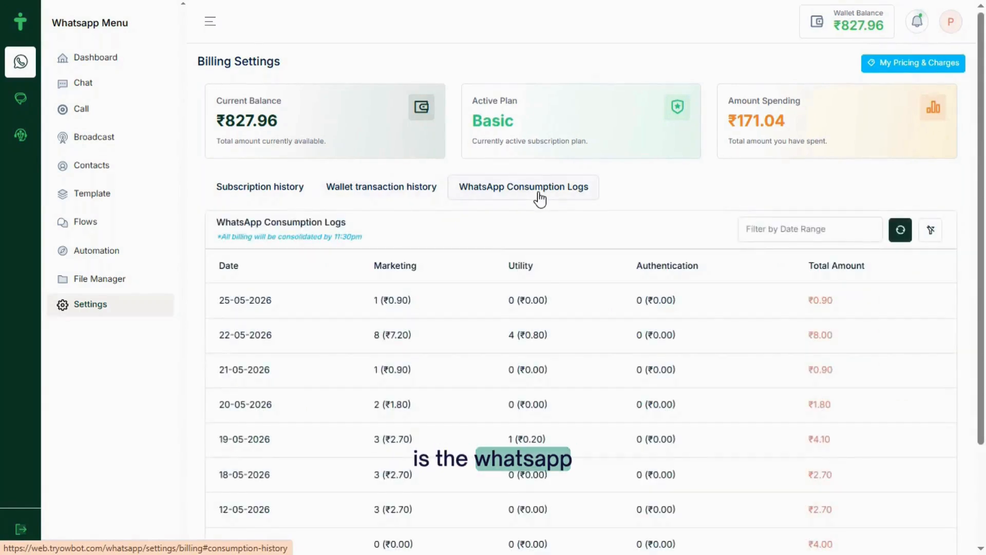
scroll(548, 426, down, 3)
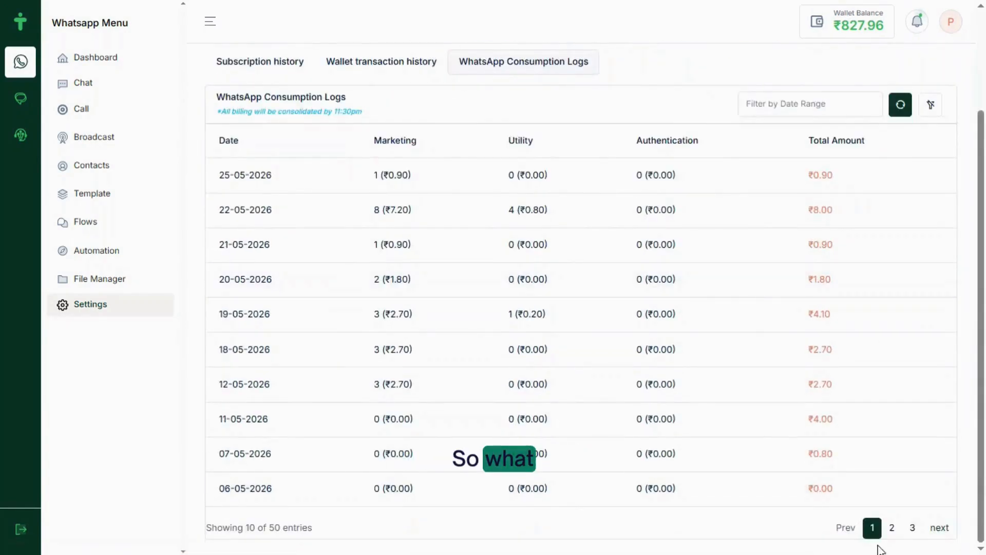
click(912, 530)
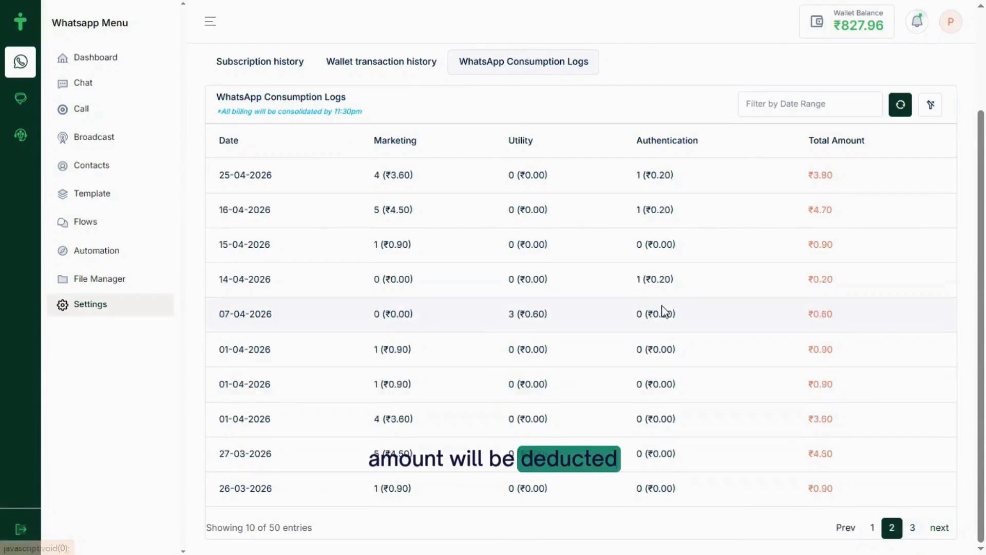
scroll(663, 312, up, 3)
scroll(665, 311, down, 3)
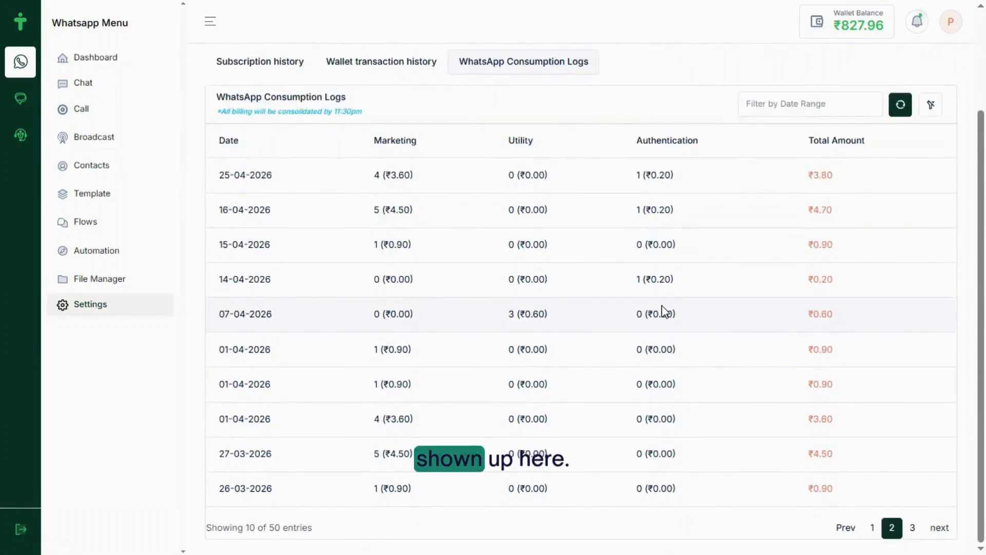
scroll(662, 309, up, 3)
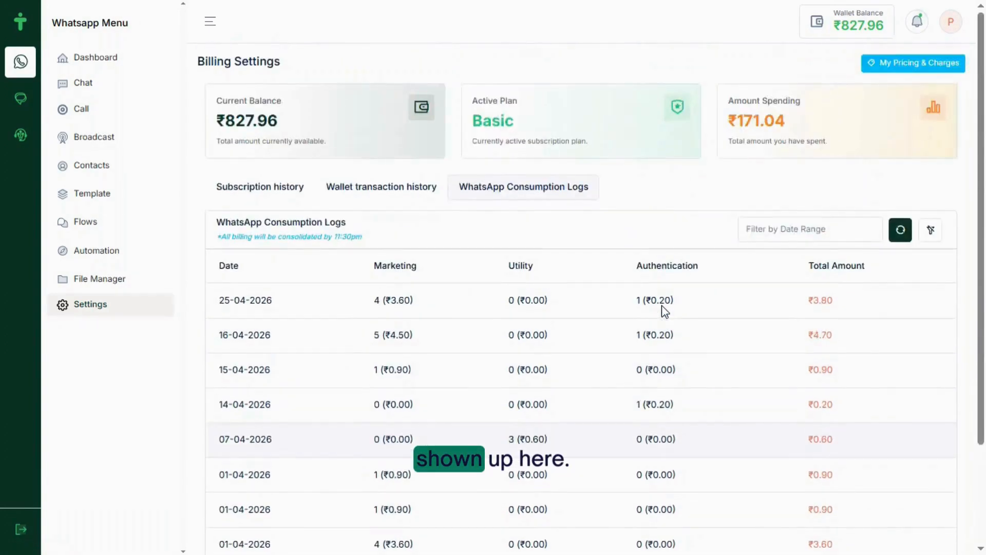
click(907, 72)
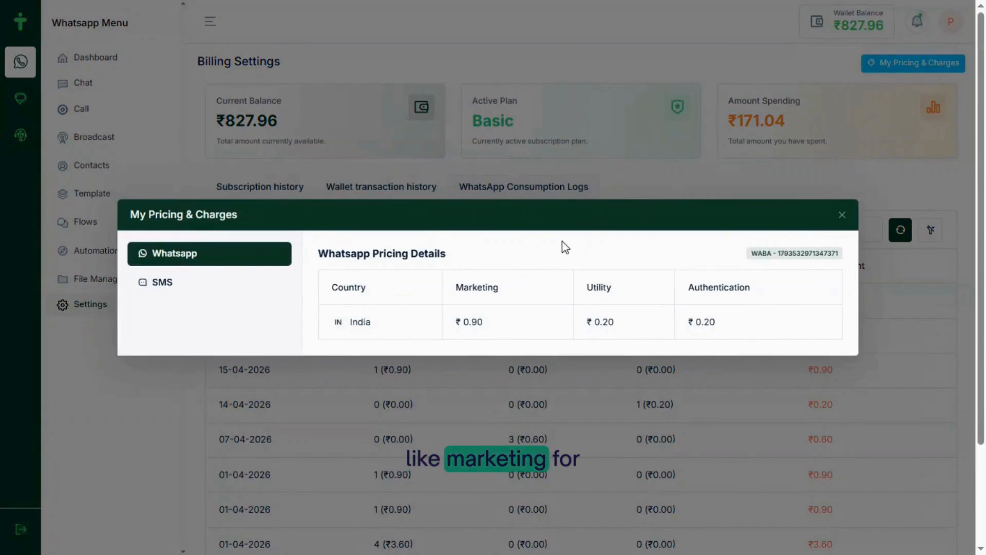
click(842, 214)
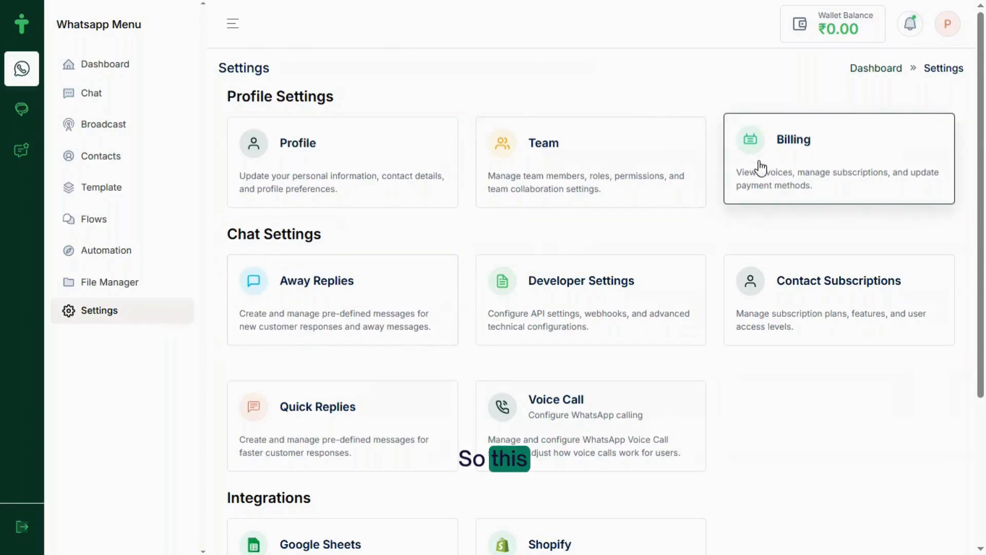
Recheck Billing's wallet transaction history and WhatsApp consumption logs
click(761, 168)
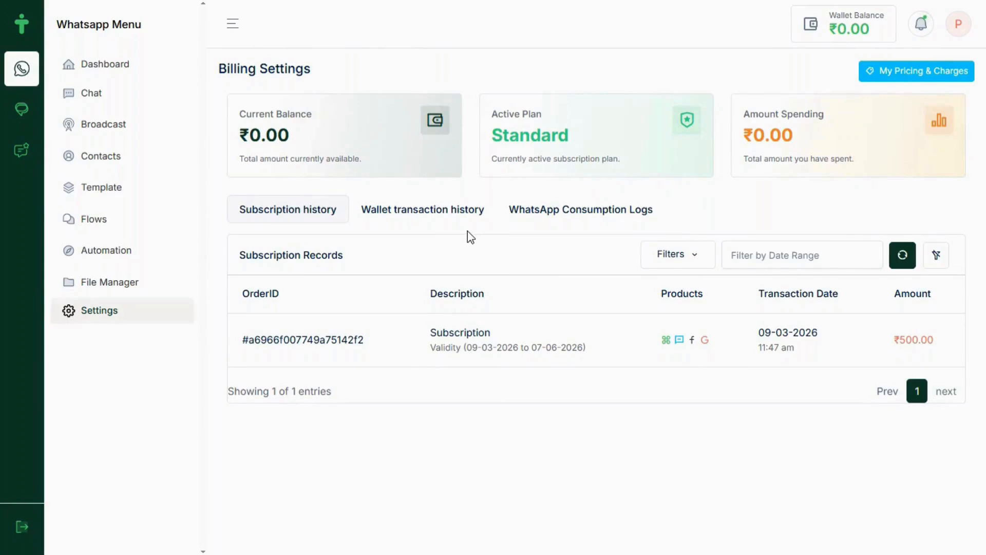
click(423, 210)
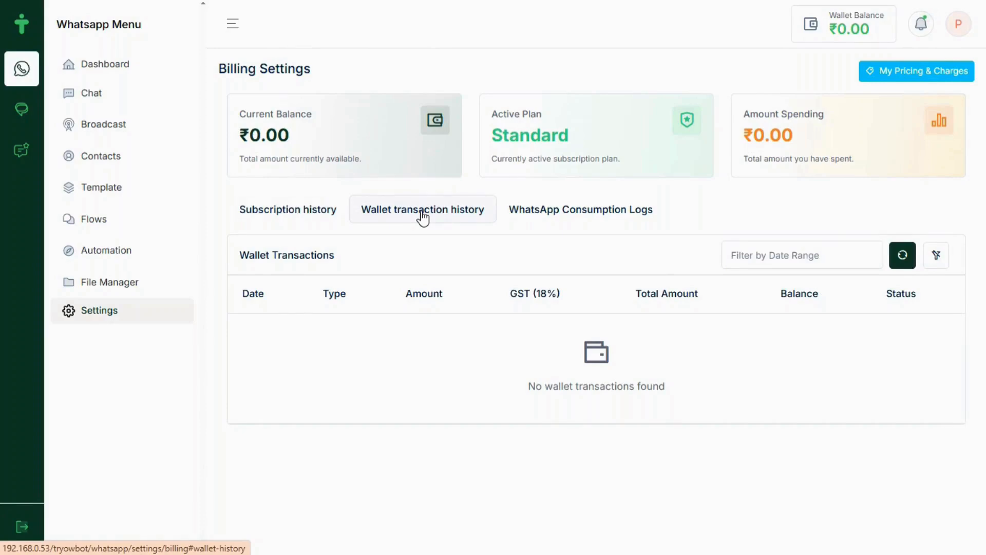
click(554, 216)
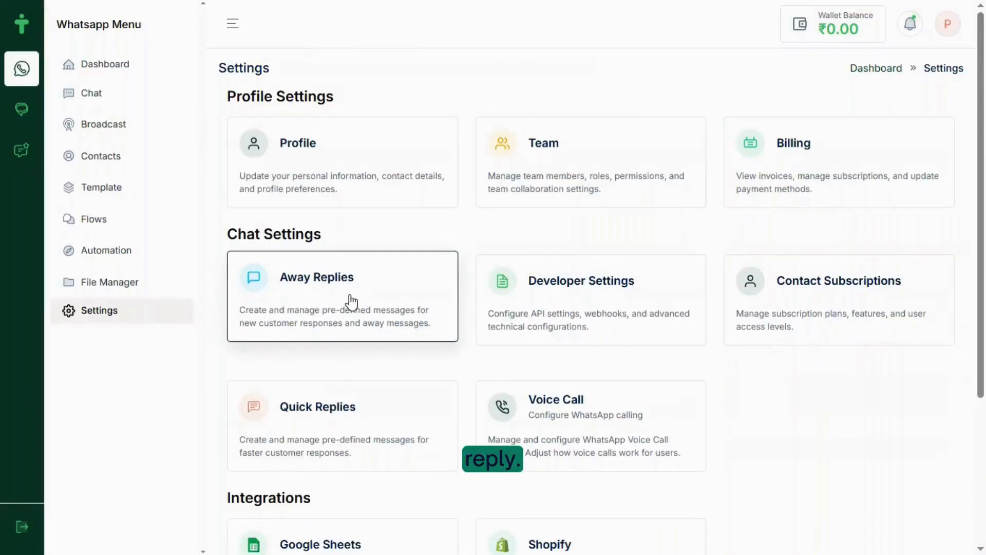
Paste the welcome and off-hours messages into the Quick Replies configuration
click(351, 302)
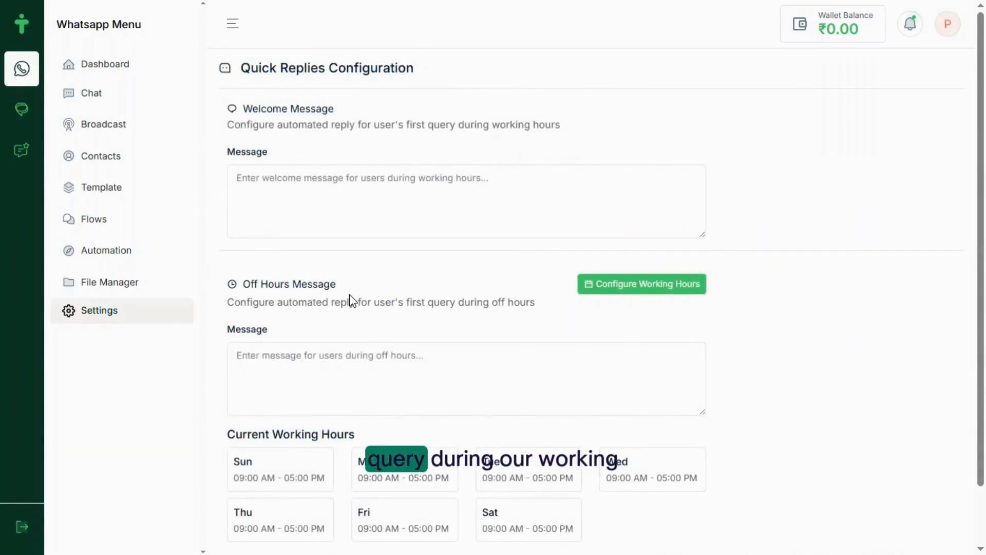
click(235, 168)
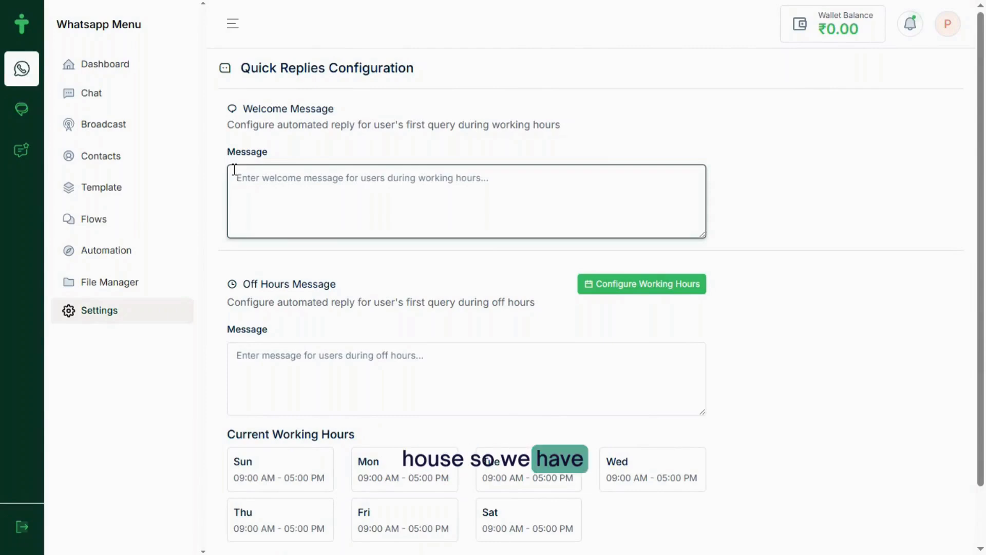
text(Welcome! We're so glad you're here. Our Executive will contact you soon!)
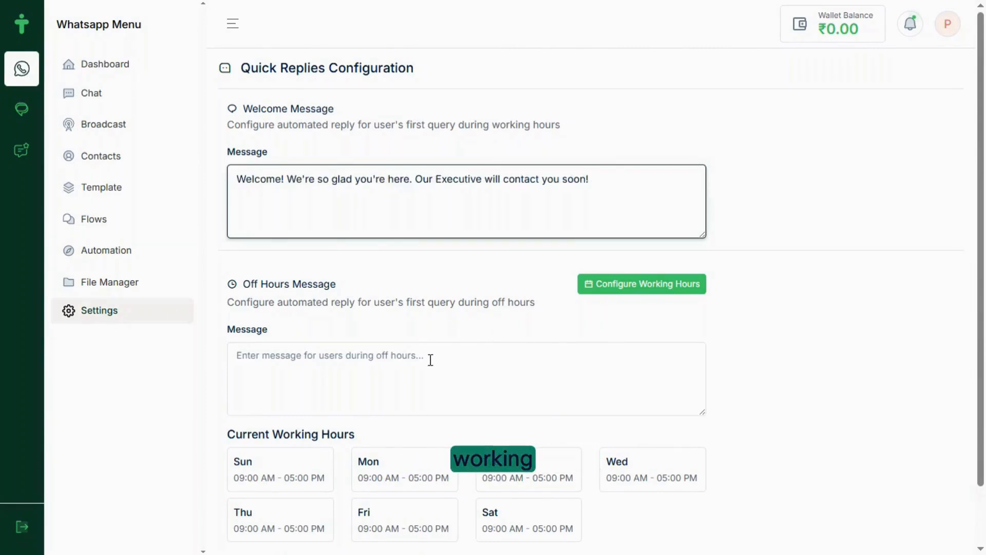
scroll(430, 359, down, 1)
click(308, 316)
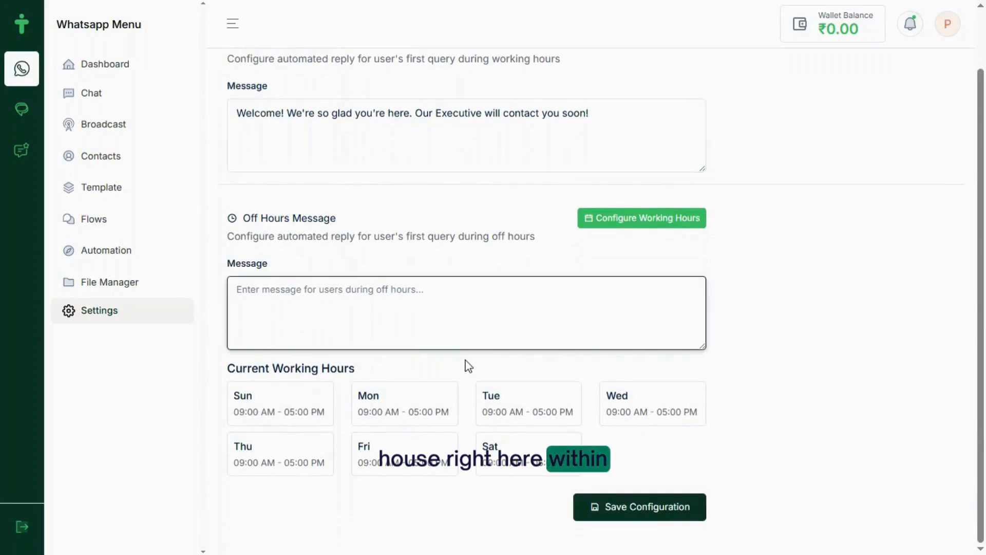
text(Sorry! We're unavailable now., We will get back you soon!)
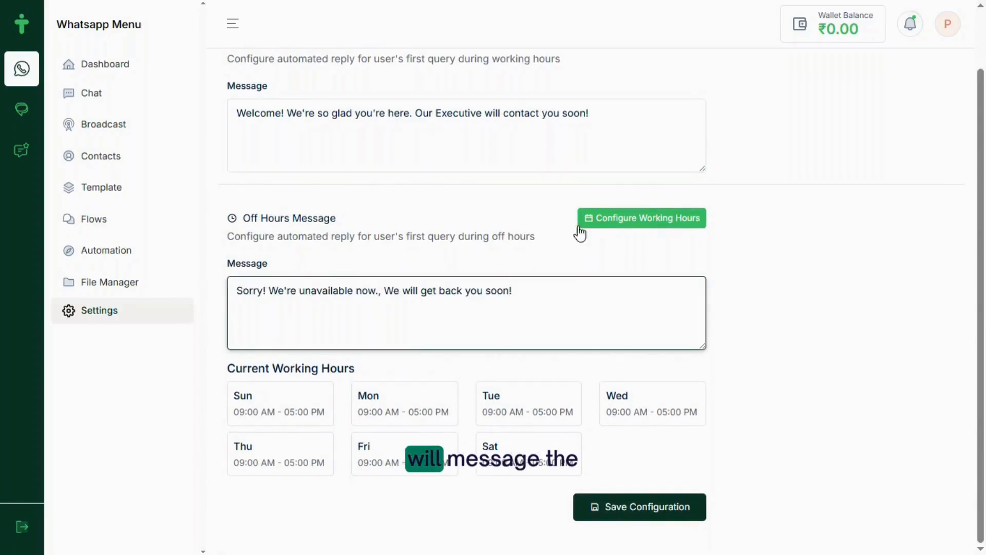
Set working hours to 9 AM–5 PM daily, save, then open Developer Settings
click(614, 220)
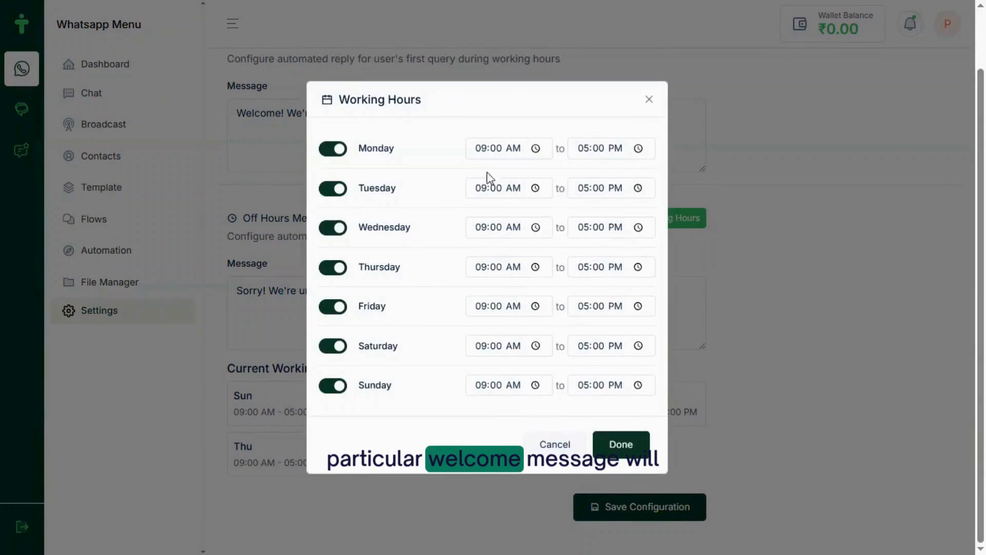
click(536, 149)
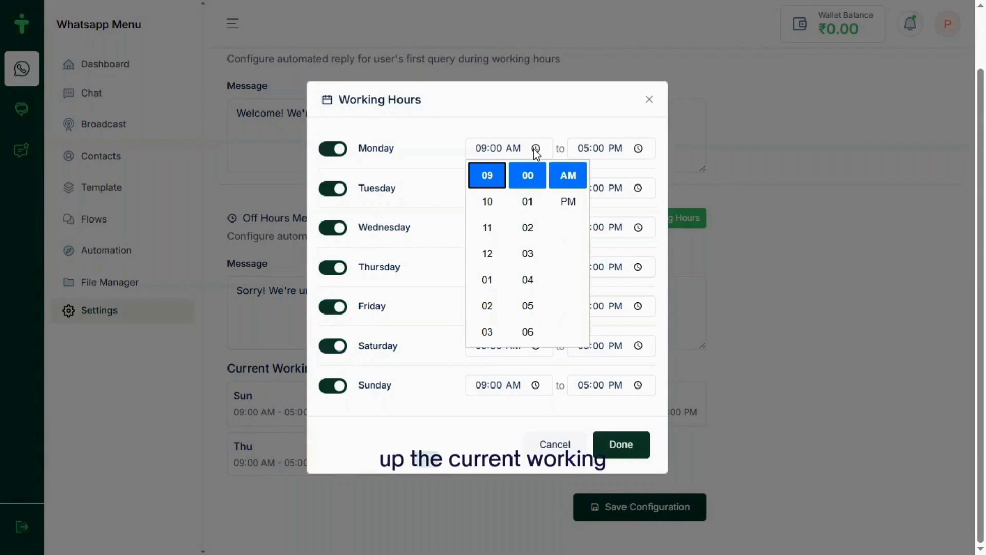
click(571, 130)
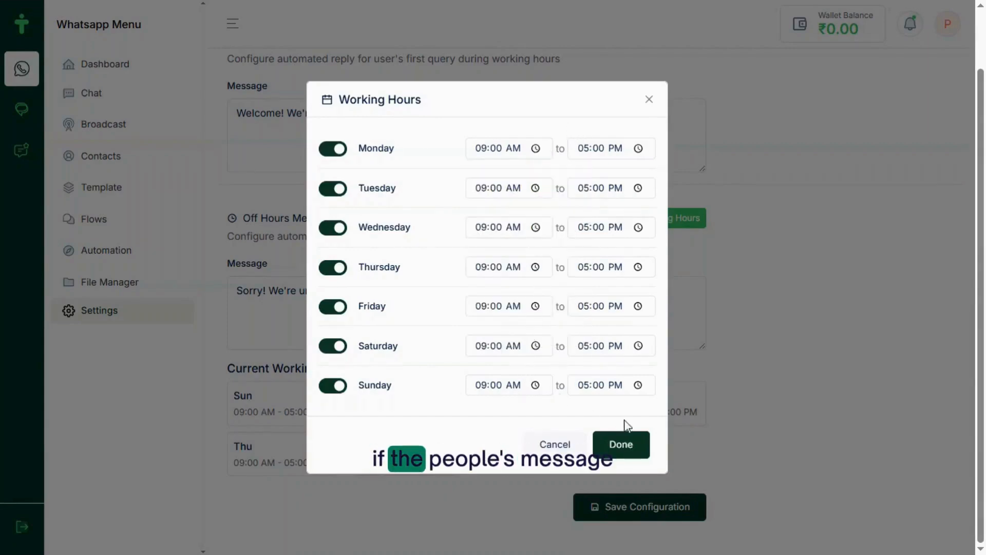
click(625, 445)
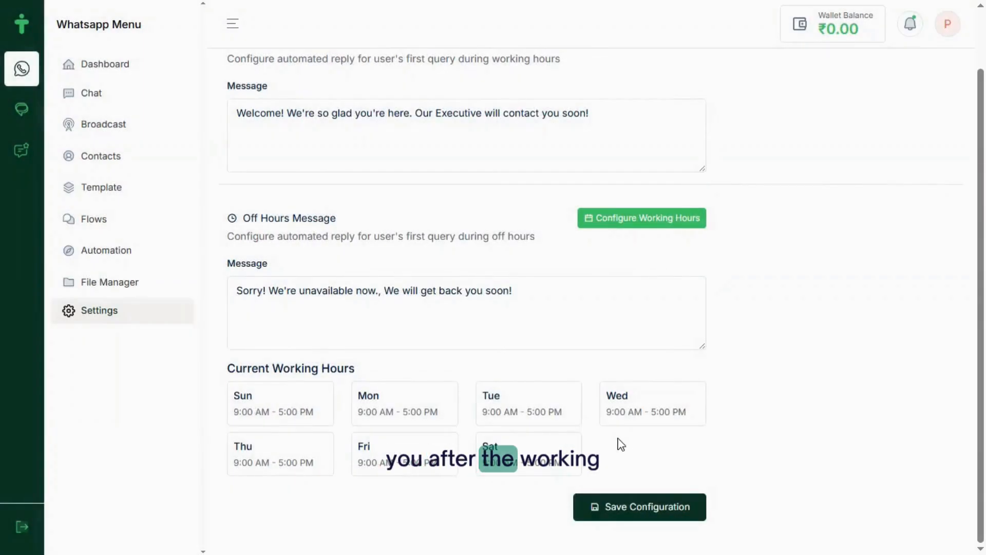
scroll(621, 444, up, 1)
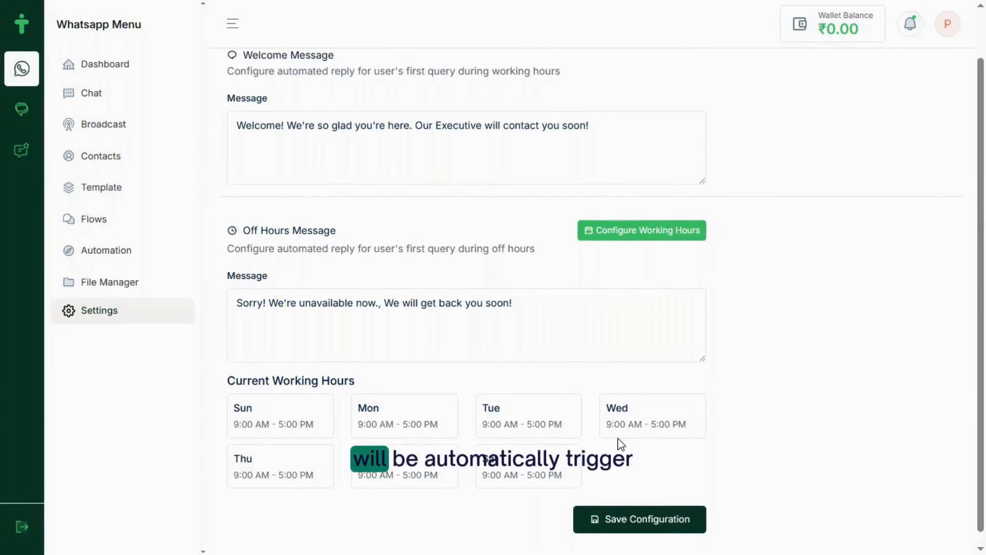
click(623, 520)
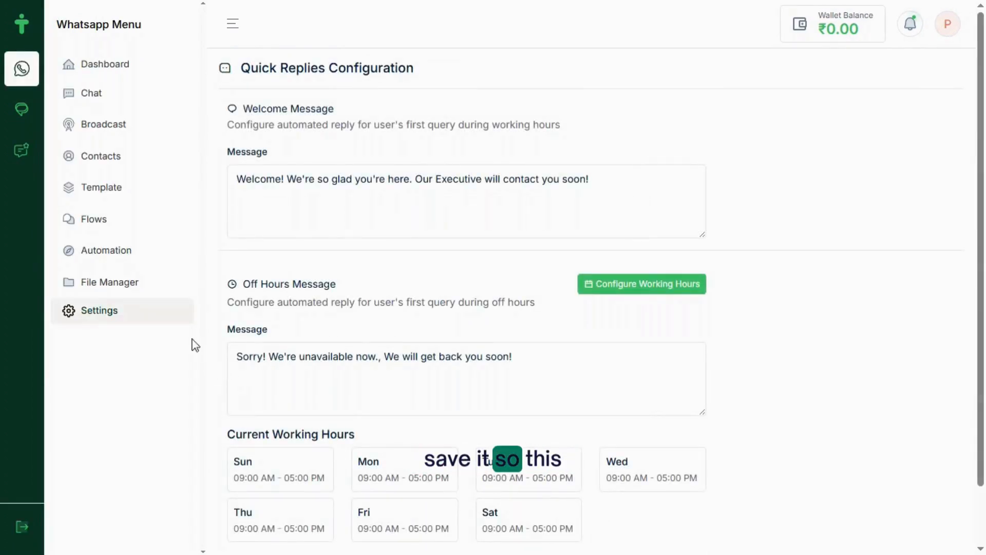
click(148, 324)
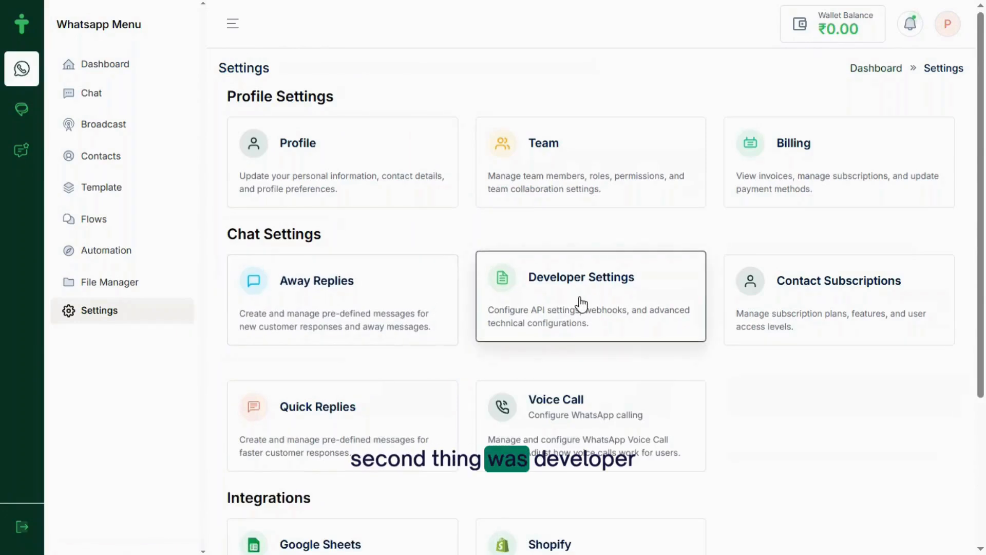
click(580, 298)
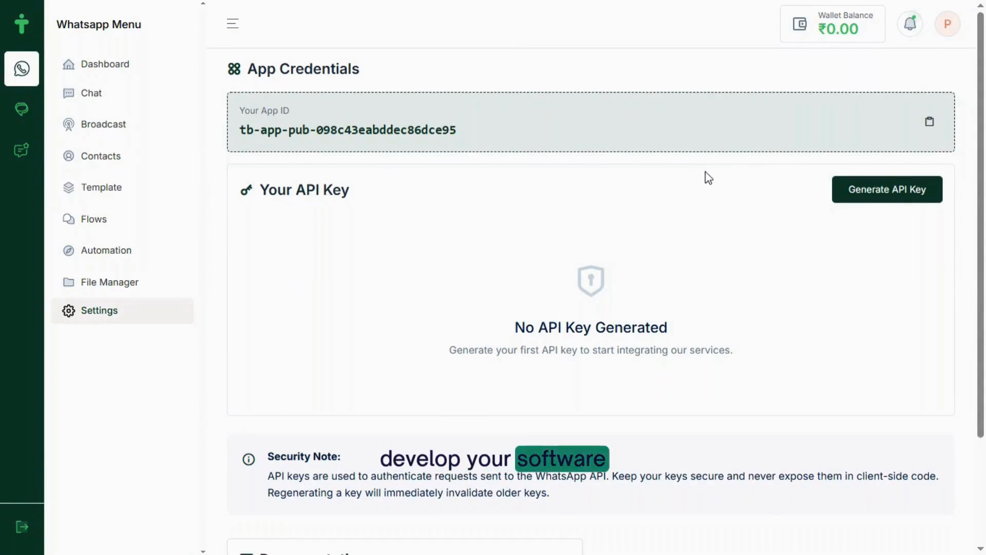
Generate a Production API key for the app
click(842, 197)
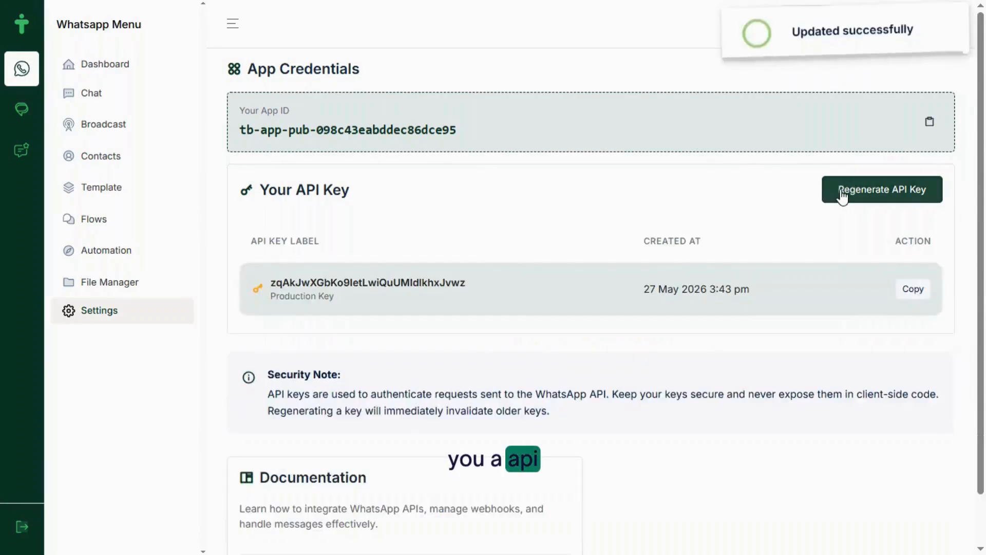
scroll(739, 376, down, 1)
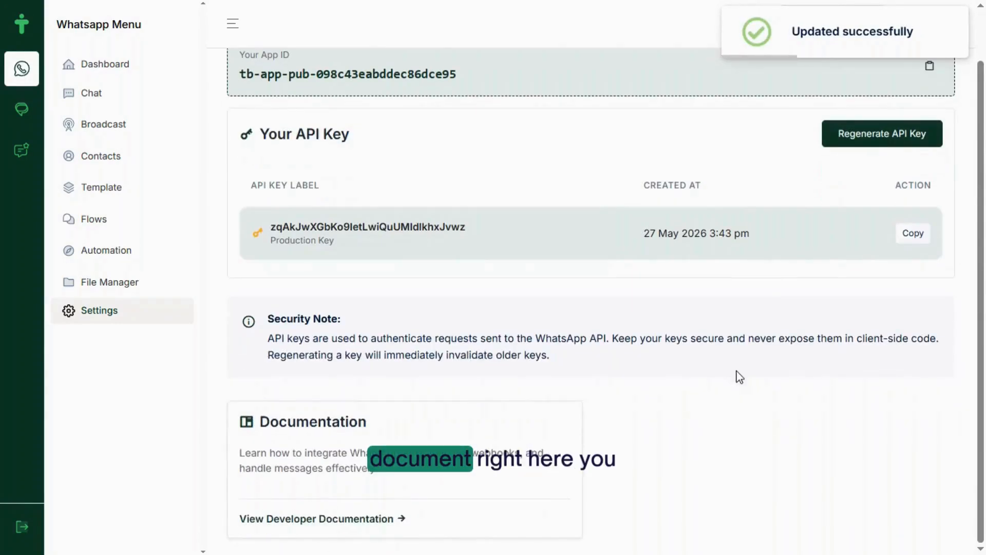
click(363, 519)
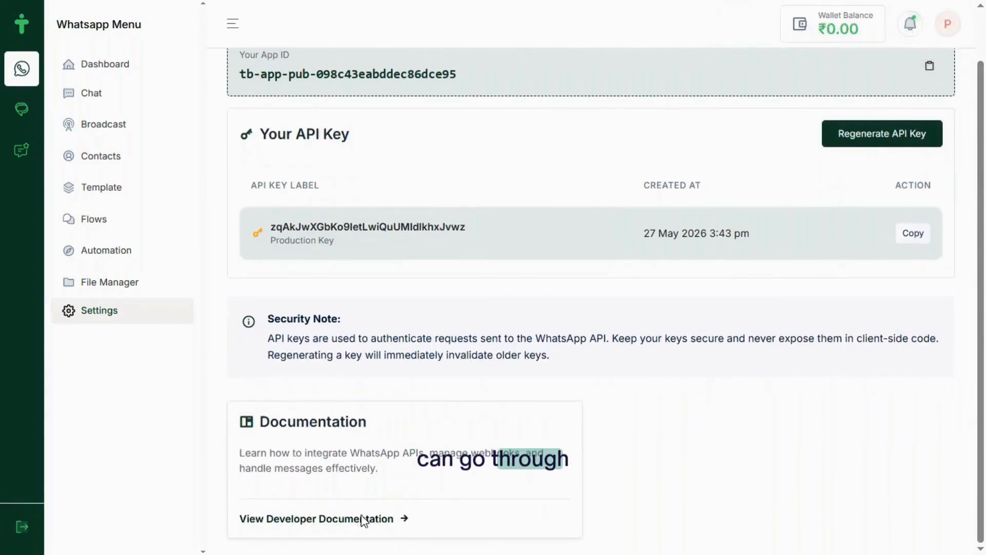
Read the API docs on template parameters, message history, pagination and error handling, then open Contact Subscriptions
scroll(362, 516, down, 7)
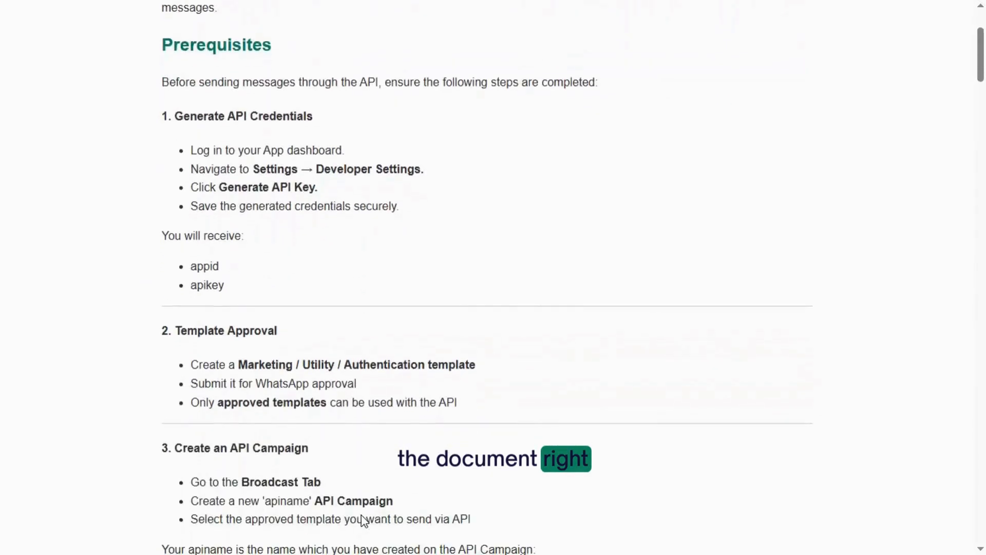
scroll(363, 520, down, 2)
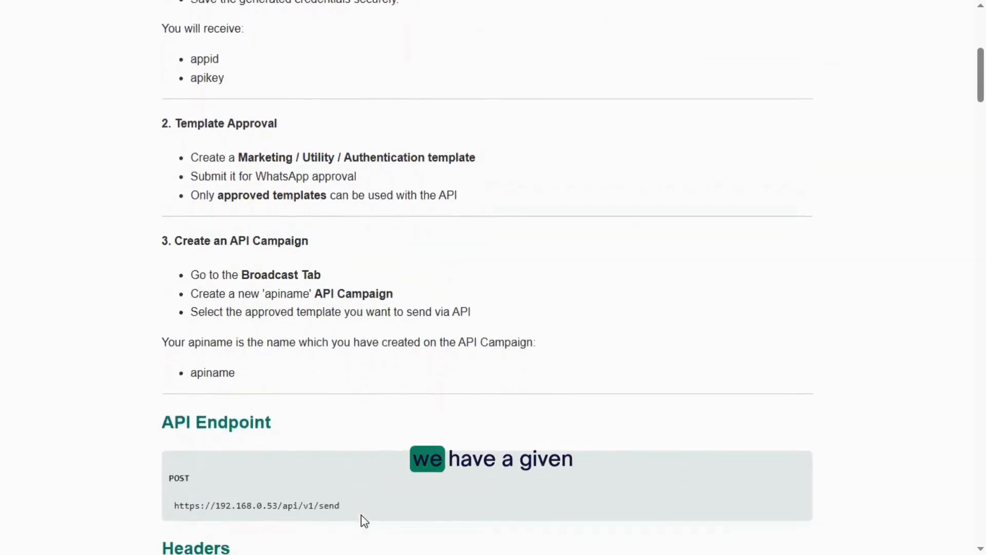
scroll(363, 520, down, 2)
scroll(365, 520, down, 5)
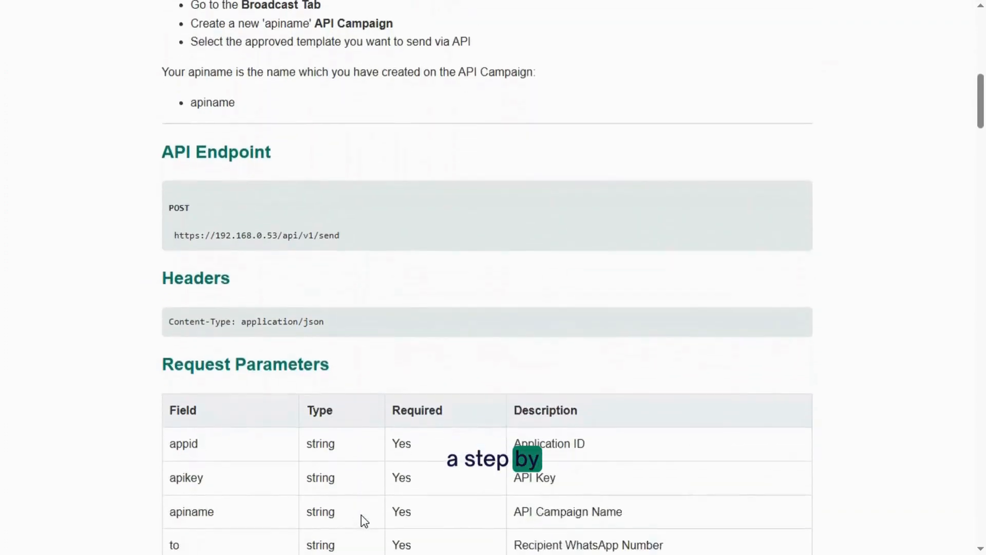
scroll(364, 520, down, 6)
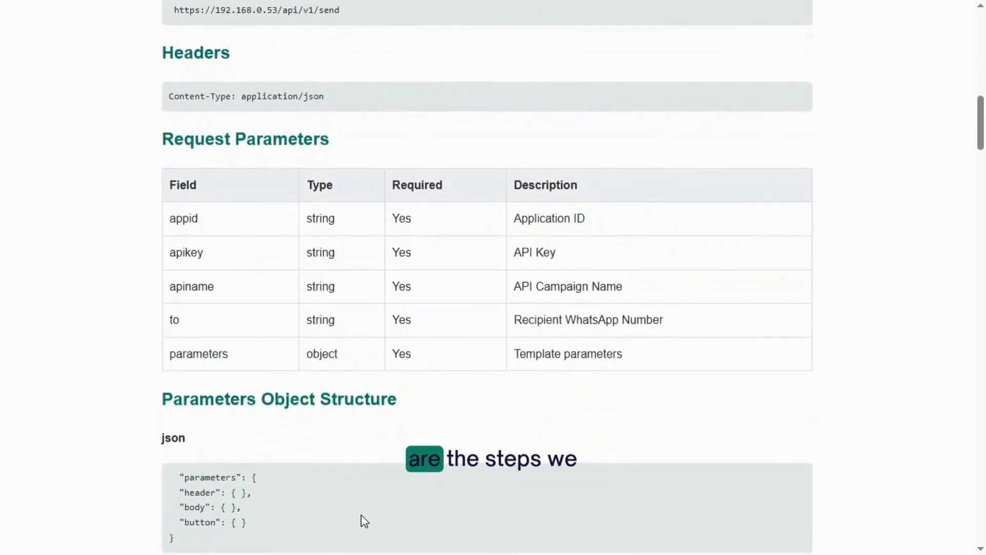
scroll(362, 519, down, 10)
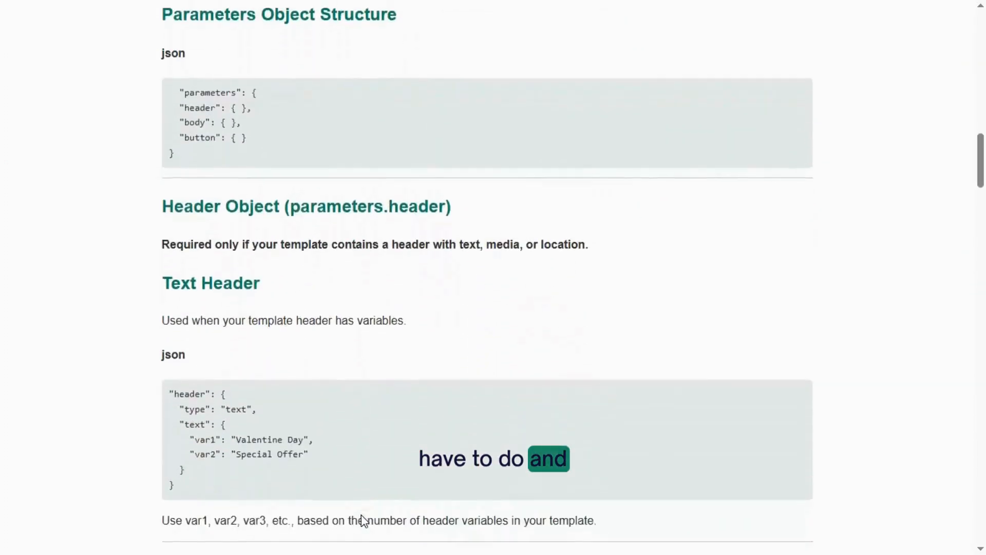
scroll(364, 520, down, 10)
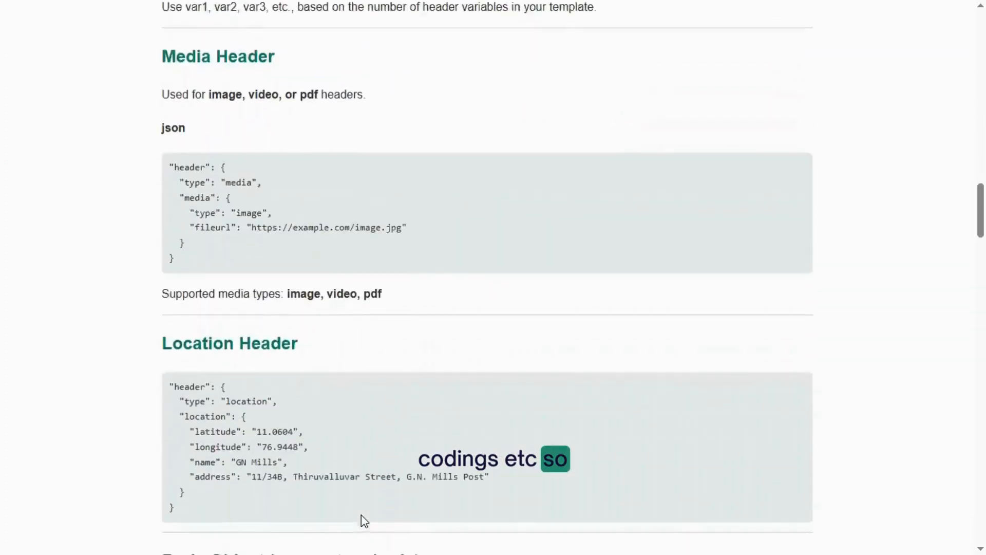
scroll(364, 520, down, 12)
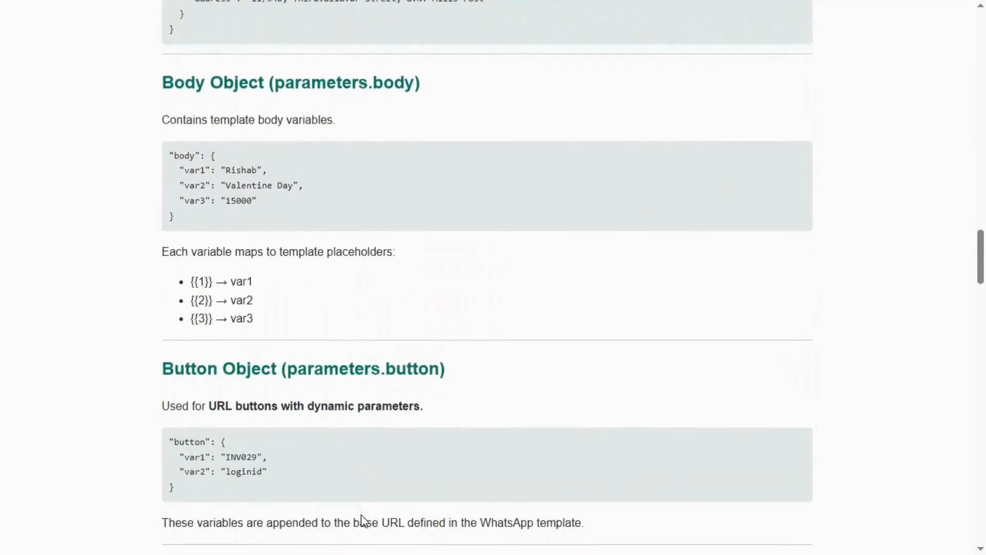
scroll(364, 519, down, 17)
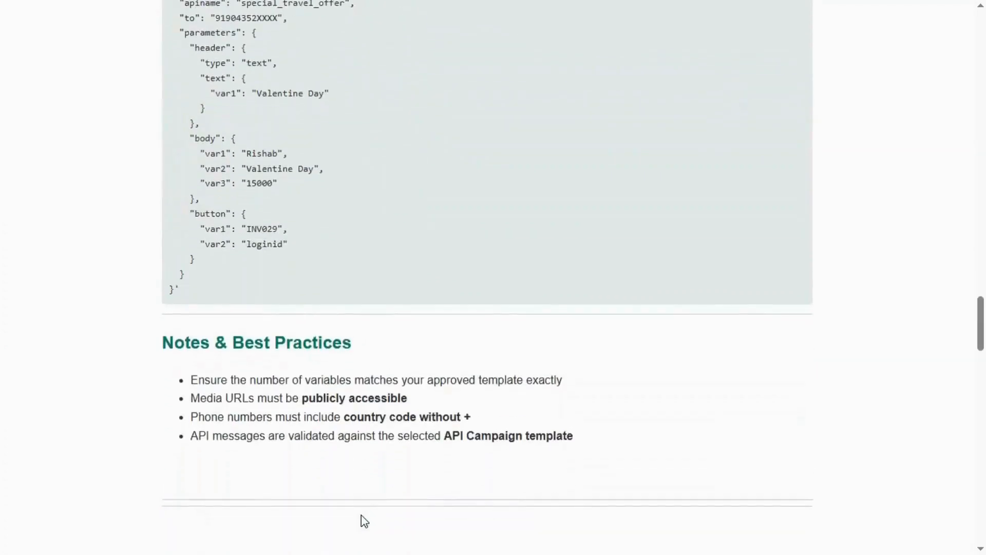
scroll(362, 515, down, 14)
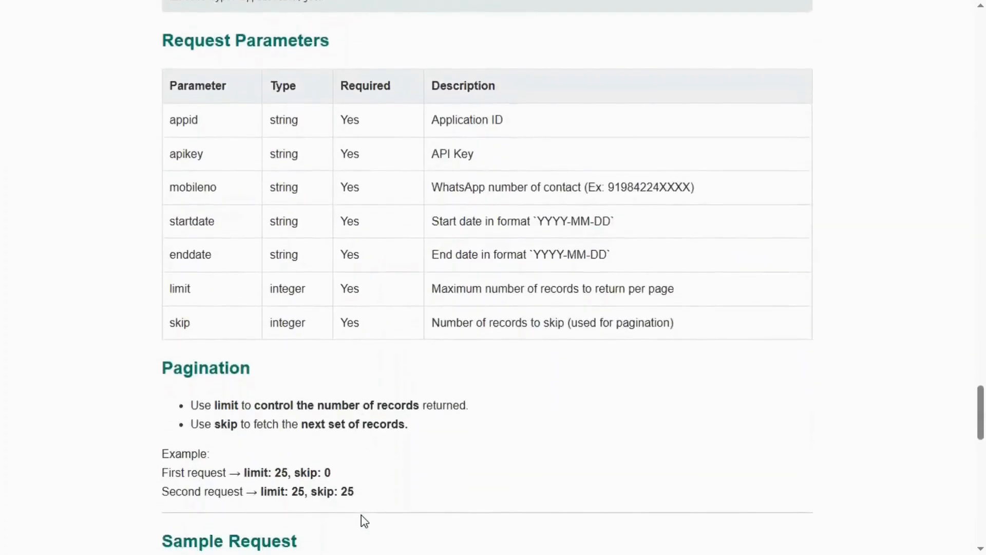
scroll(362, 514, down, 10)
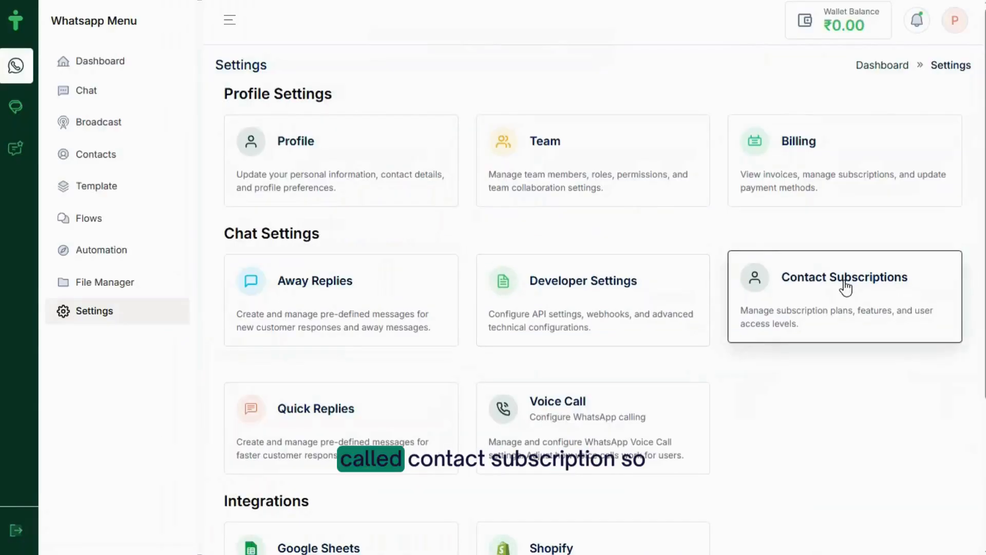
click(846, 286)
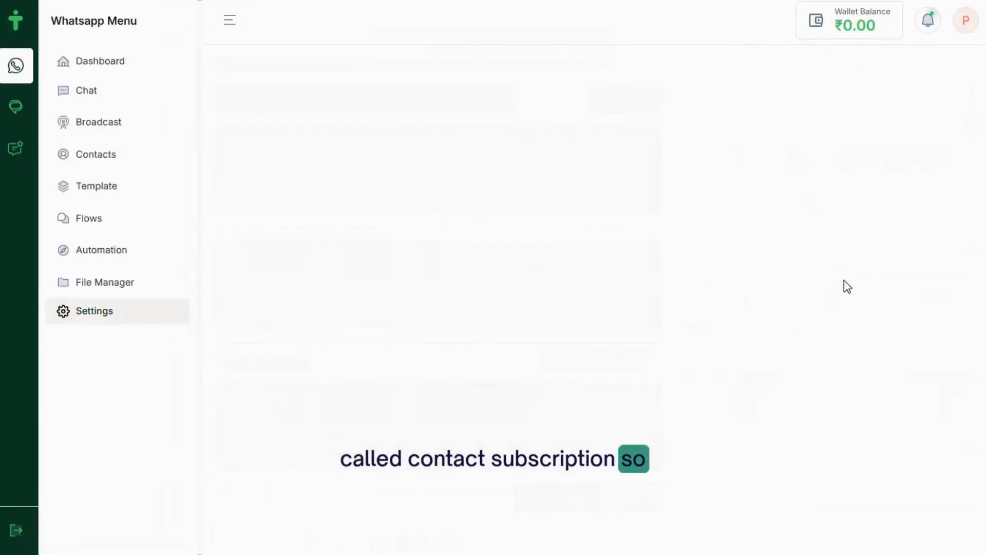
Add START, SUBSCRIBE and ADD as subscribe keywords
click(254, 186)
text(RT)
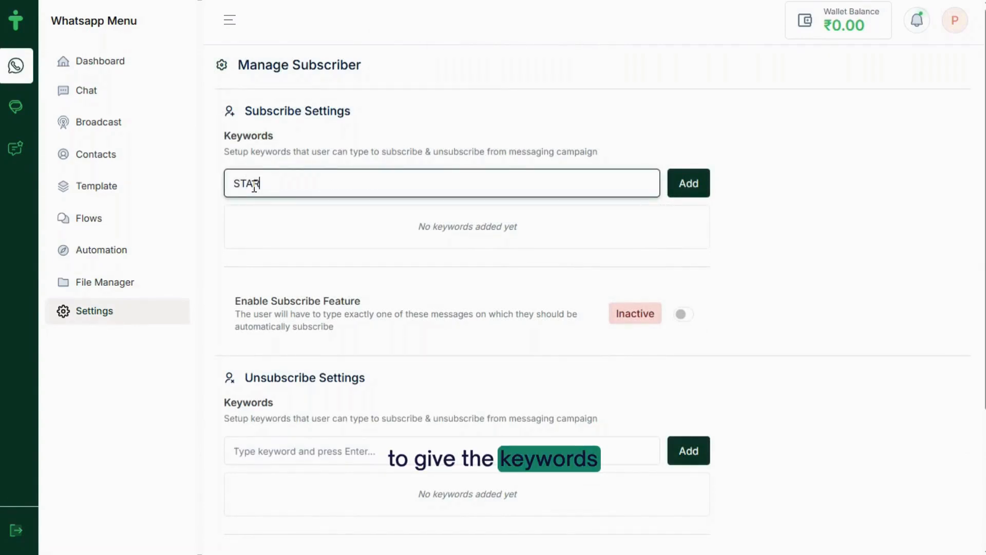
click(686, 184)
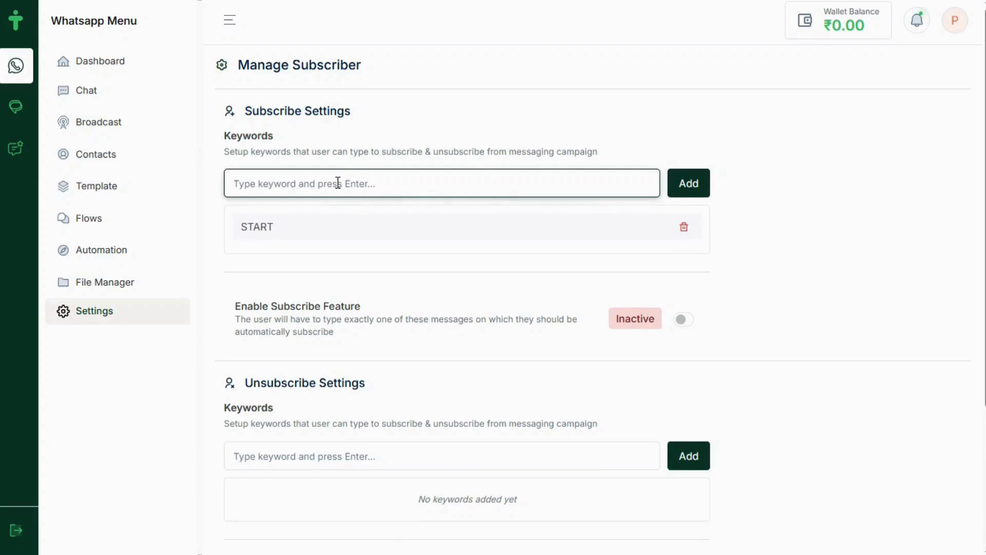
text(SUBSCRIBE)
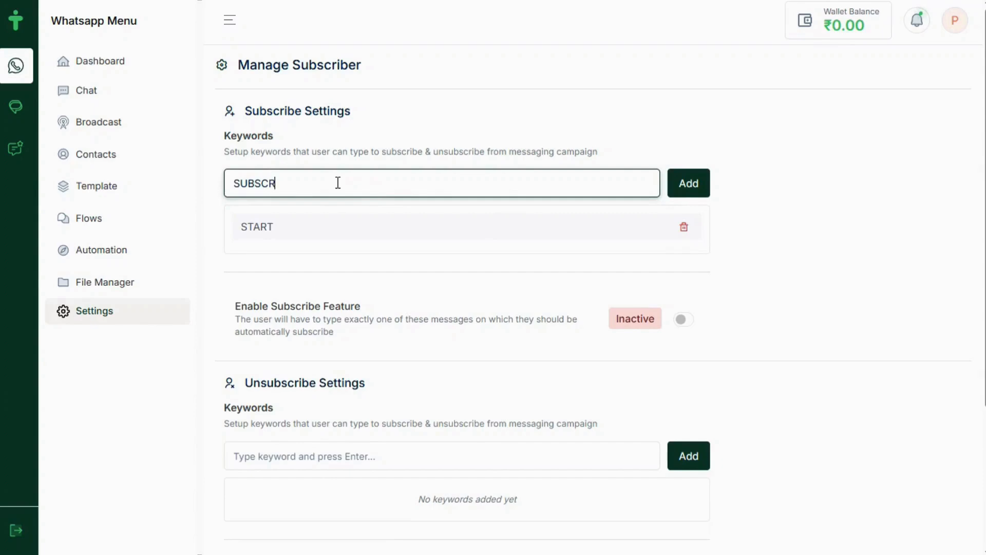
click(688, 190)
text(ADD)
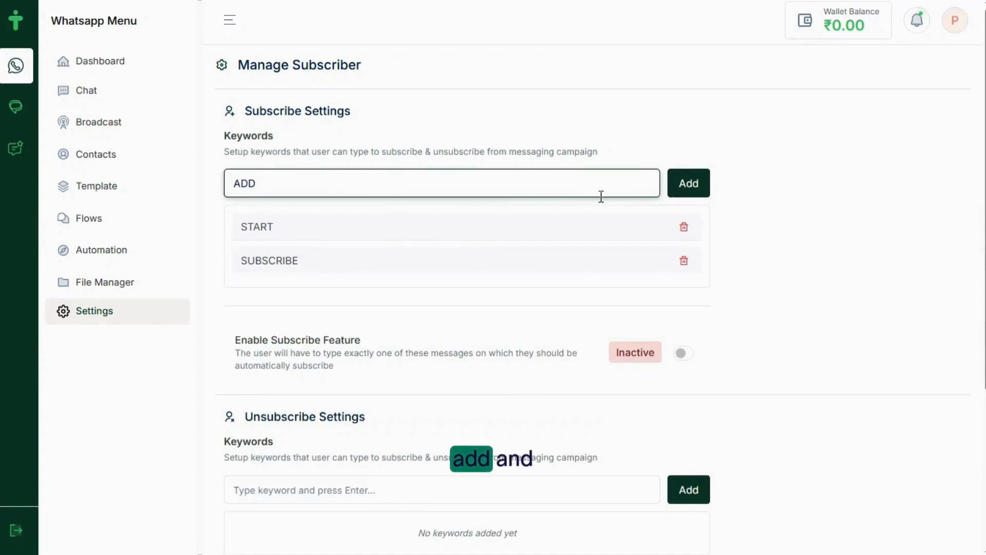
click(685, 189)
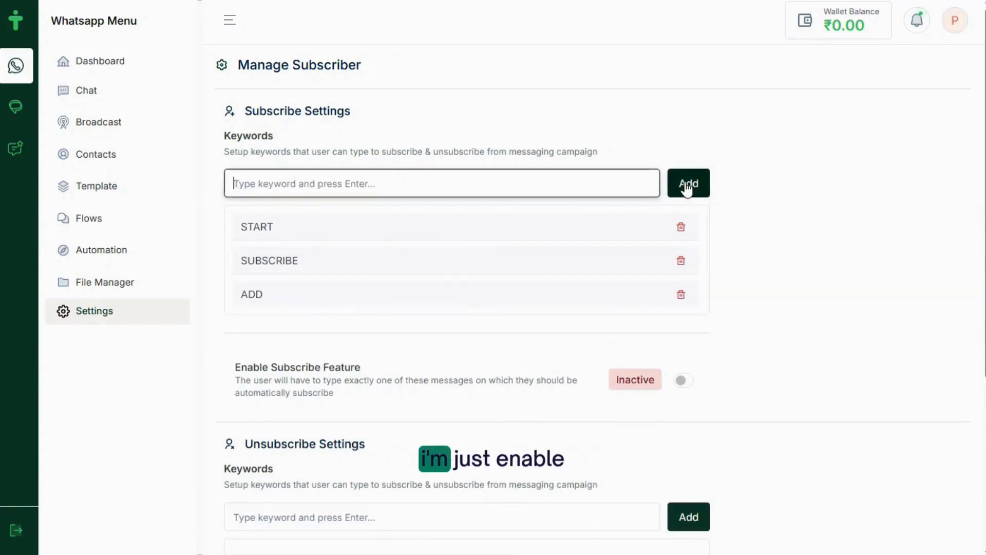
Enable the subscribe feature and enter the subscribed-successfully thank-you response
click(684, 381)
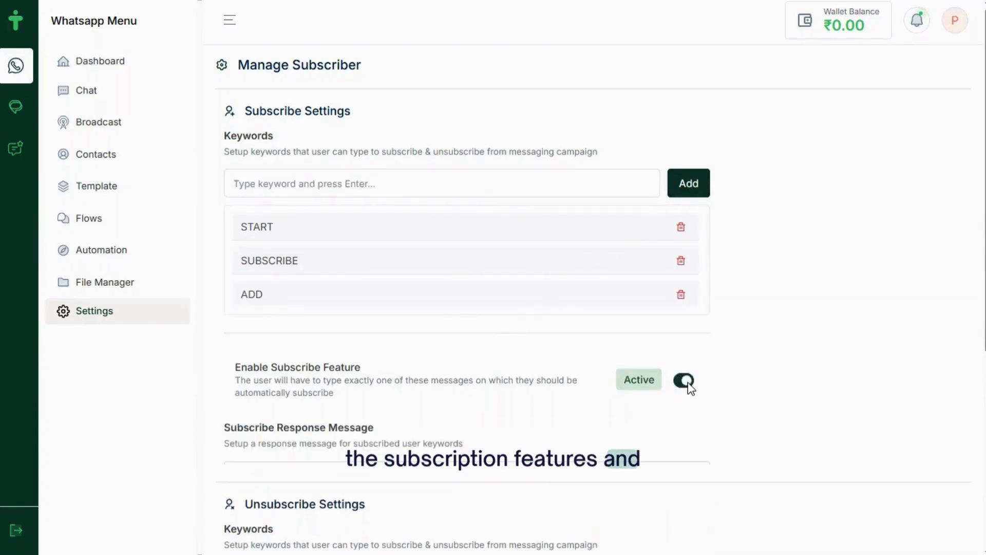
scroll(477, 432, down, 1)
scroll(477, 432, down, 1)
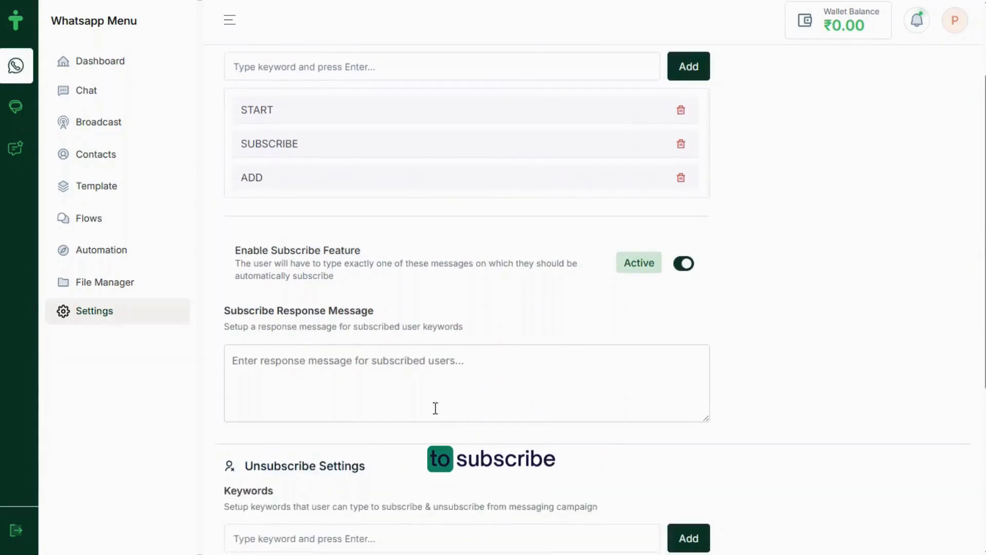
click(285, 364)
text(Thank You! You have been subscribed successfully!)
key(BackSpace)
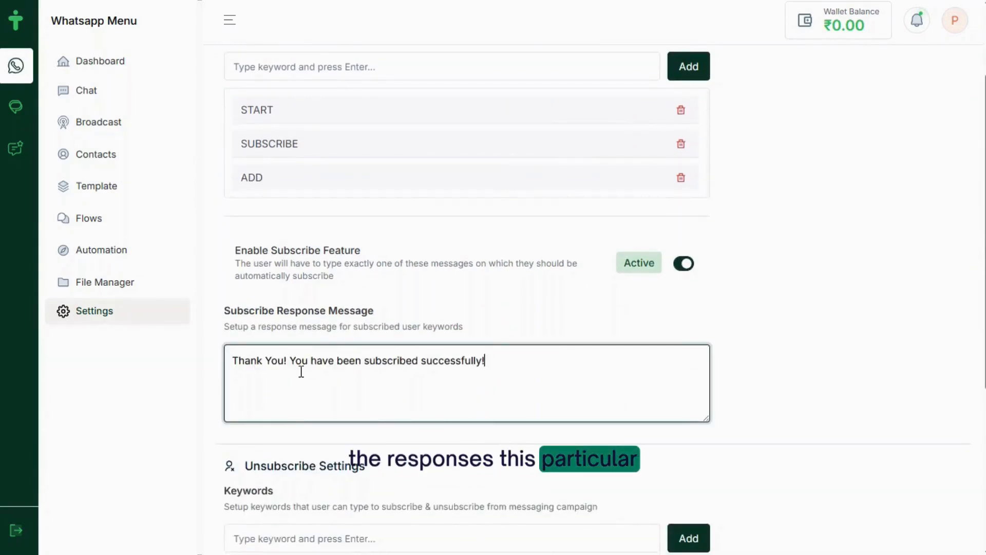
scroll(427, 475, down, 3)
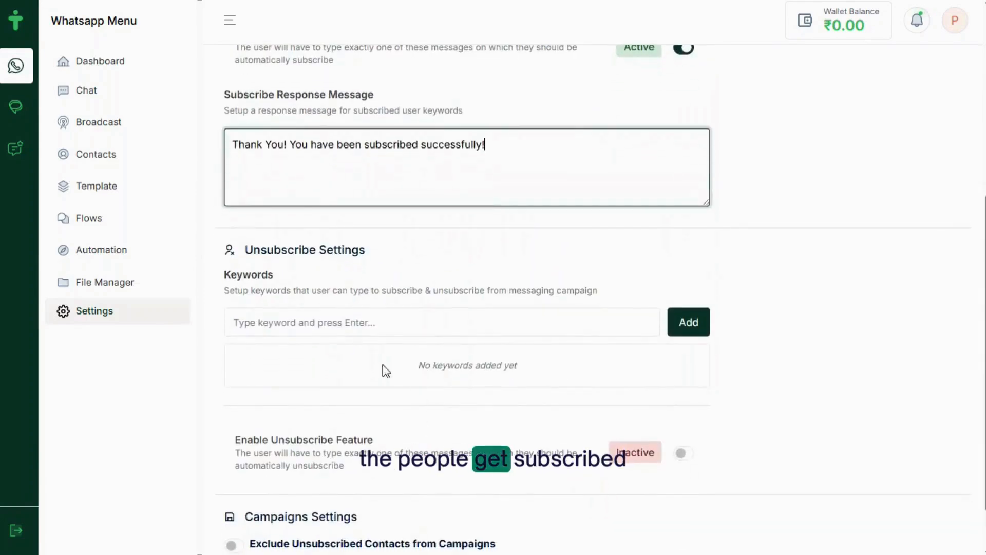
Add STOP, UNSUBSCRIBE and REMOVE as unsubscribe keywords
click(300, 322)
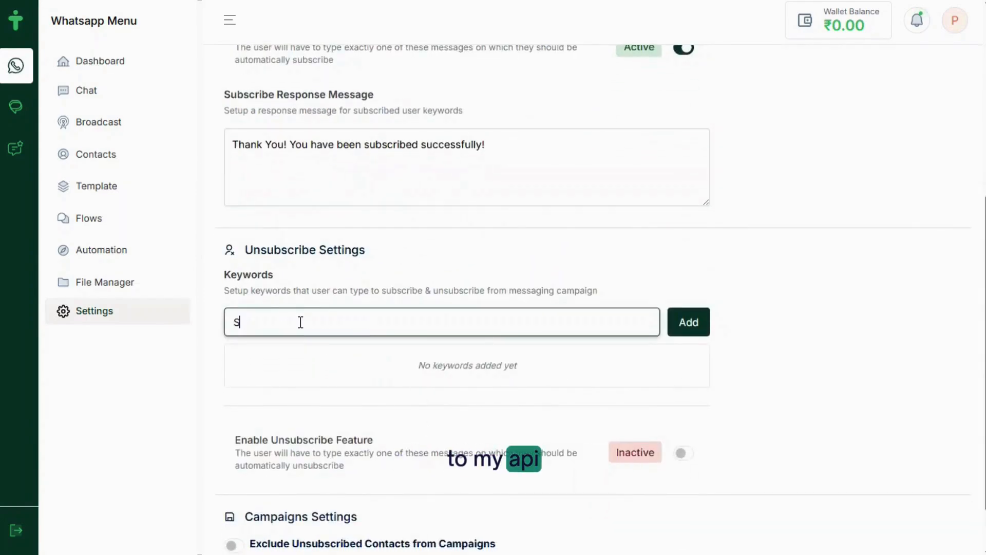
click(679, 329)
text(U)
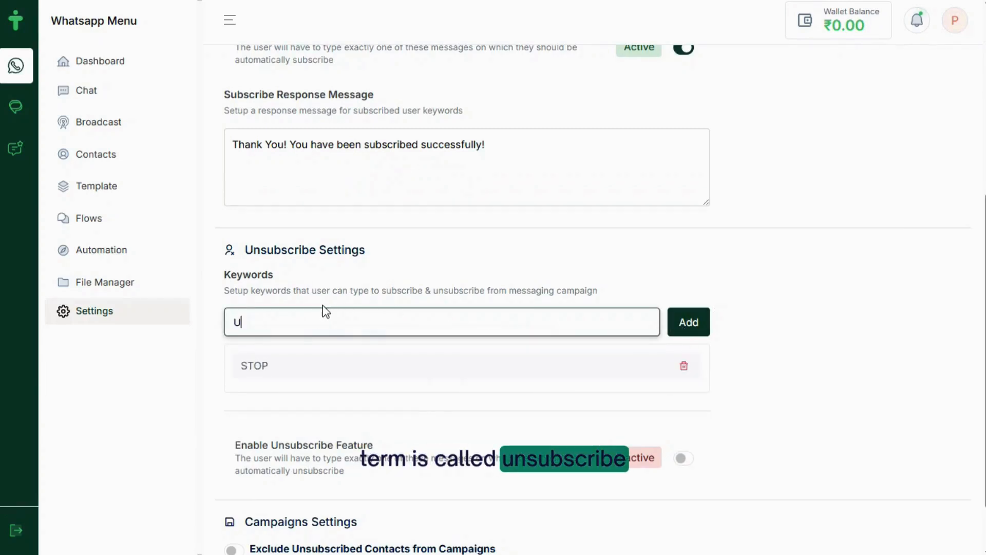
text(NSUB)
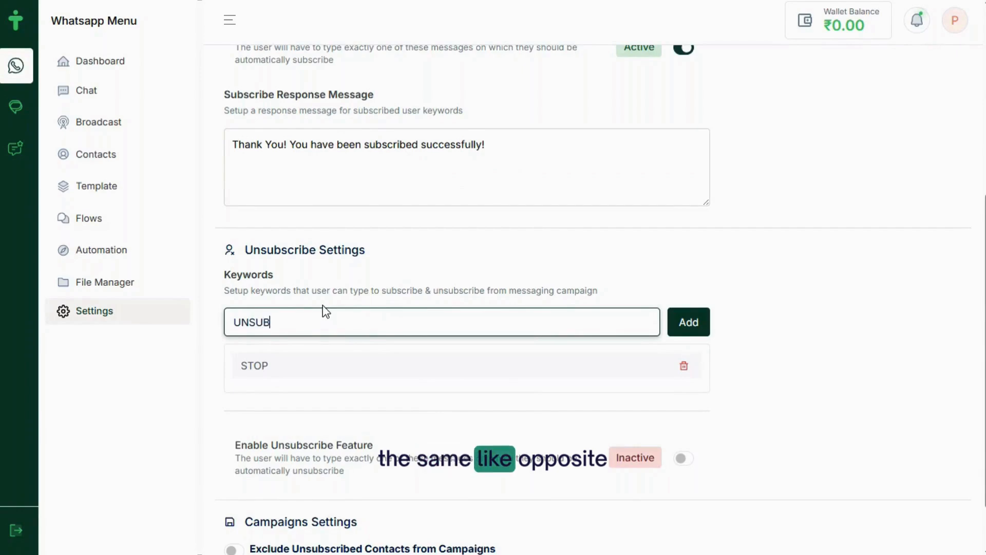
text(SCRIBE)
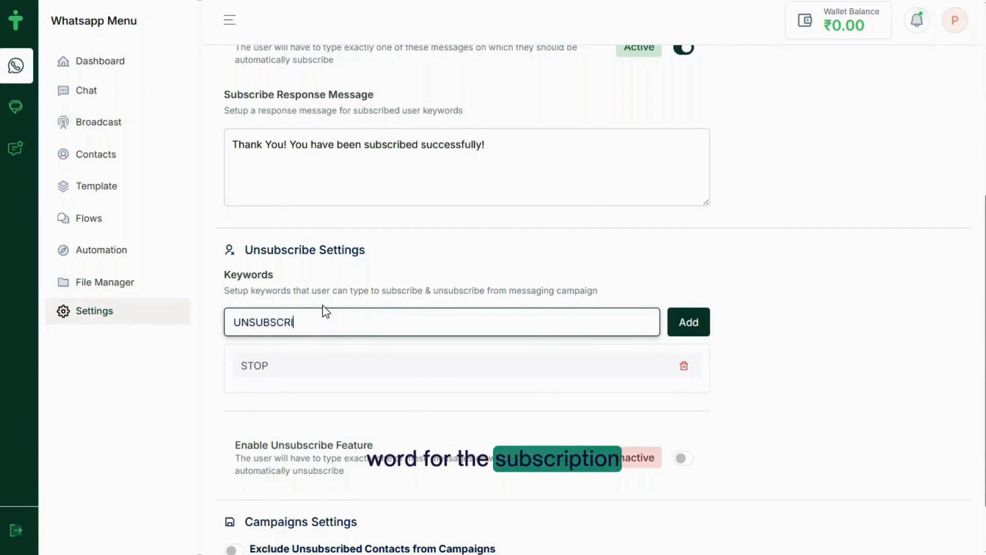
click(679, 328)
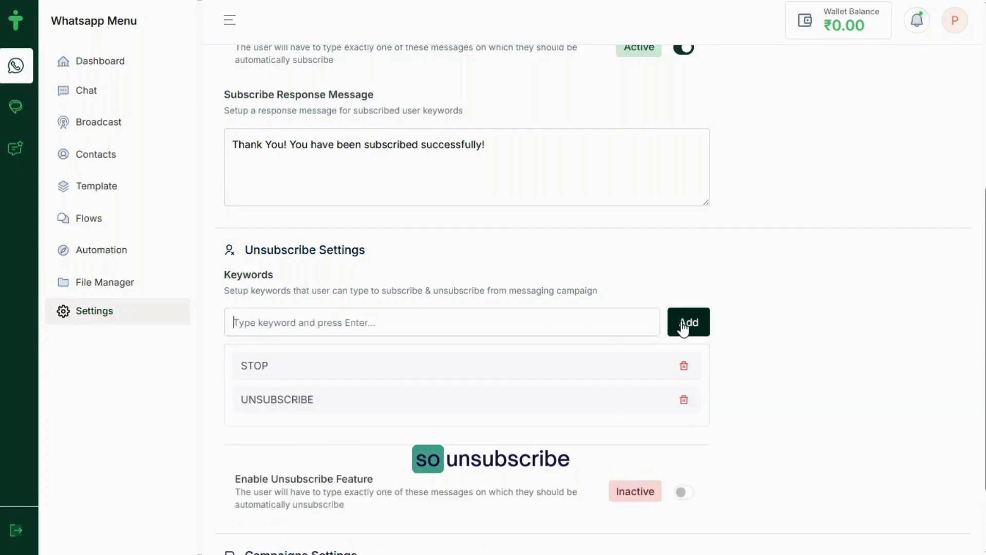
text(REMOVE)
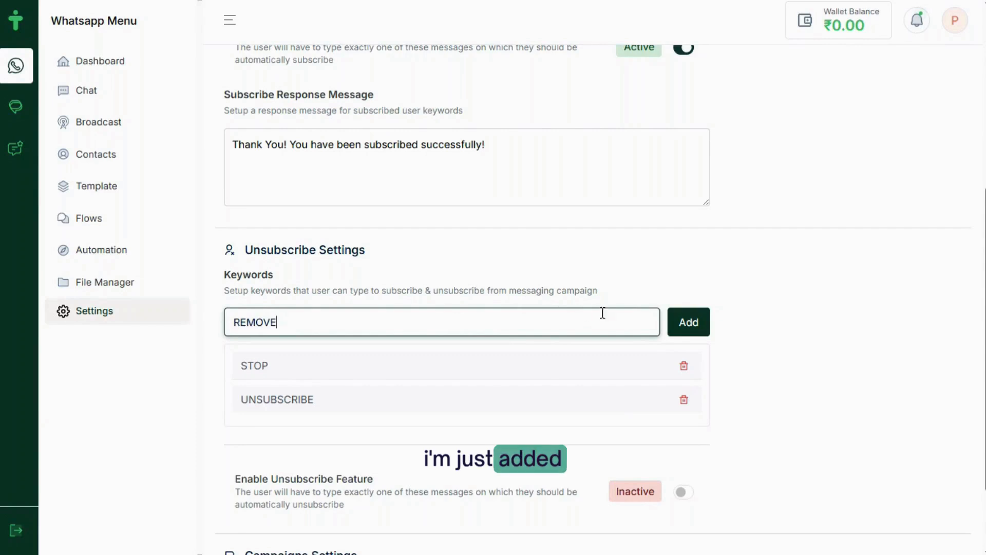
click(689, 323)
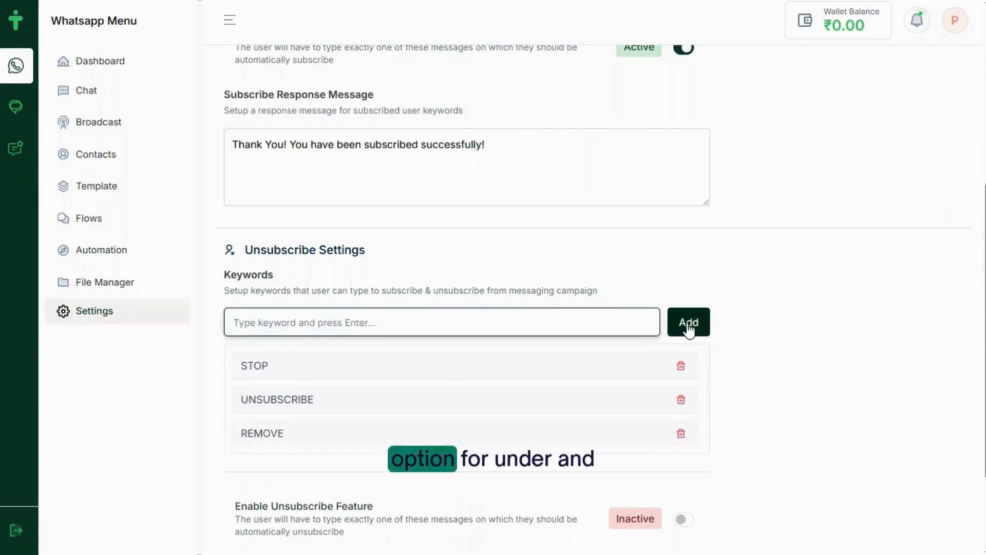
Enable unsubscribing, enter the thank-you reply, and exclude unsubscribed contacts from campaigns
click(683, 519)
scroll(685, 521, down, 4)
click(400, 434)
text(Thank You! You have been unsubscribed !)
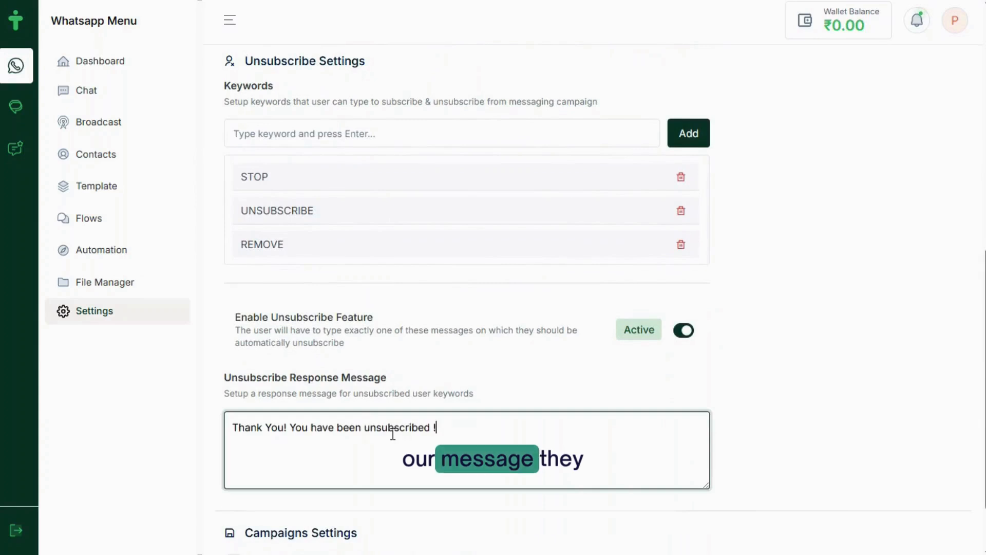
scroll(648, 509, down, 2)
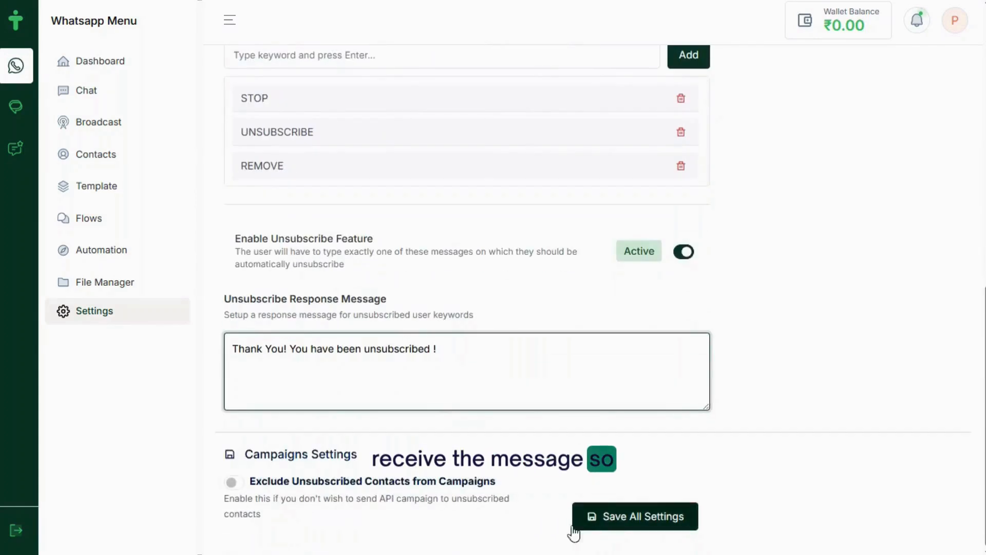
click(239, 484)
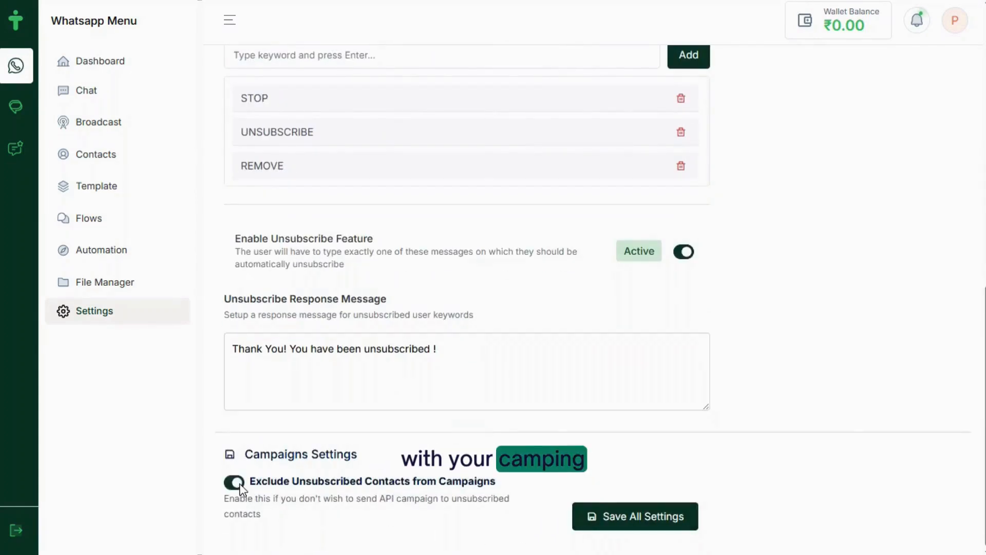
Save the subscriber settings and add a 'Welcome to Tryowbot' quick reply
click(606, 520)
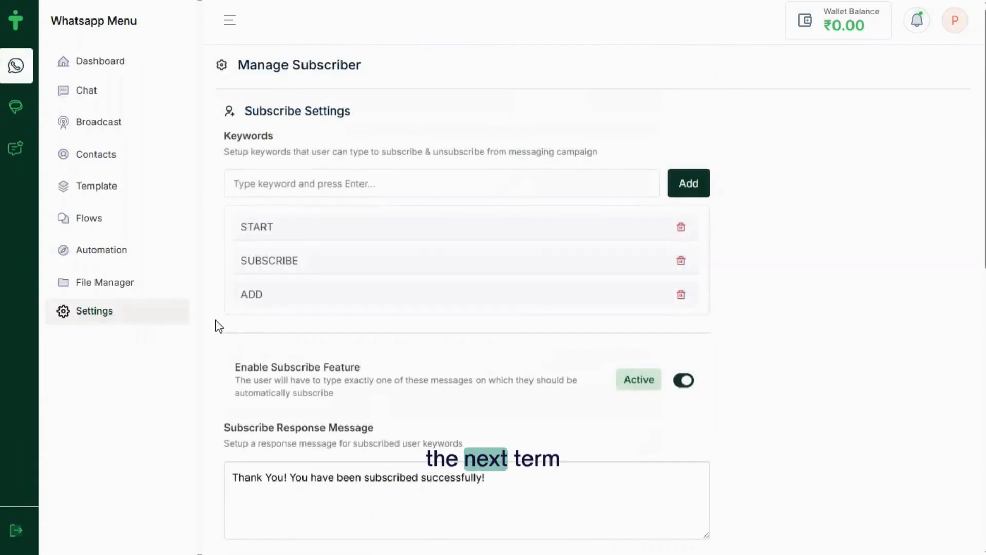
click(118, 316)
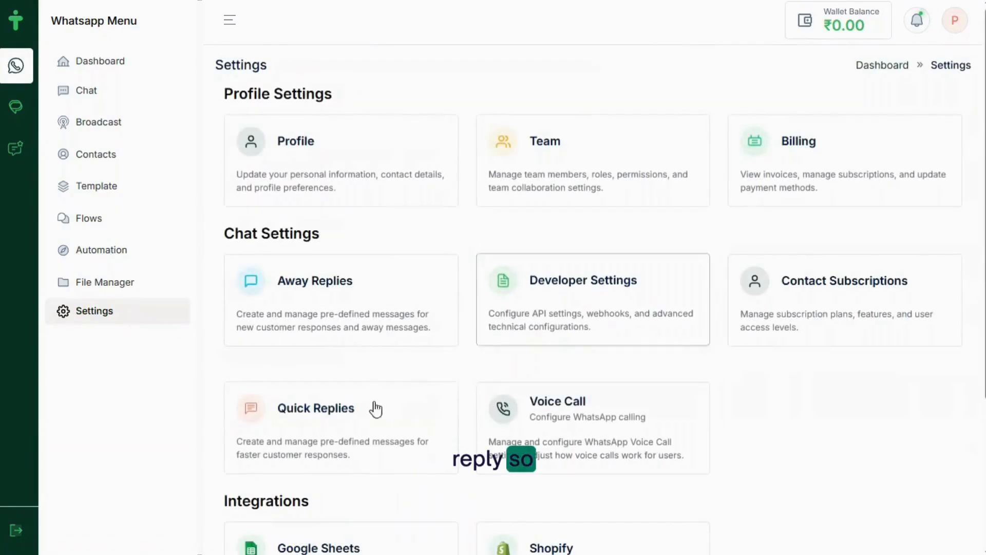
click(326, 429)
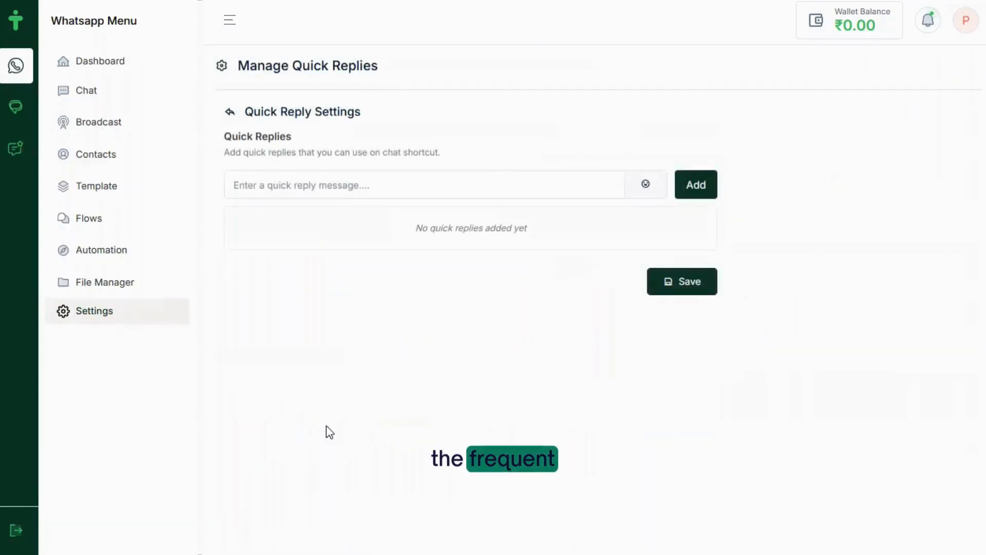
click(240, 190)
text(Welcome to Tryowbot. Our Executive will contact you soon.... 😀)
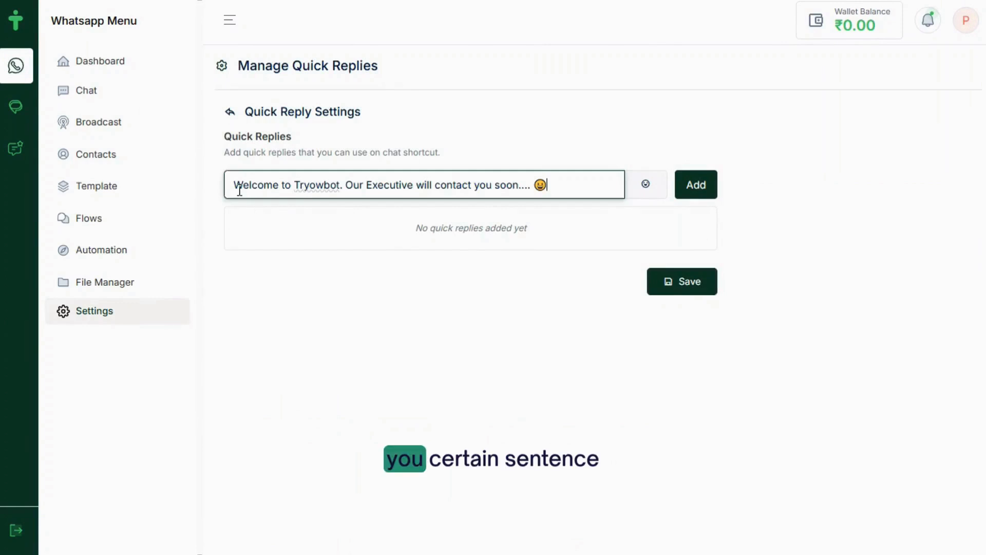
click(693, 183)
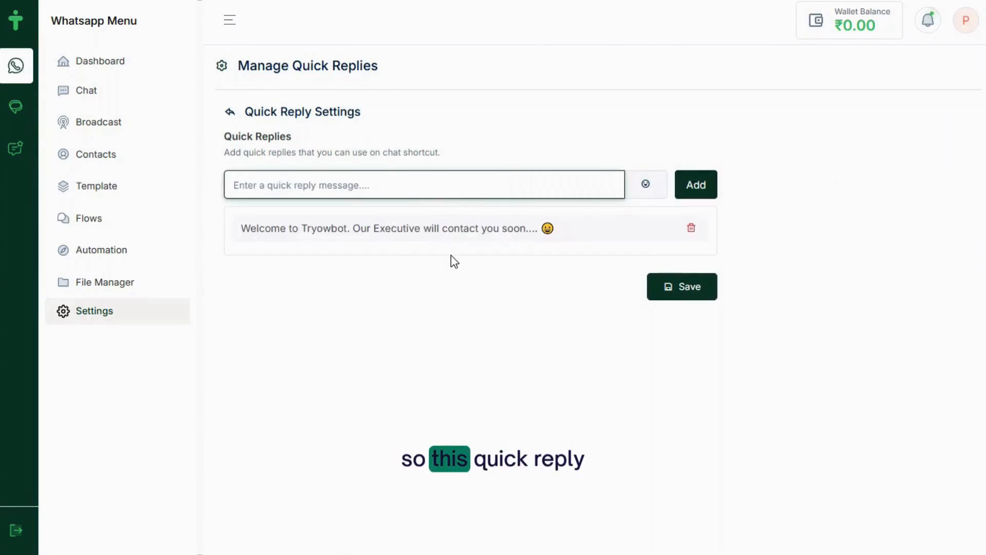
Add a 'Thank You for your Message' quick reply and save the quick replies
click(374, 184)
text(Thank You for your Message. Our Executive will contact you soon..)
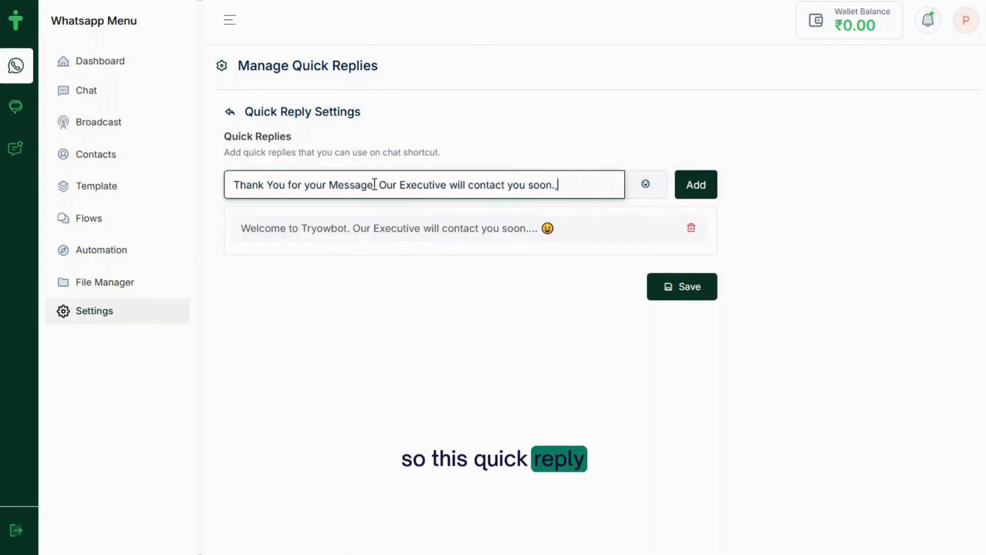
click(694, 190)
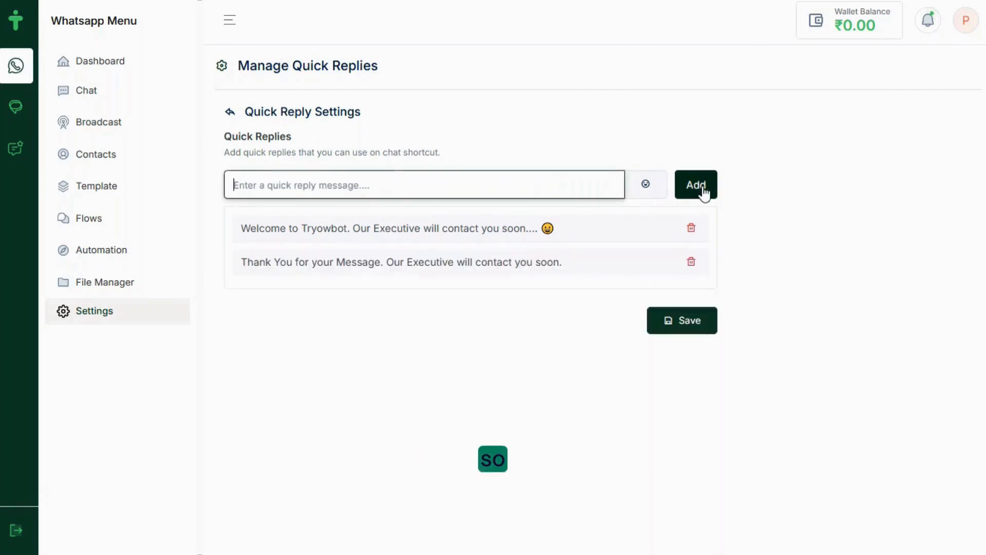
click(680, 325)
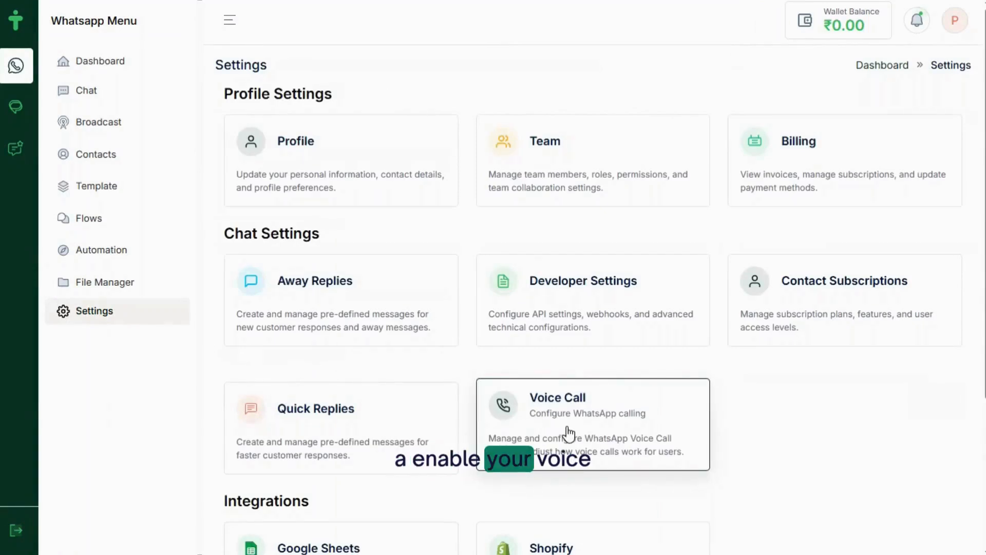
Enable voice calling with the WhatsApp chat call button on, and save the voice call settings
click(568, 434)
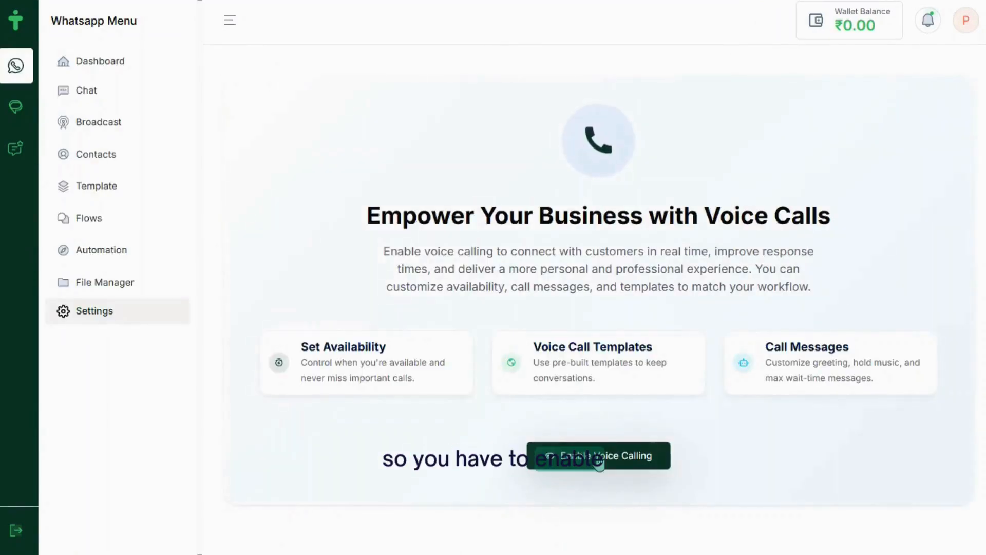
click(615, 456)
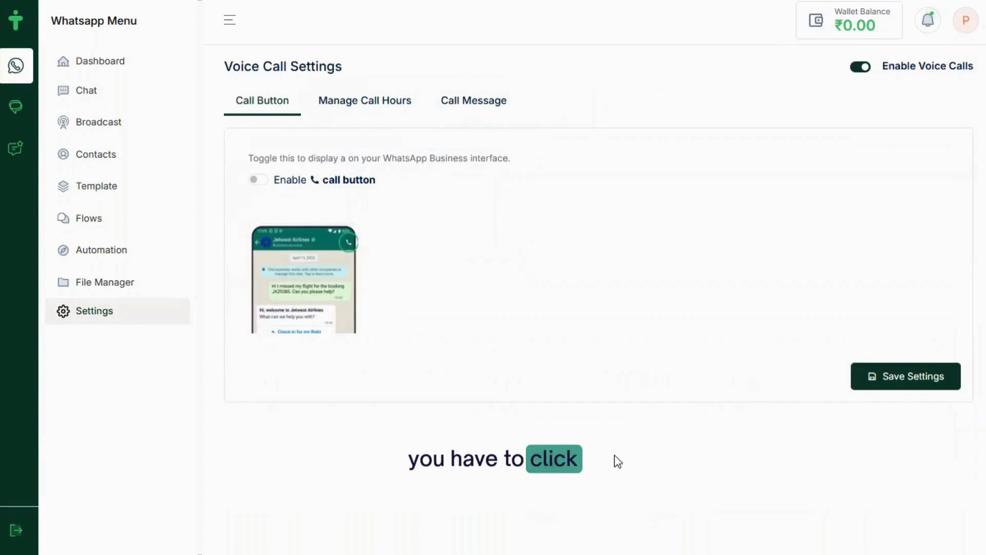
click(268, 181)
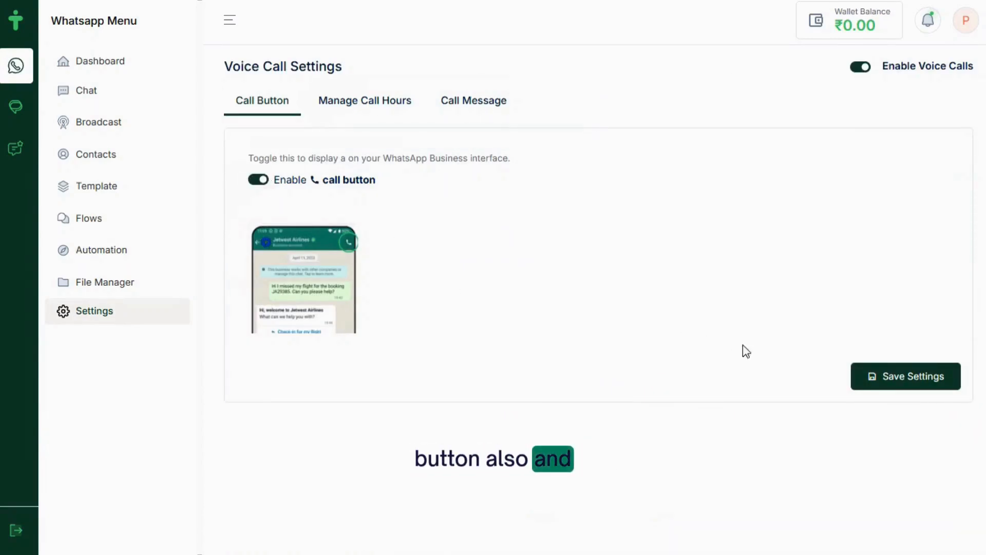
click(893, 380)
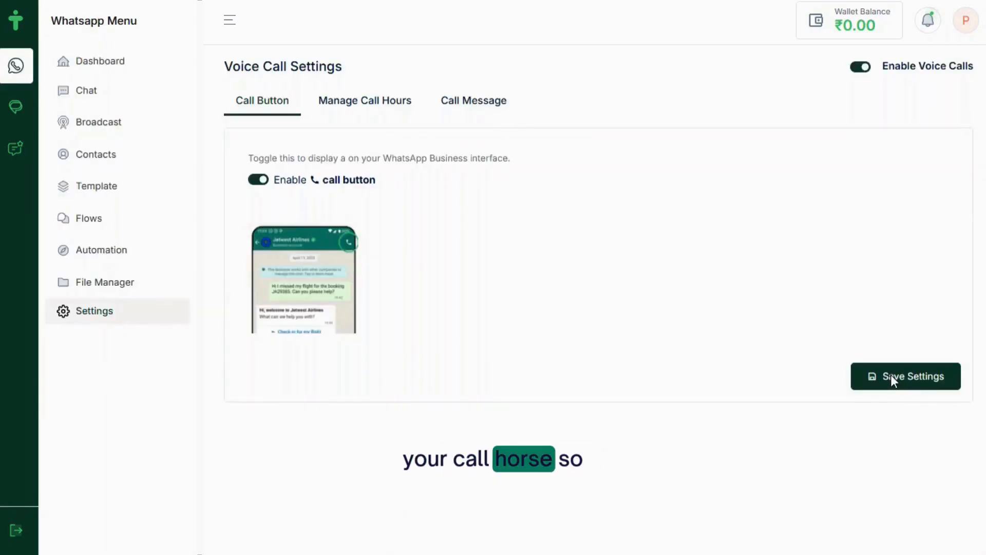
click(352, 103)
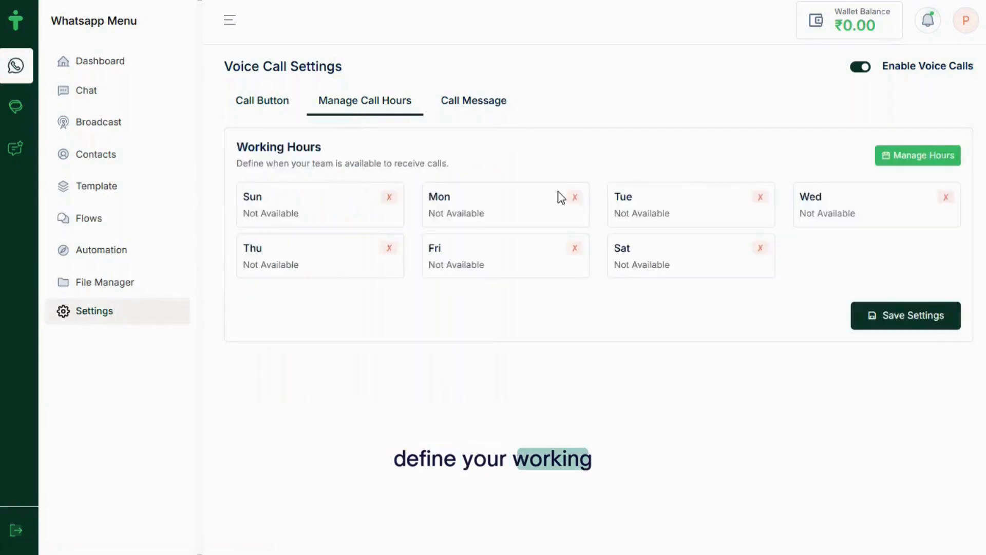
In the weekly hours editor, make Tuesday, Wednesday and Saturday available for calls
click(936, 157)
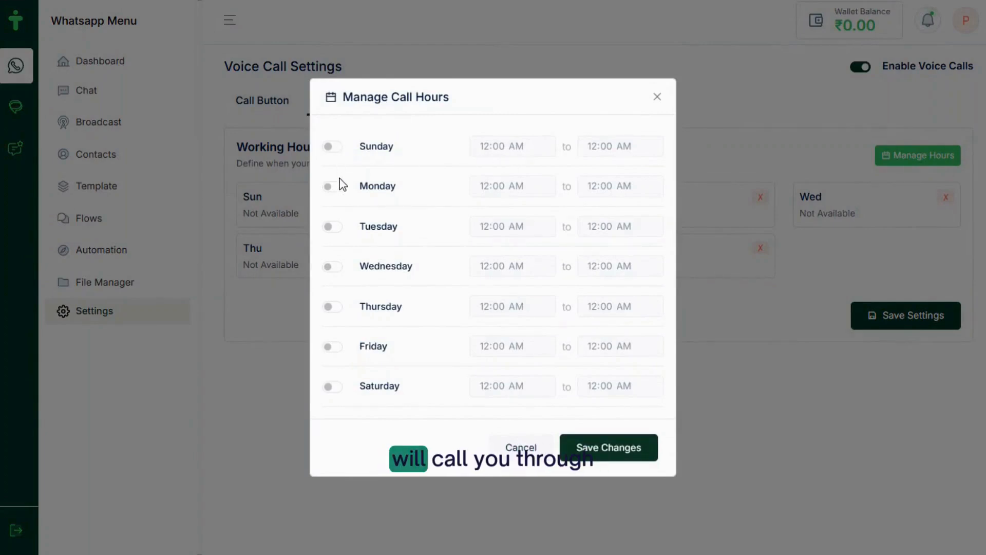
click(333, 226)
click(333, 266)
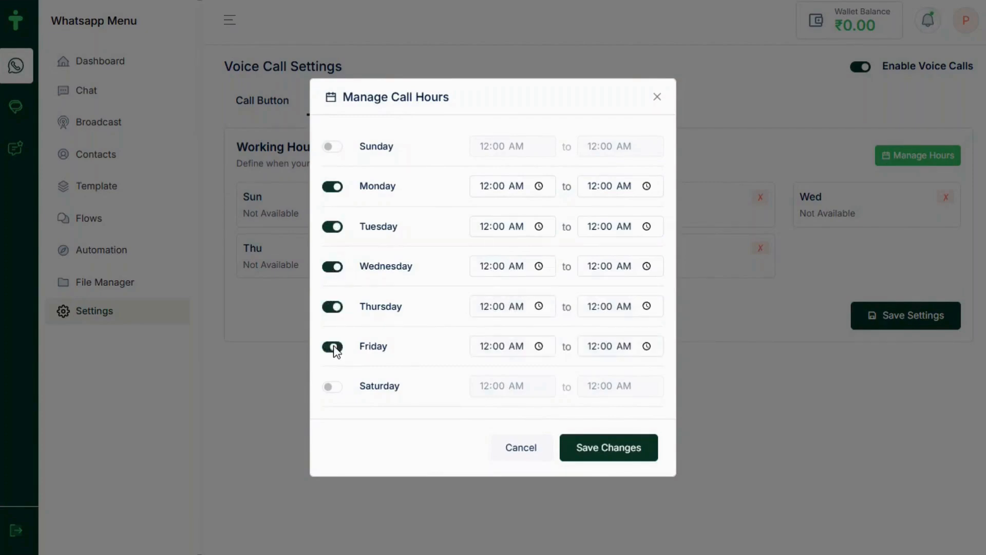
click(337, 389)
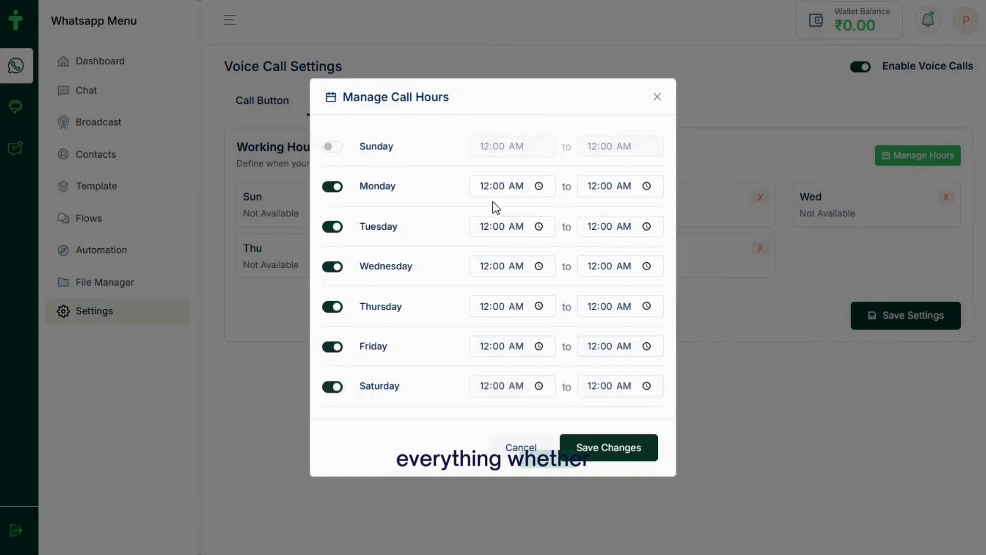
Set Monday's call hours to 09:00 AM – 06:00 PM
click(540, 186)
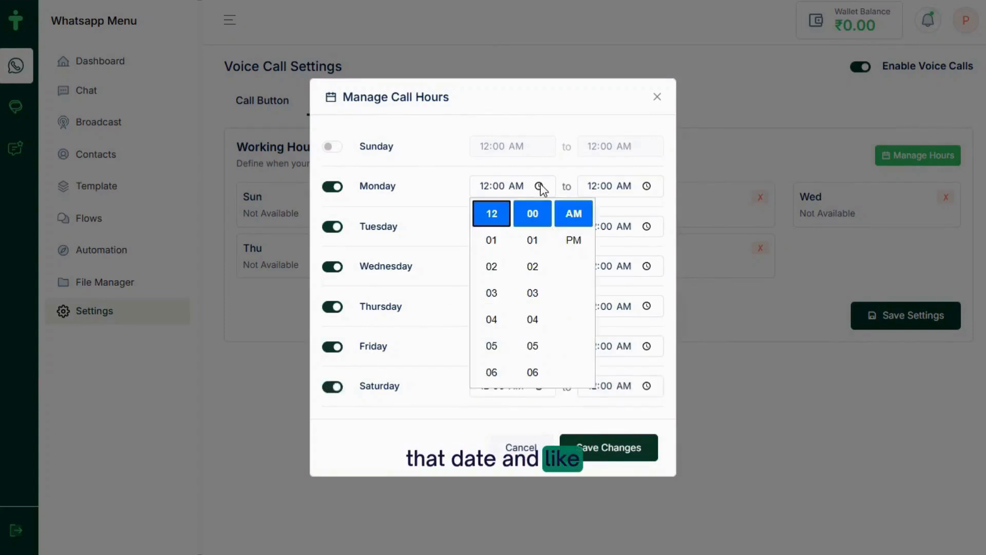
click(493, 297)
scroll(494, 295, up, 2)
scroll(493, 295, down, 3)
scroll(494, 295, up, 1)
scroll(494, 299, up, 2)
click(500, 375)
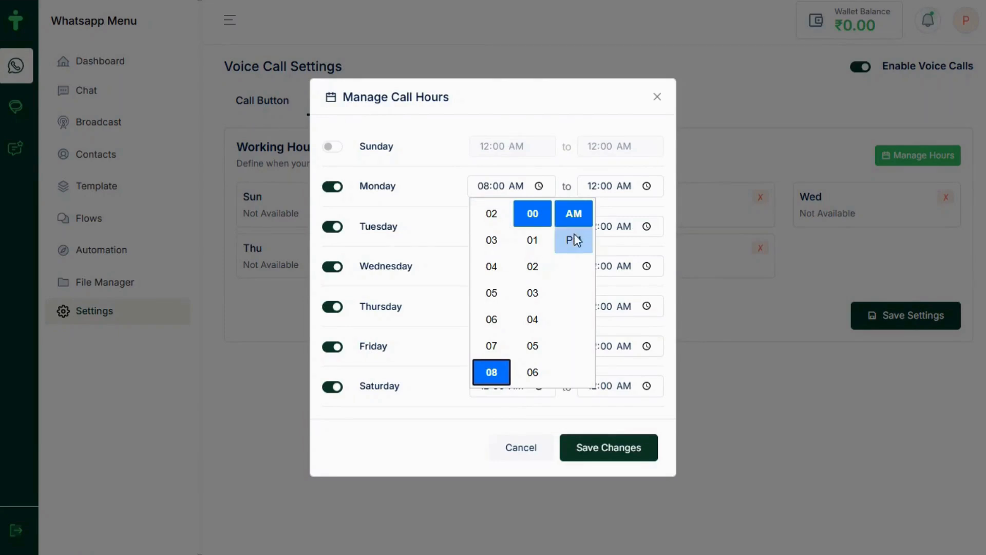
click(493, 359)
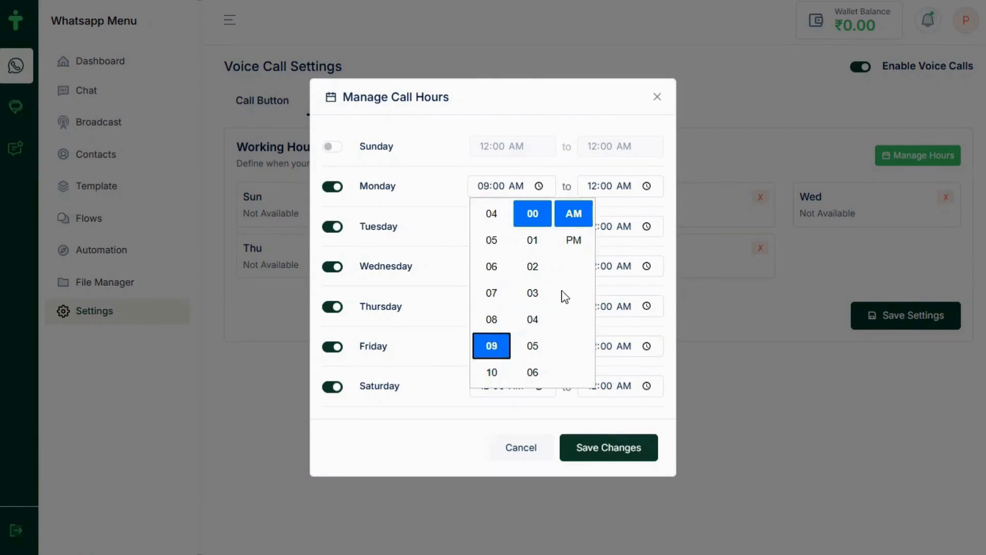
click(613, 187)
click(648, 187)
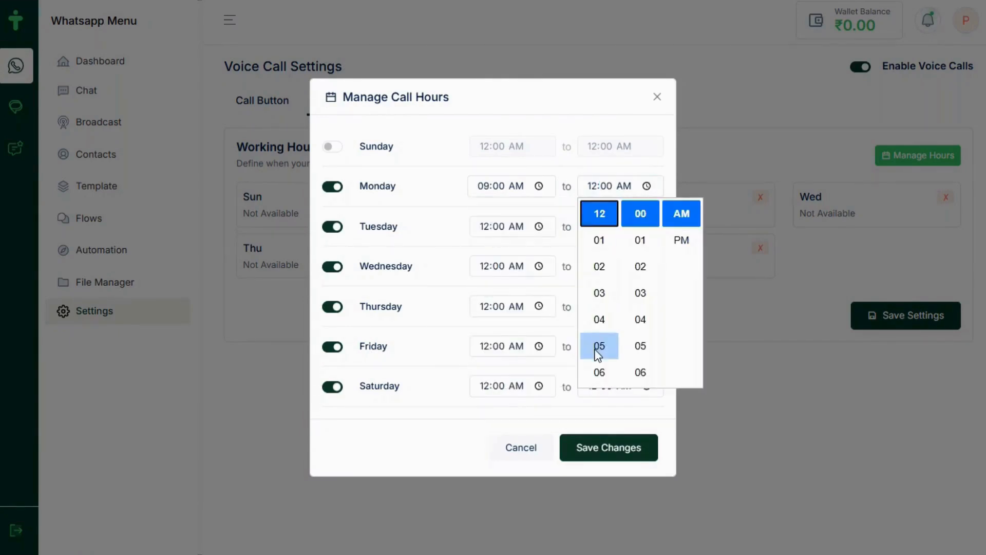
click(600, 373)
click(682, 241)
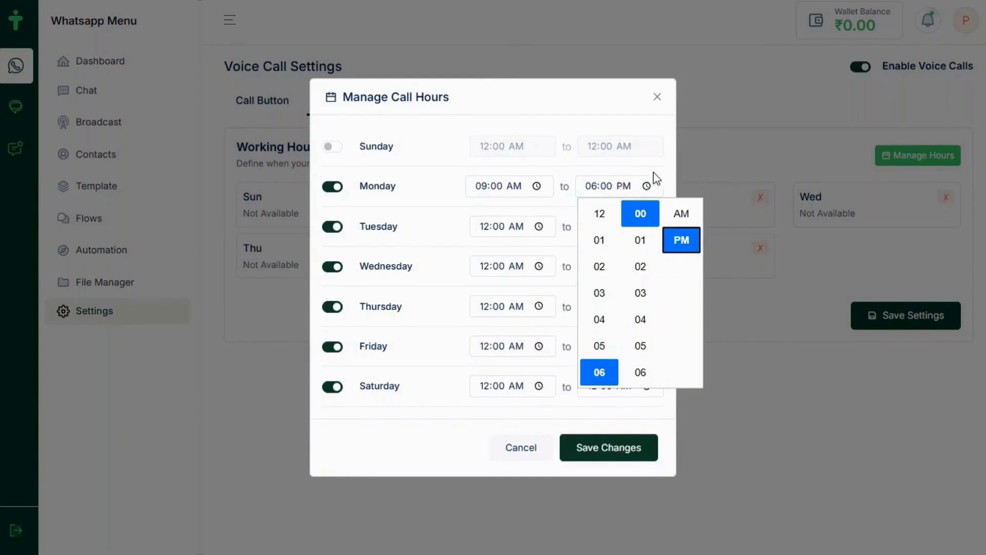
click(611, 184)
Set Tuesday and Wednesday call hours to 09:00 AM – 06:00 PM
click(487, 231)
text(09)
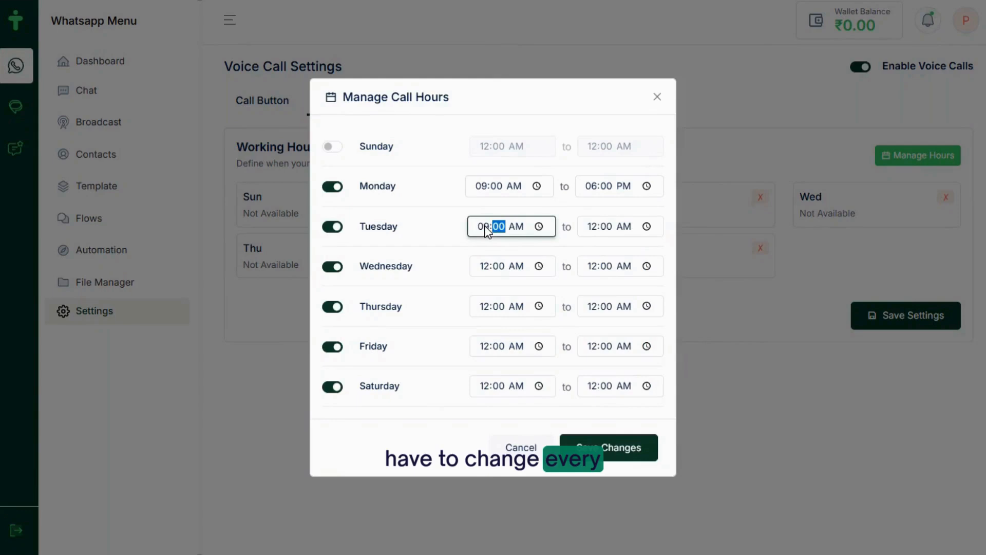
click(592, 230)
text(0600p)
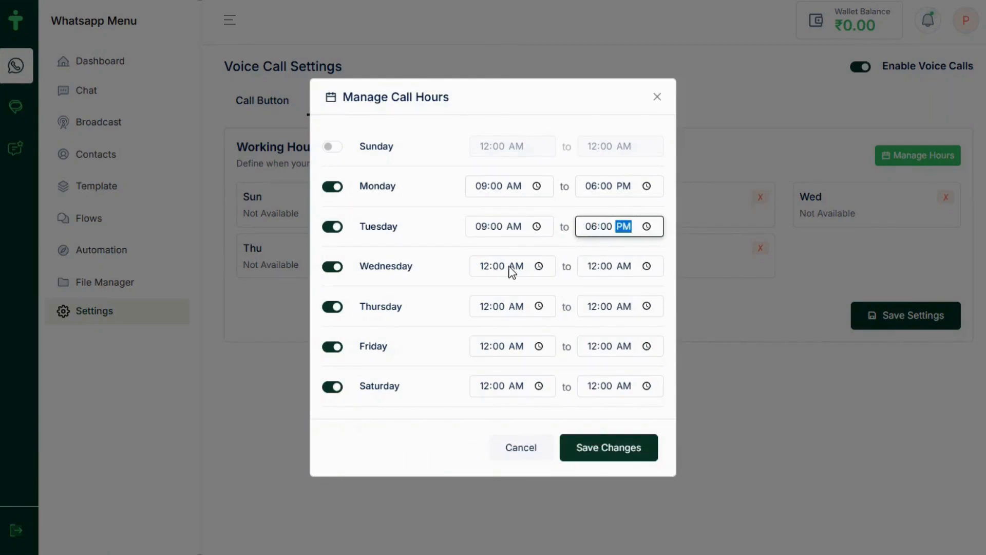
click(539, 267)
scroll(493, 323, up, 3)
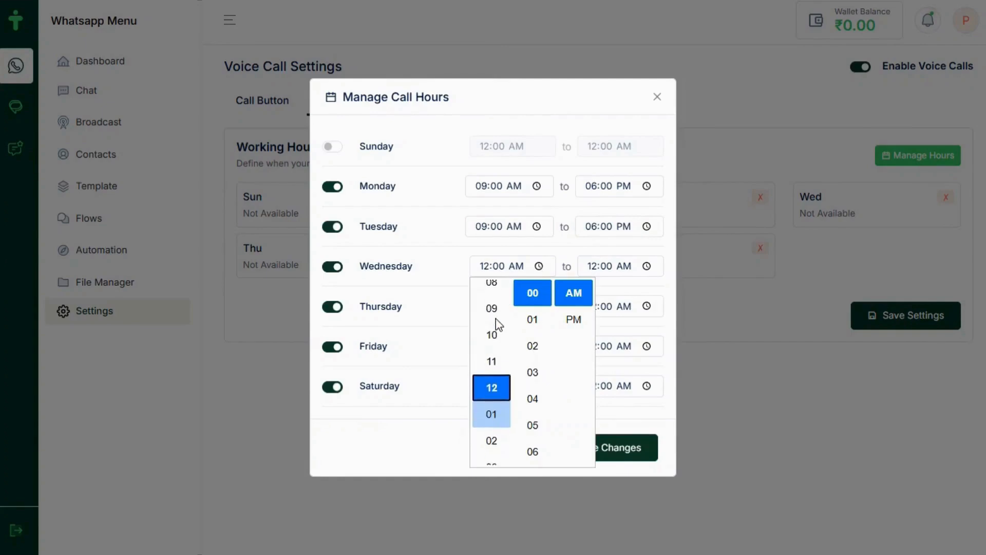
click(496, 293)
click(598, 270)
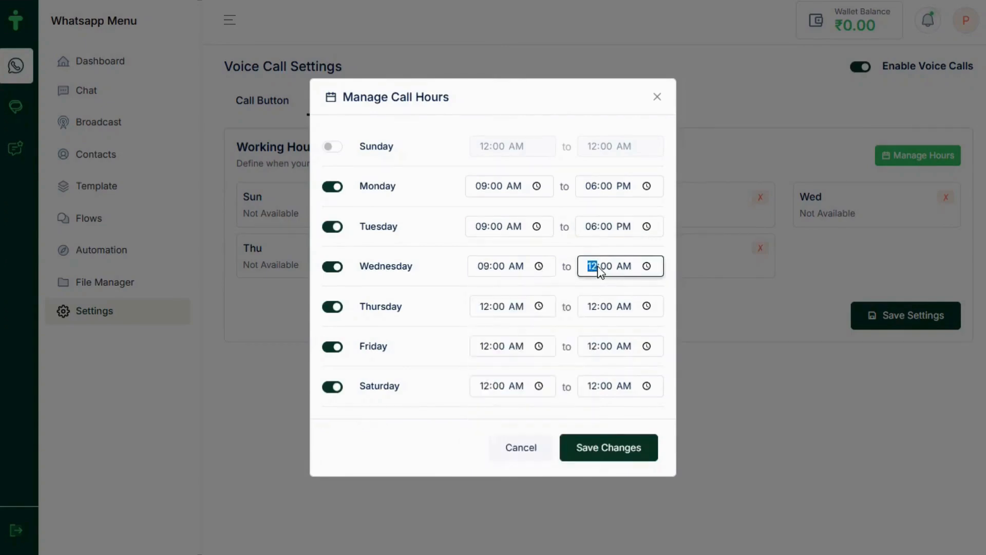
text(06)
click(647, 267)
click(679, 314)
Set Thursday's call hours to 09:00 AM – 06:00 PM
click(485, 307)
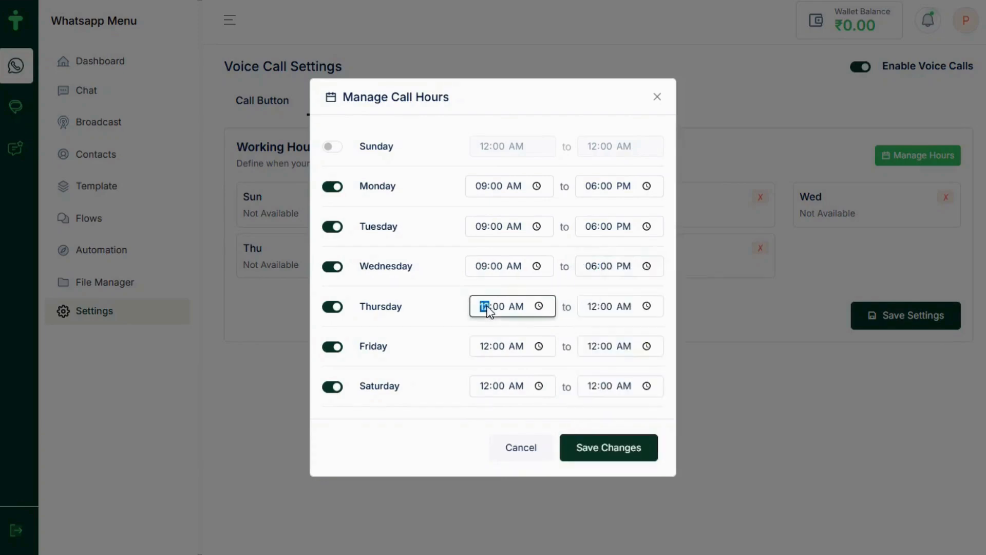
click(538, 307)
scroll(492, 349, up, 4)
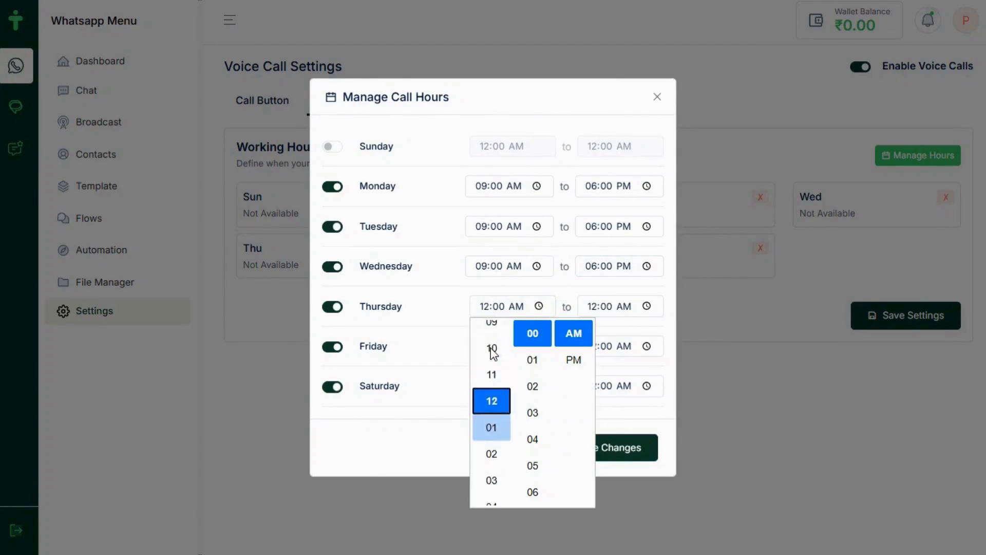
click(491, 360)
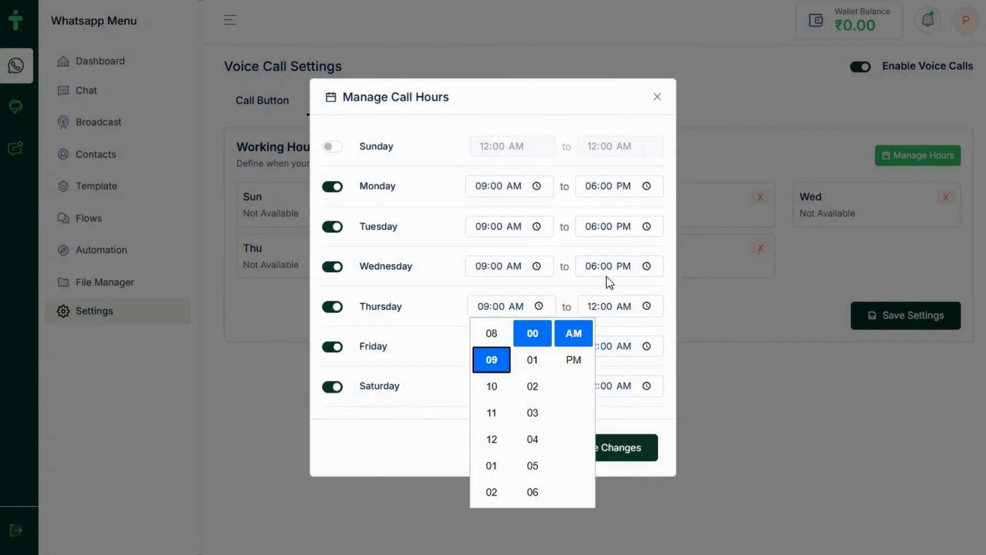
click(593, 307)
text(06:00)
click(647, 306)
click(678, 361)
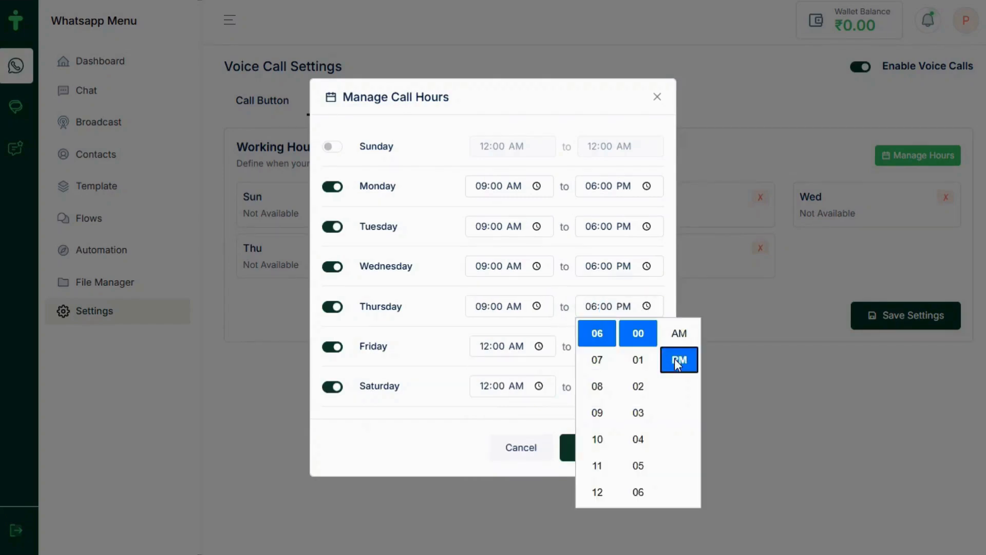
click(674, 298)
Set Friday's call hours to 09:00 AM – 06:00 PM
click(538, 346)
scroll(493, 194, up, 4)
click(491, 188)
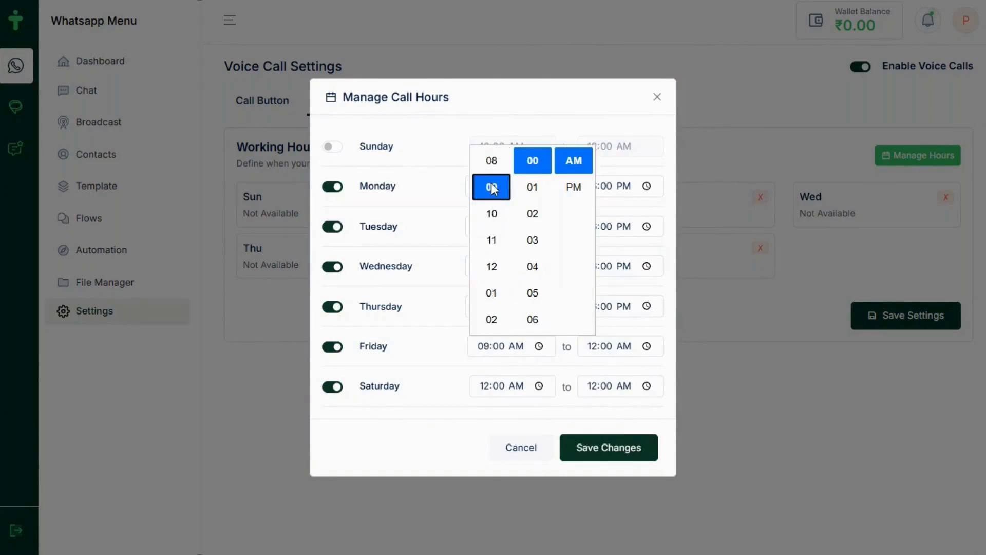
click(603, 122)
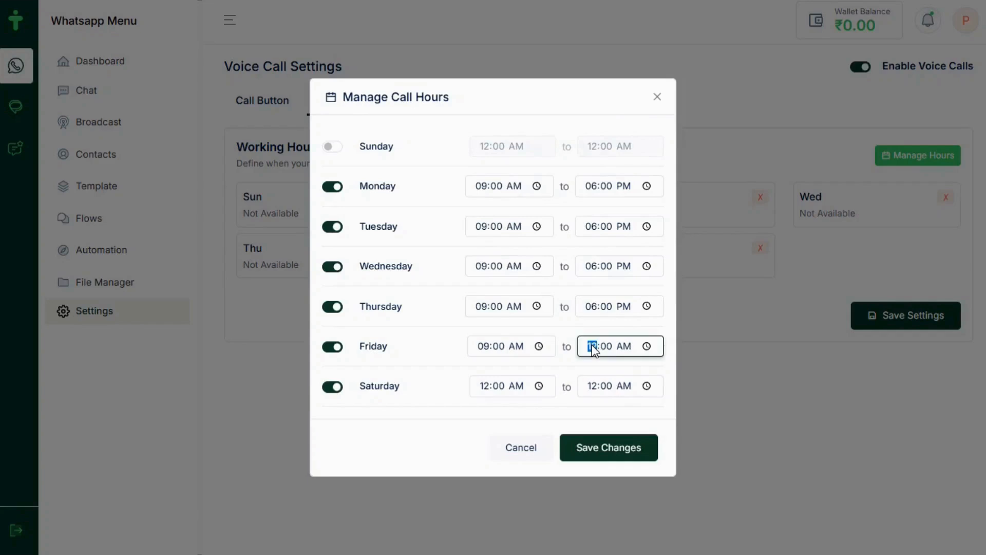
click(646, 348)
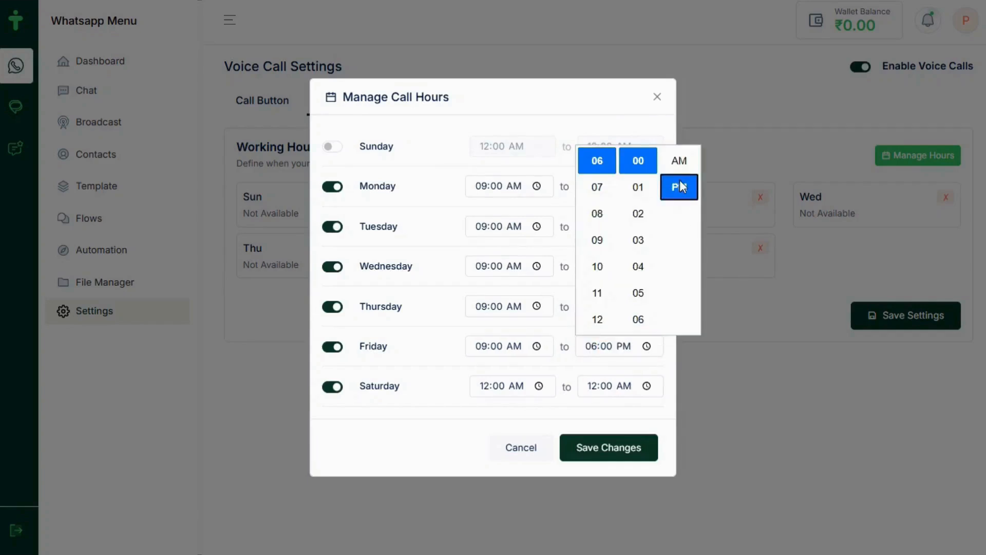
click(634, 124)
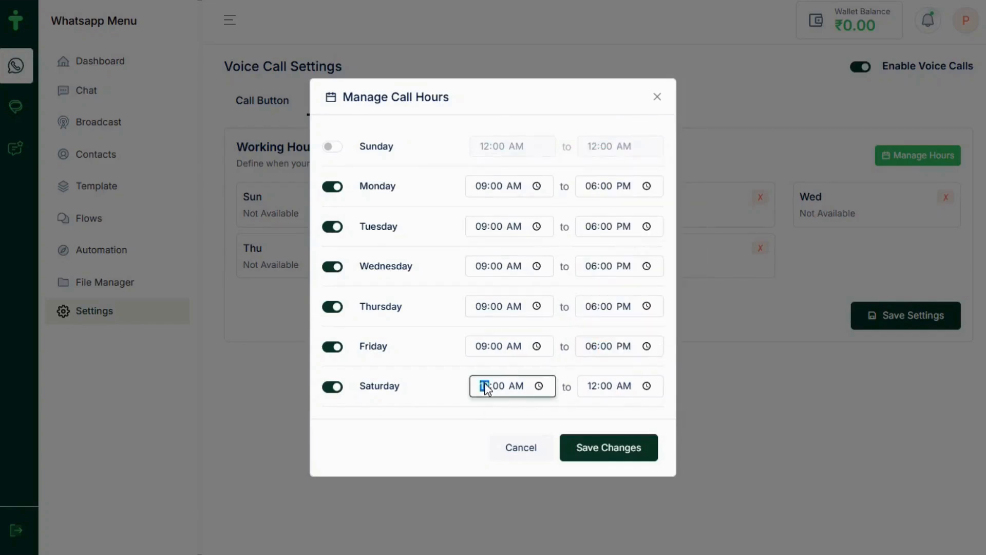
Set Saturday's call hours to 09:00 AM – 06:00 PM and apply the weekly changes
click(539, 385)
scroll(503, 257, up, 2)
click(490, 220)
click(576, 226)
click(577, 203)
click(584, 119)
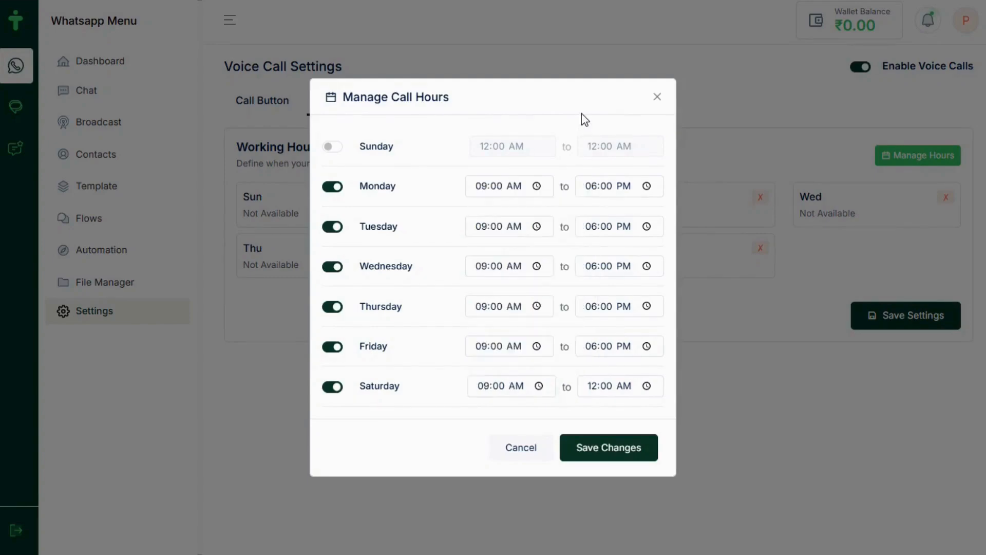
click(647, 386)
click(596, 361)
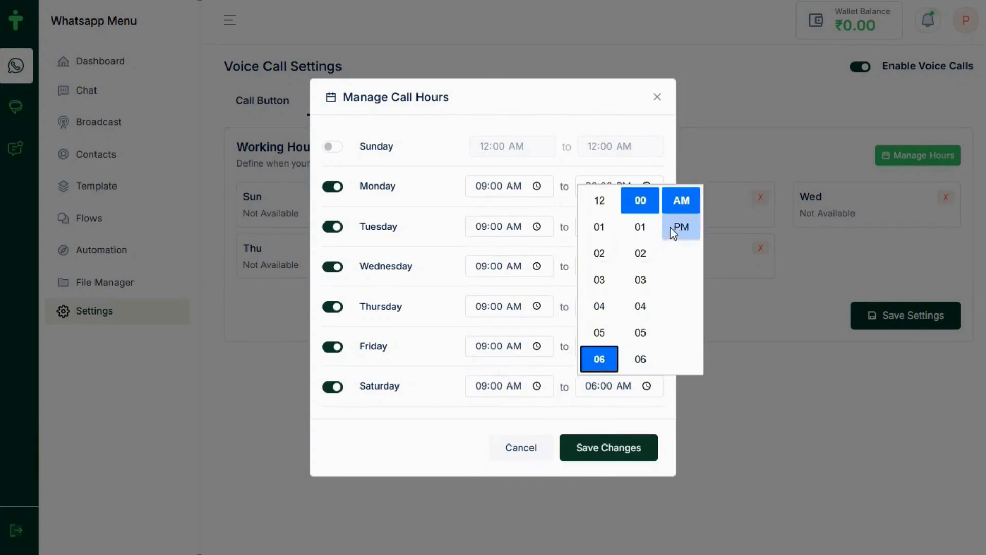
click(673, 230)
click(614, 448)
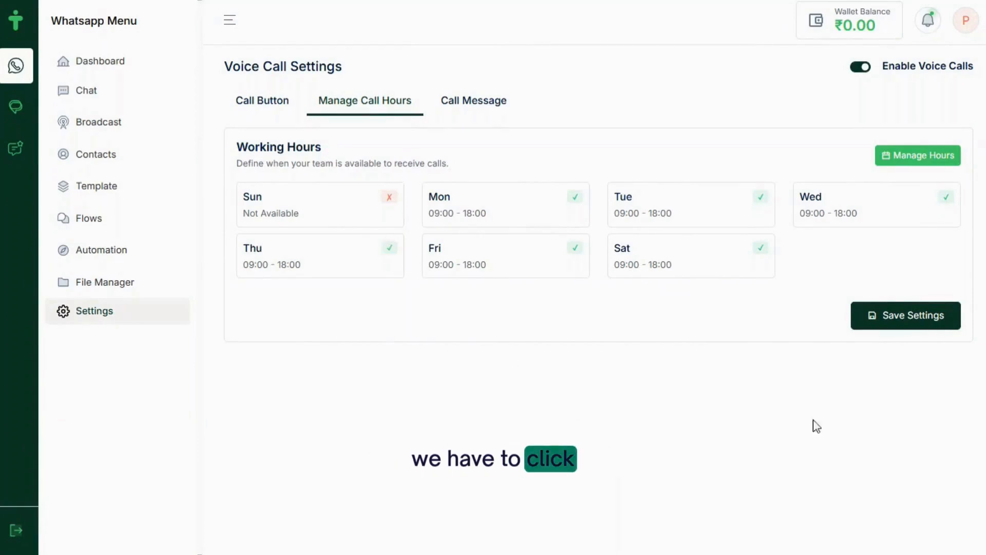
Save the voice call settings, review the Call Message defaults, and save again
click(913, 326)
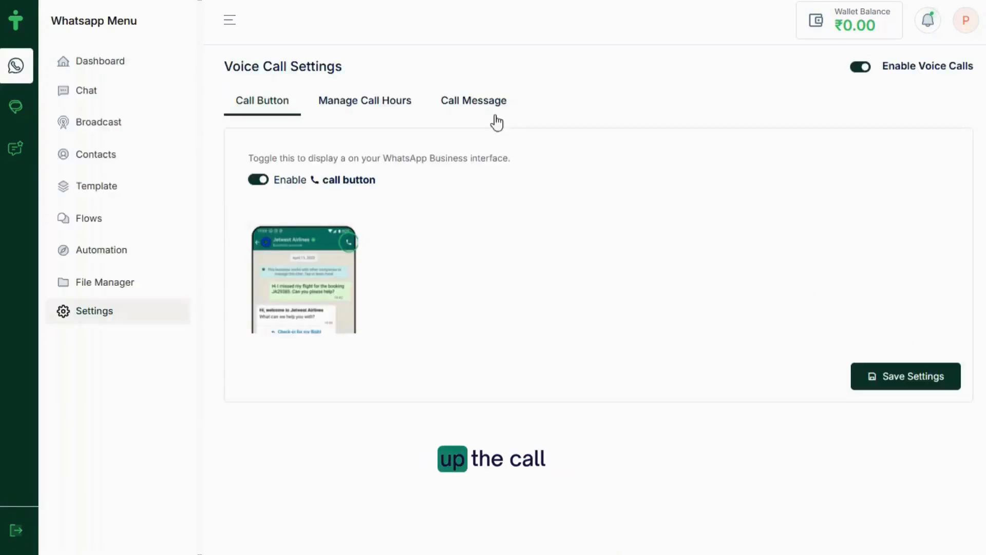
click(484, 105)
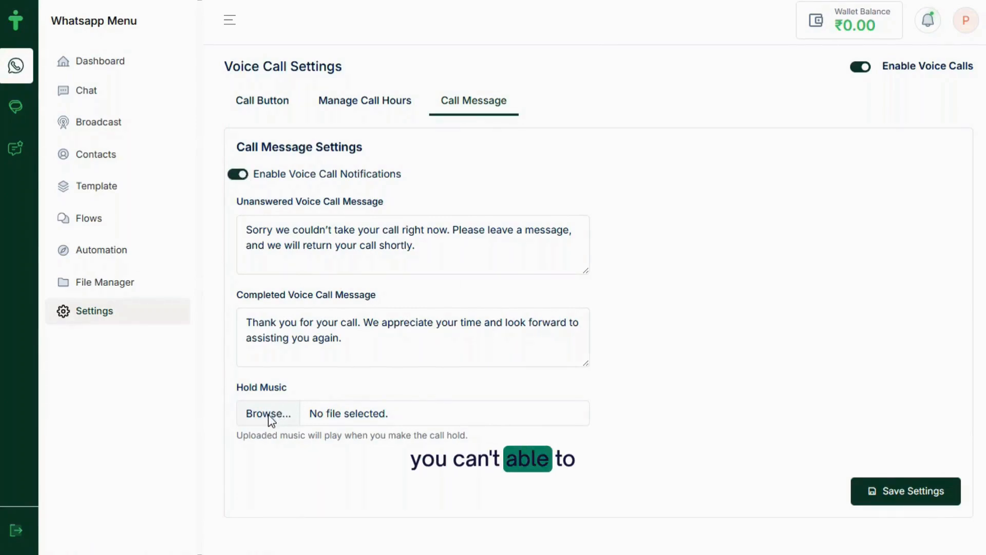
click(880, 496)
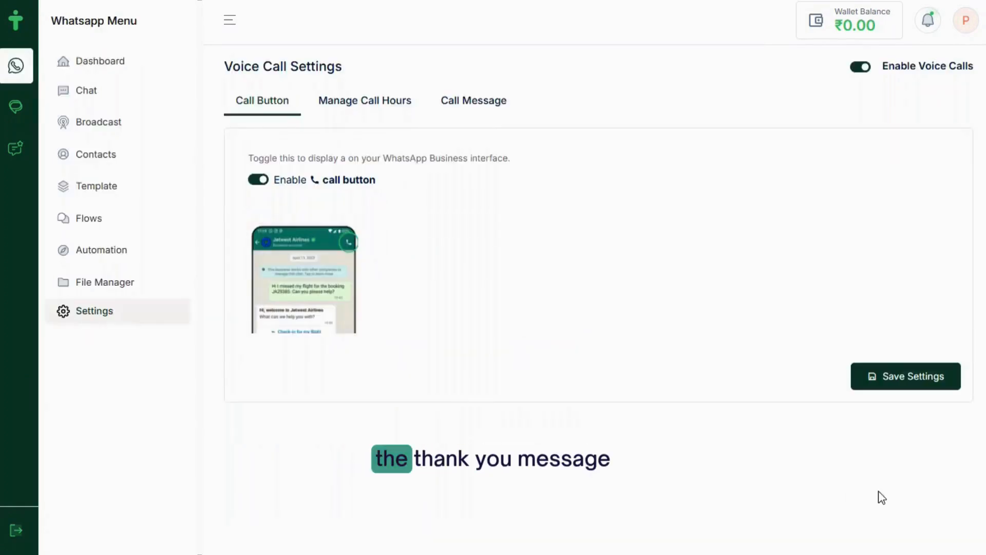
click(898, 375)
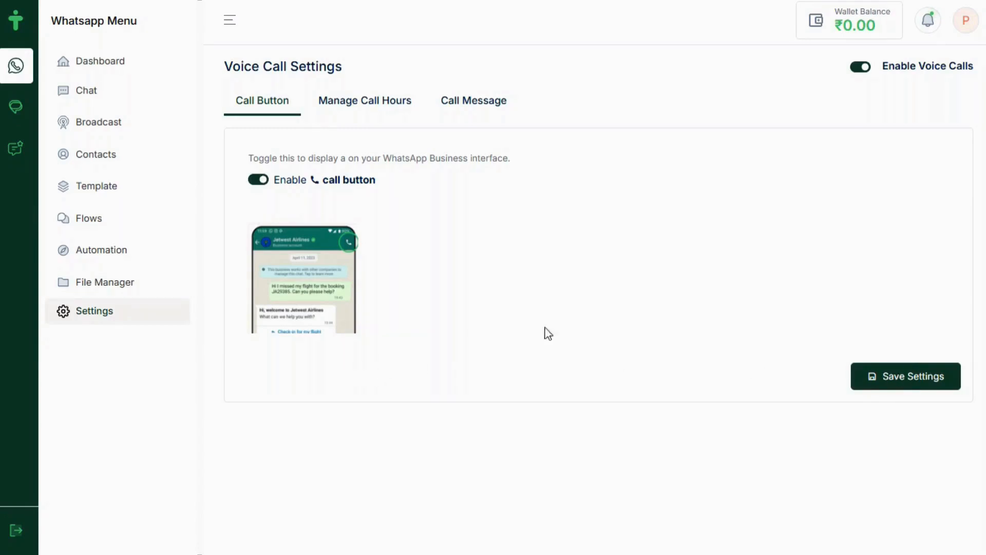
click(906, 382)
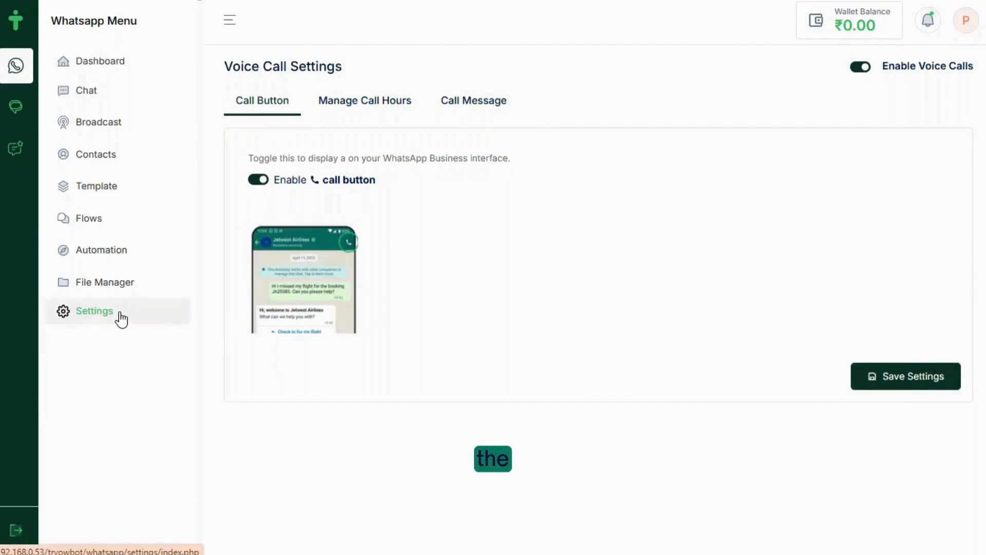
Read the Google Sheets to Webhook guide from trigger events through the integration test
click(121, 319)
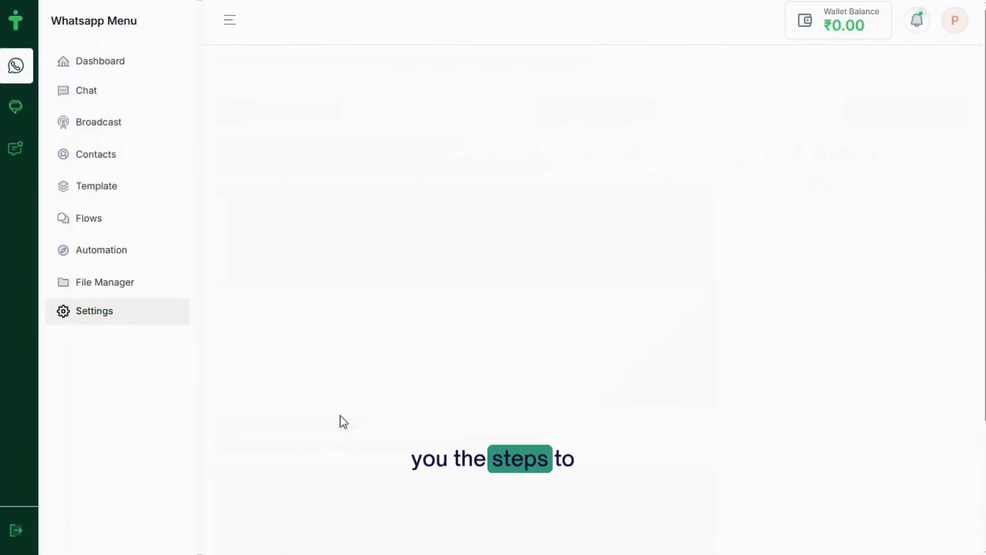
scroll(493, 320, down, 5)
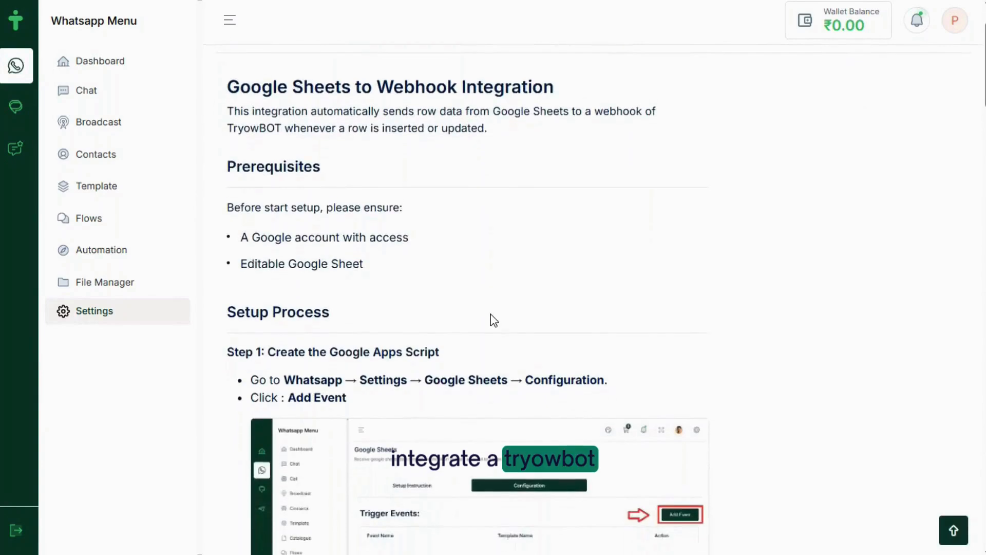
scroll(491, 316, down, 5)
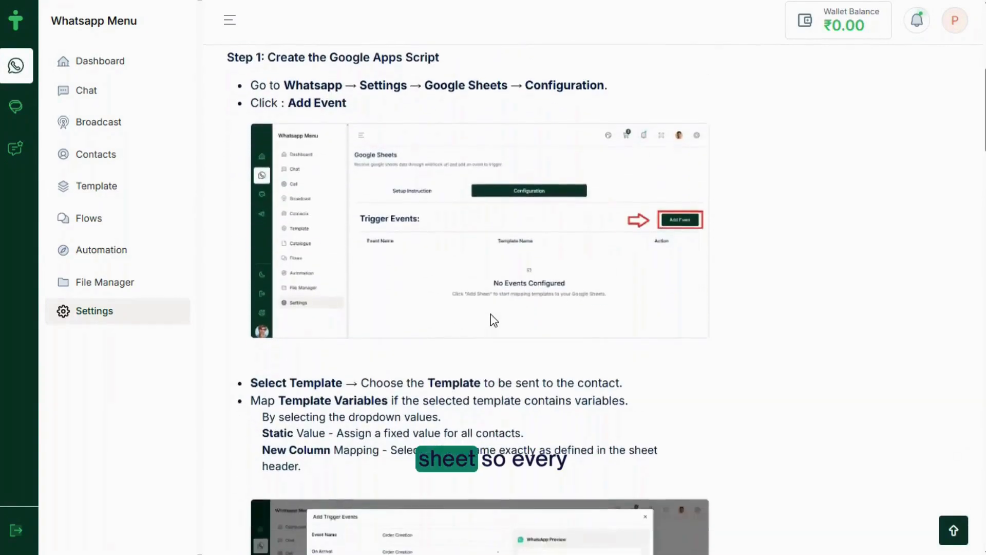
scroll(490, 315, down, 7)
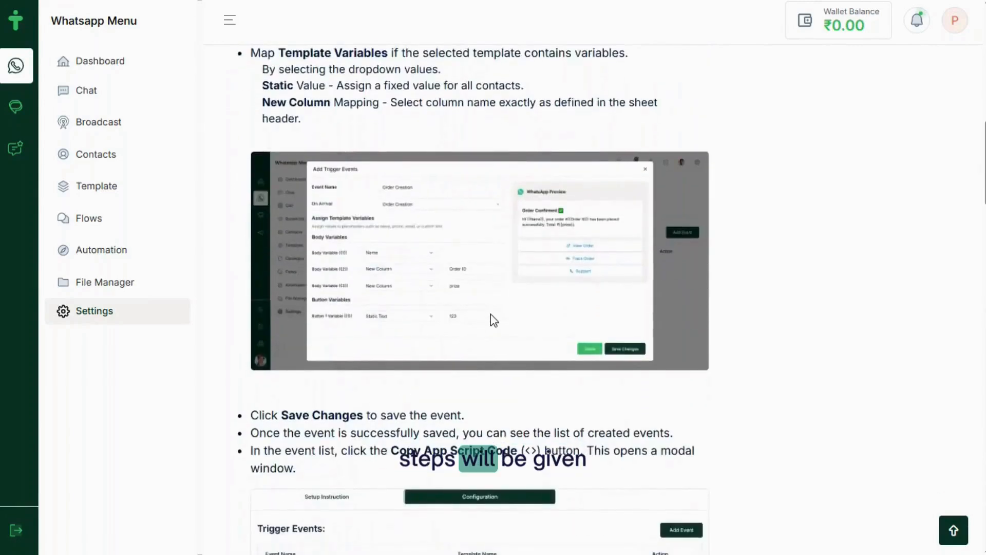
scroll(491, 315, down, 9)
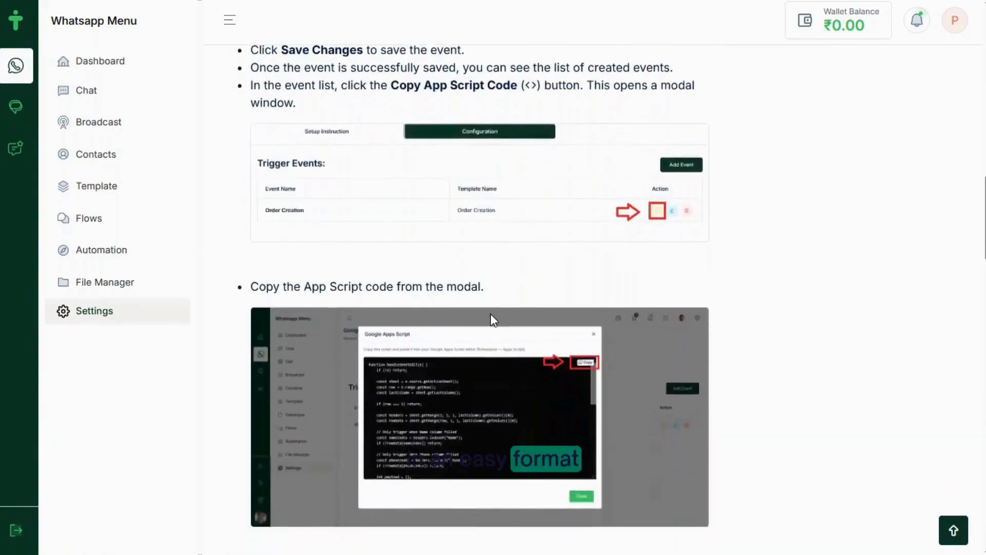
scroll(493, 319, down, 6)
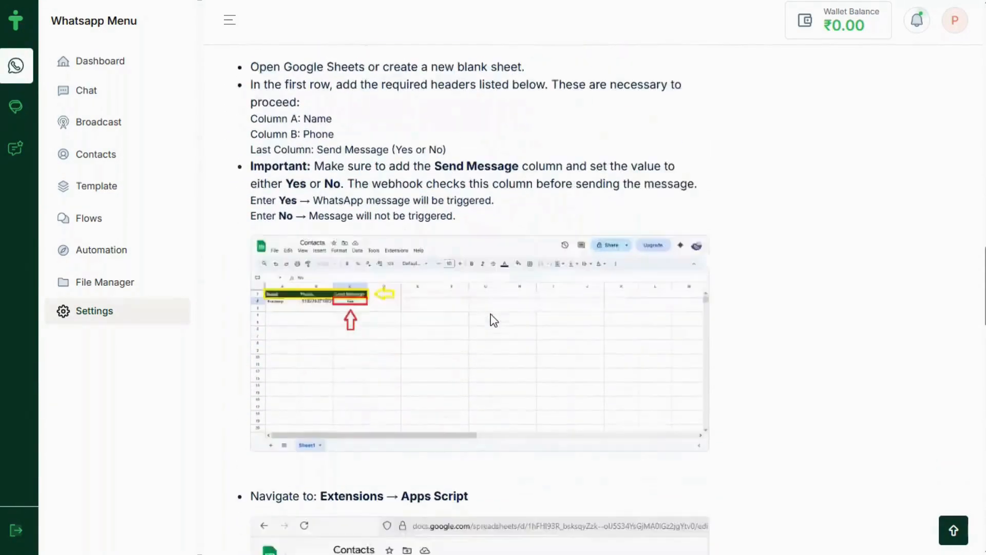
scroll(491, 320, down, 12)
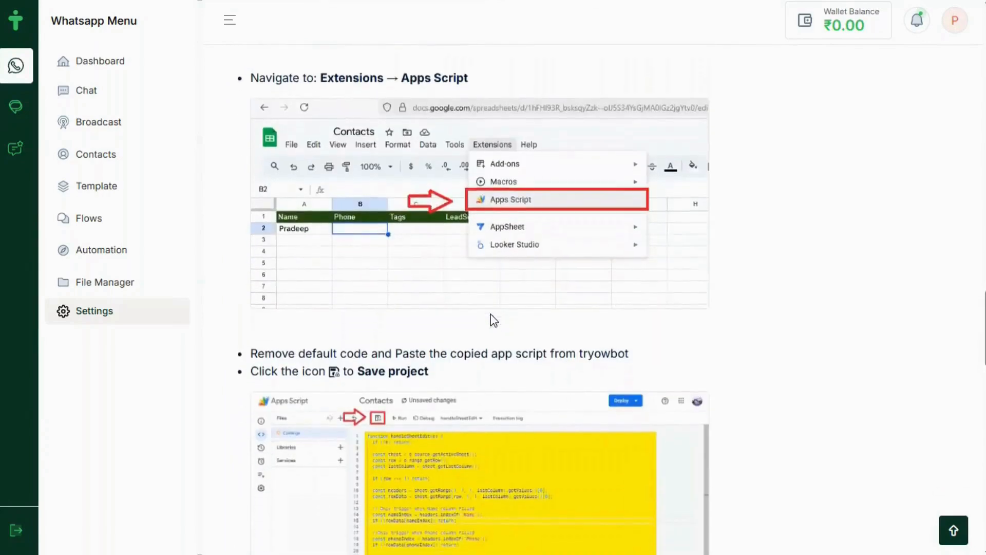
scroll(491, 315, down, 13)
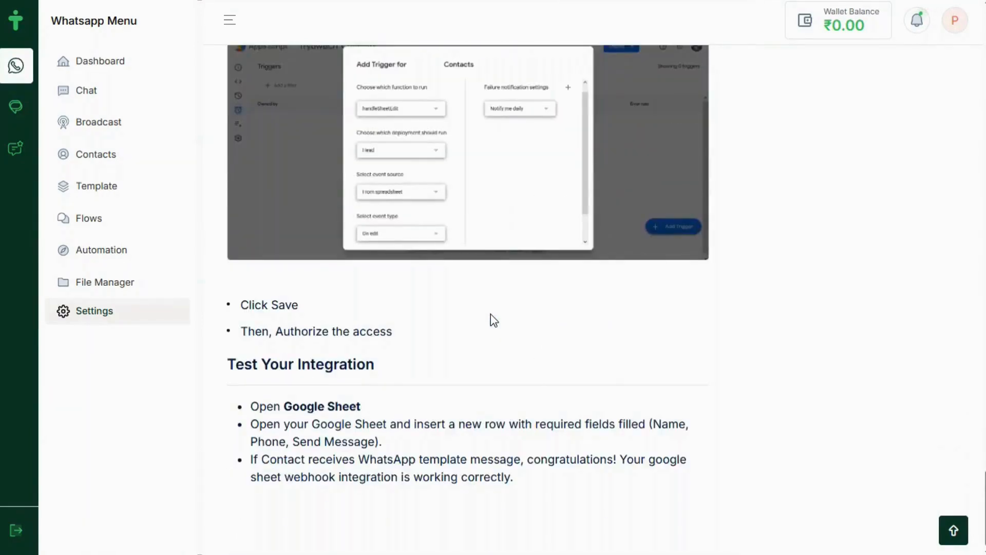
click(953, 530)
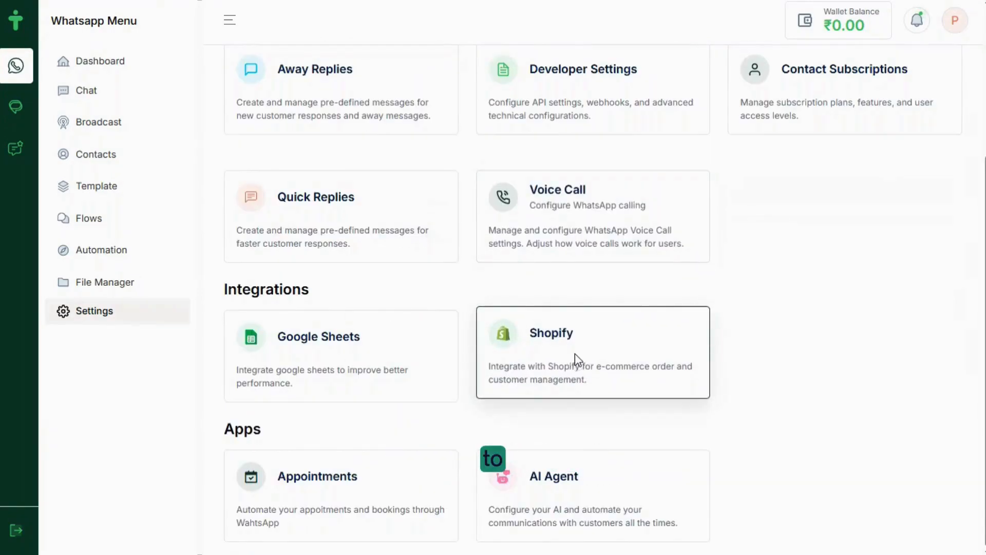
Read the Shopify Integration setup instructions down to Step 12, Save and Test and repeat
click(575, 353)
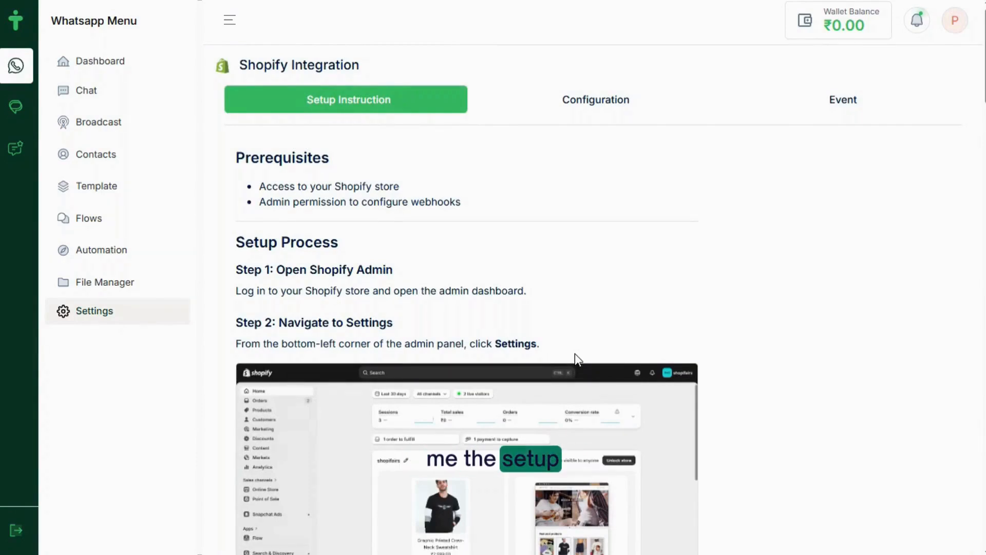
scroll(576, 358, down, 4)
scroll(574, 354, down, 13)
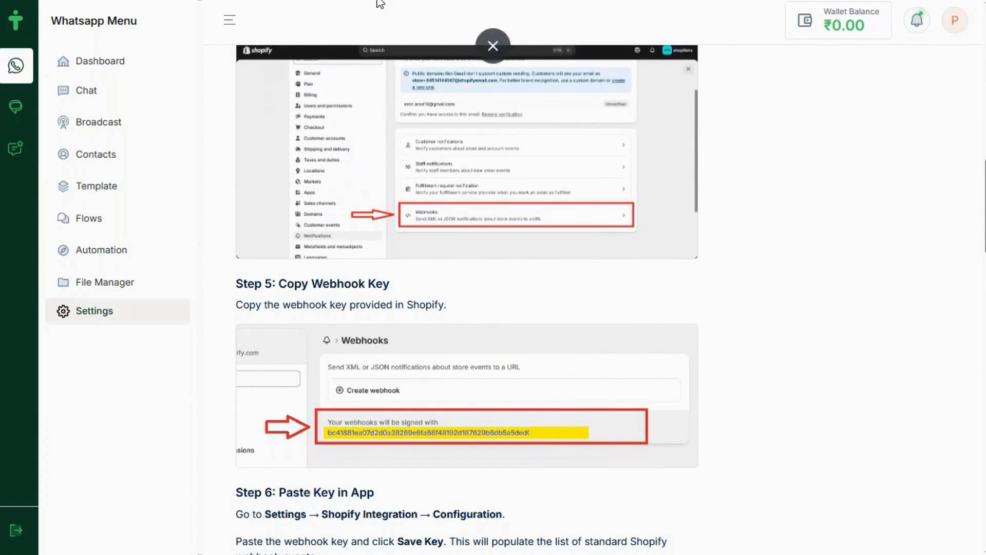
scroll(445, 151, down, 15)
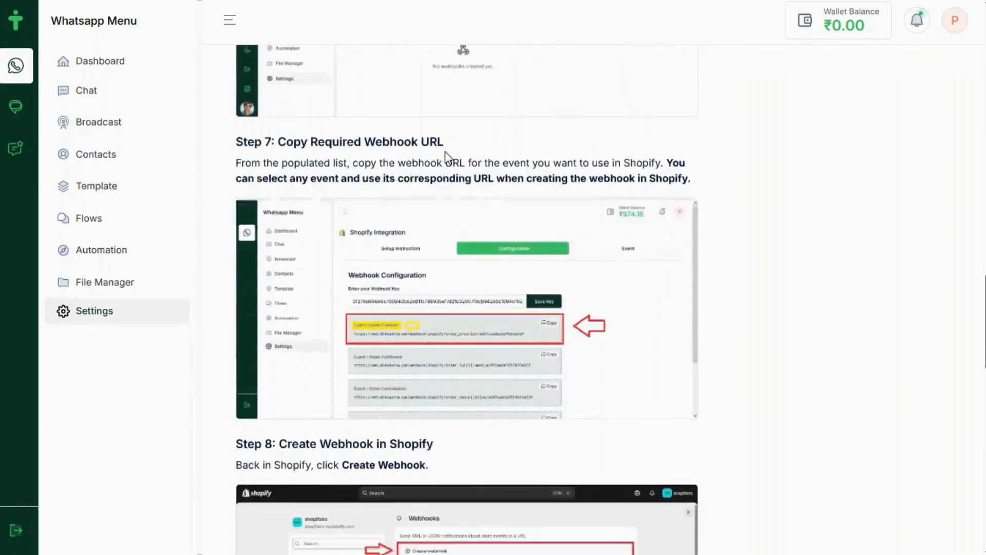
scroll(445, 151, down, 3)
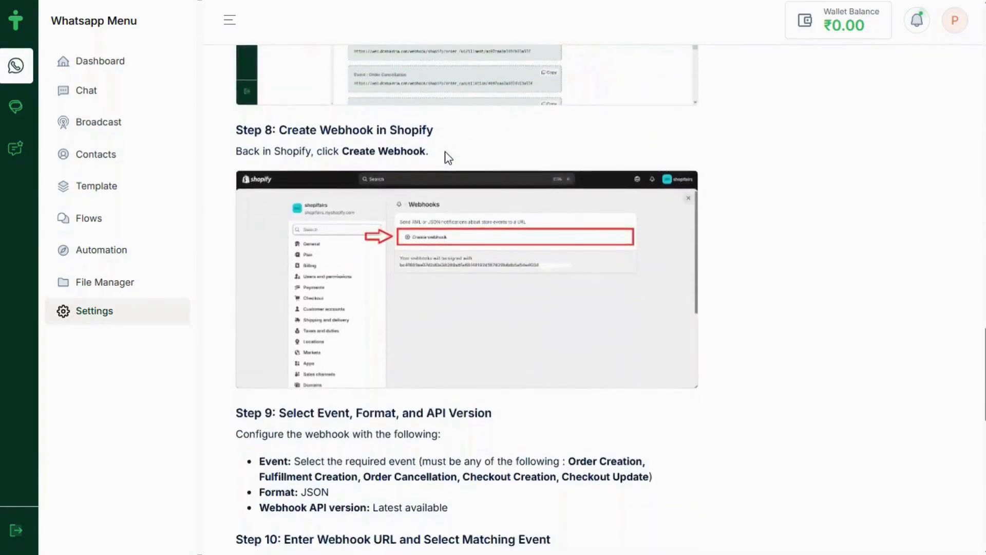
scroll(445, 151, down, 5)
scroll(444, 151, down, 1)
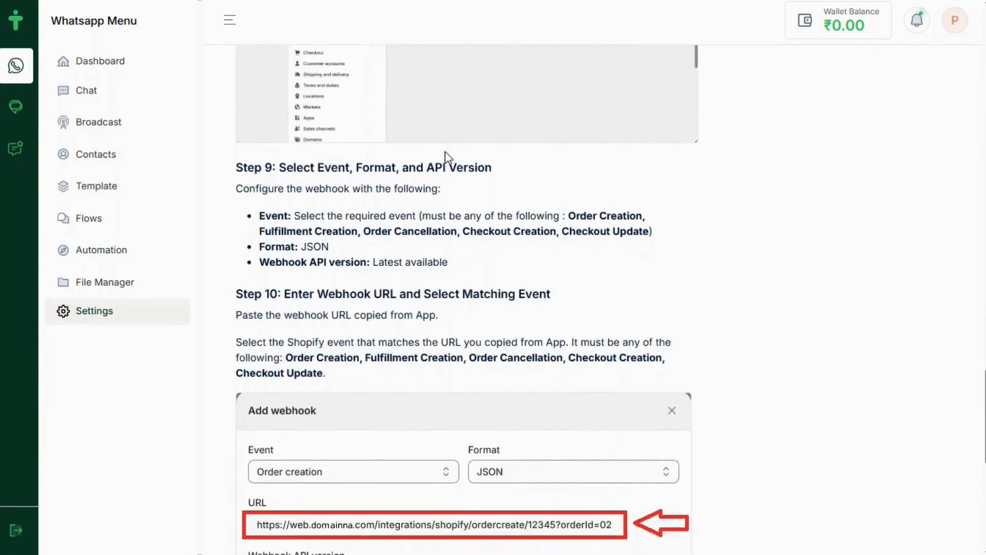
scroll(444, 151, down, 8)
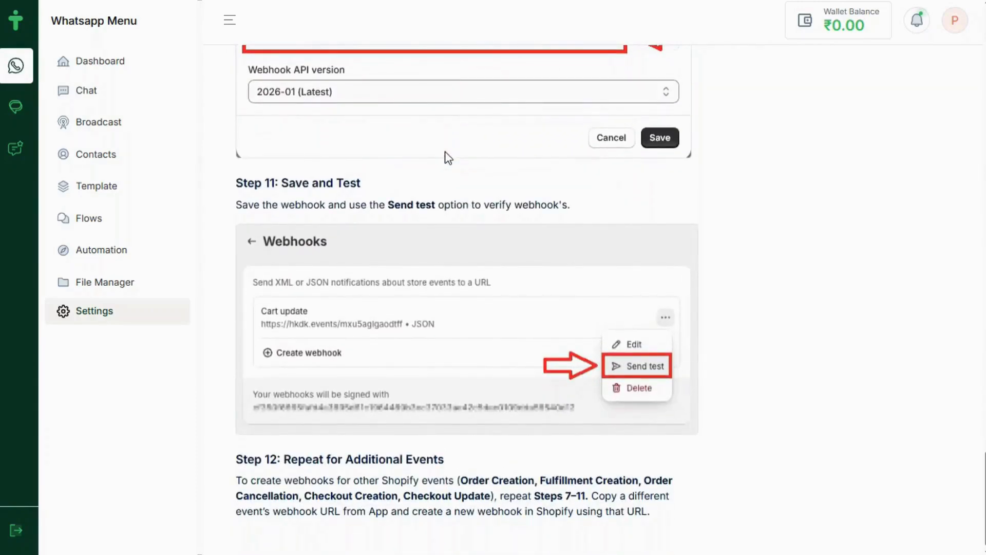
scroll(448, 158, up, 4)
scroll(449, 157, down, 4)
click(119, 316)
Enable appointment booking and change Monday's end time to 06:30 PM
click(366, 486)
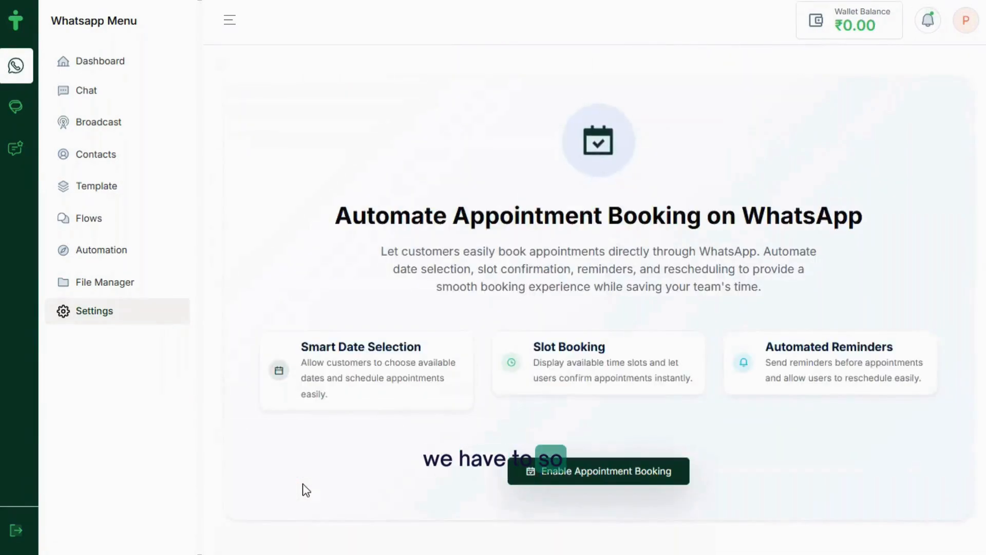
click(543, 473)
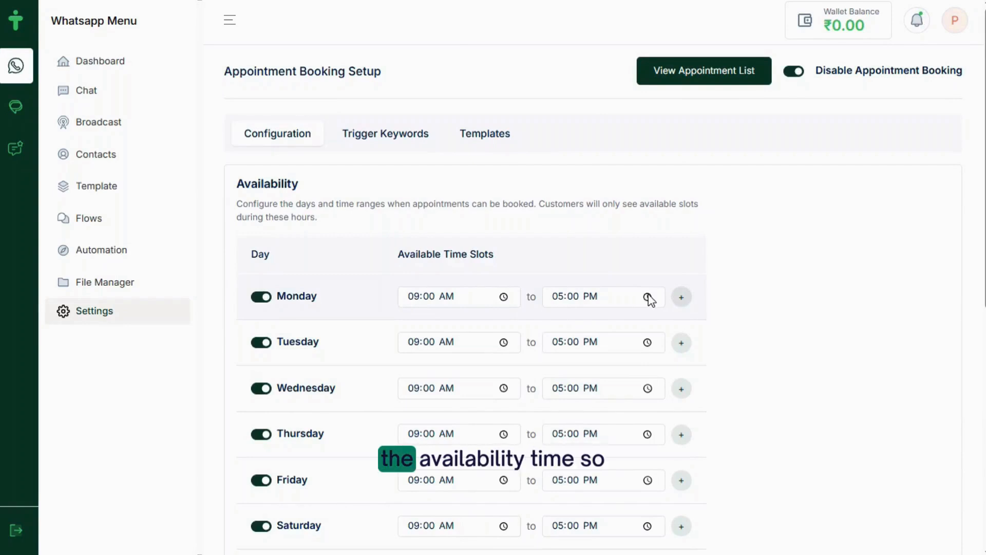
click(562, 295)
text(0630)
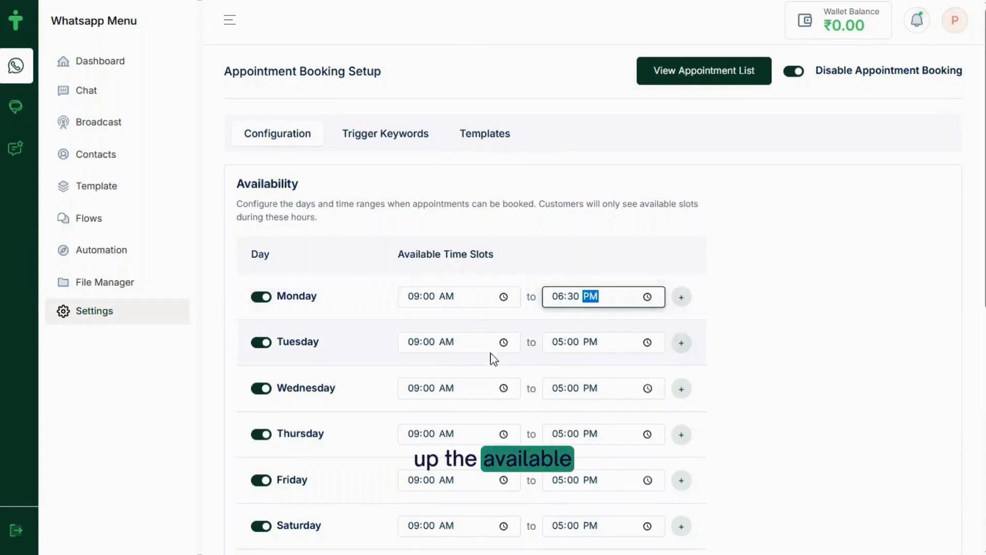
Change Tuesday through Saturday end times from 05:00 PM to 06:30 PM
click(568, 341)
key(Left)
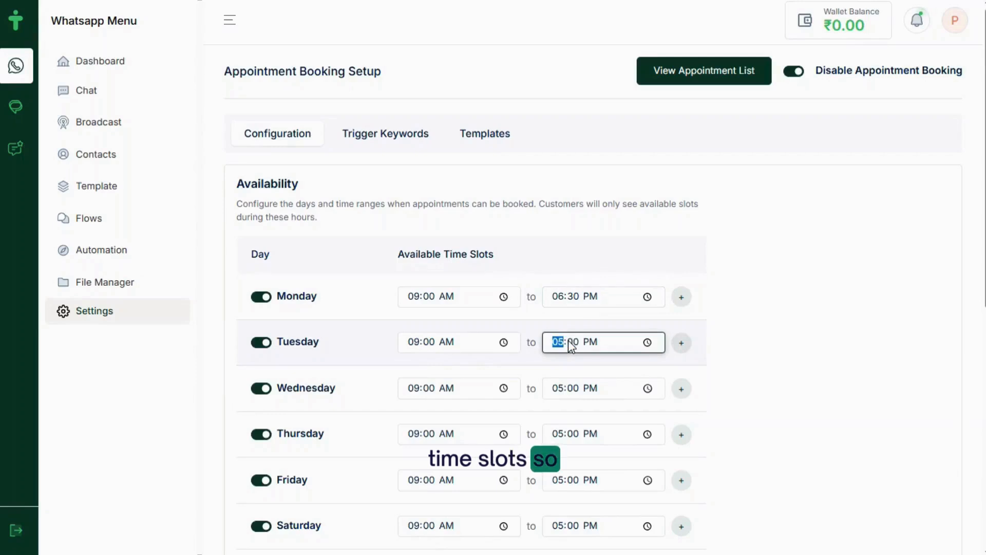
text(0630)
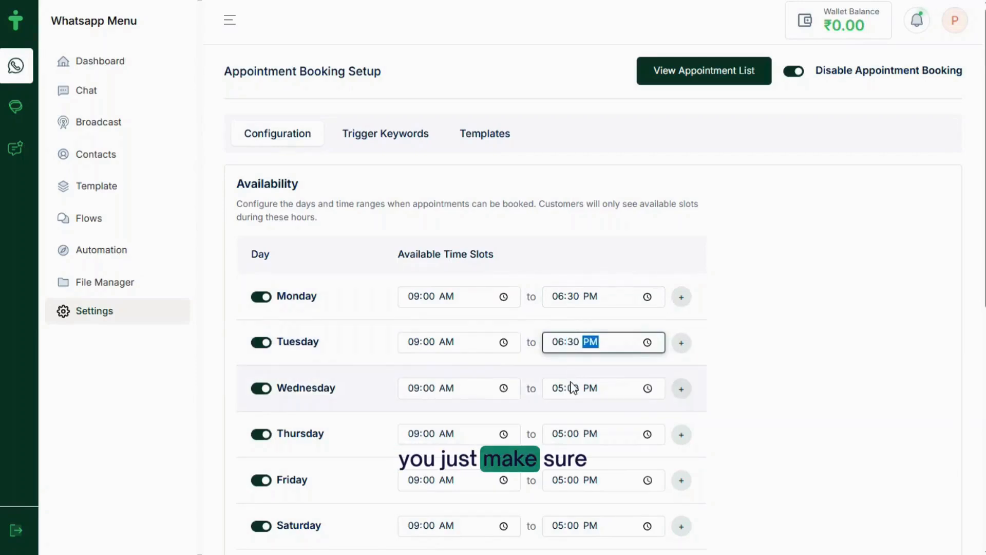
click(559, 393)
text(06:30)
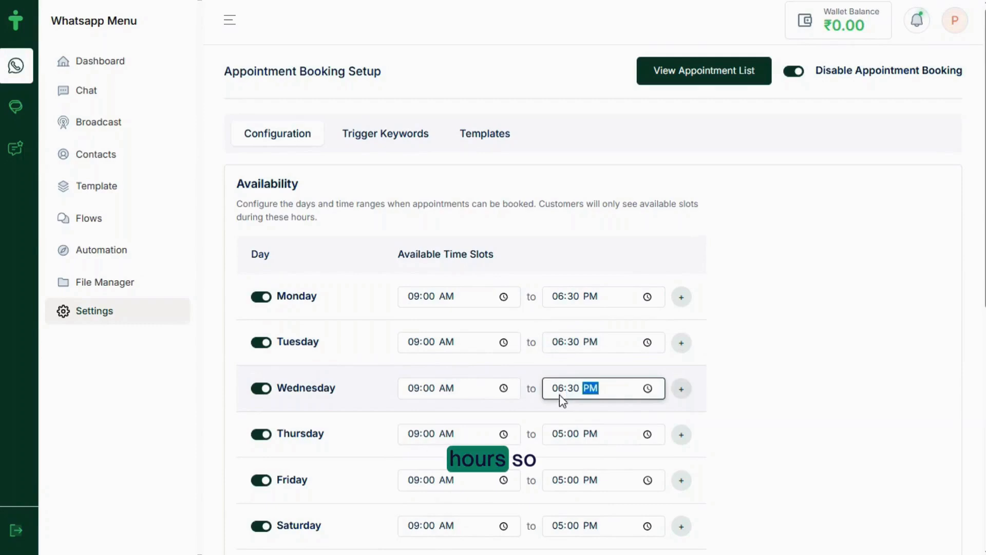
click(559, 436)
text(06:30)
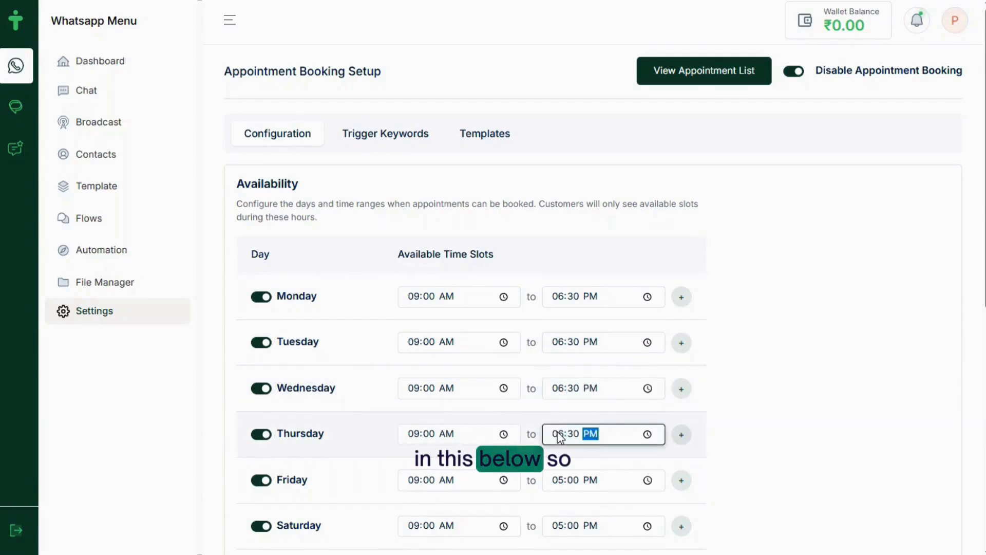
click(559, 483)
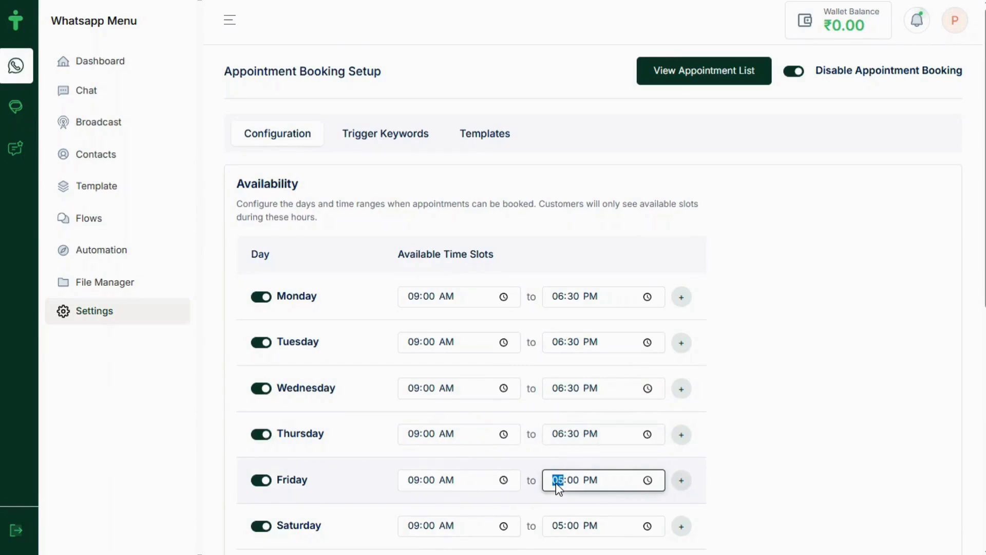
text(06:30)
click(559, 529)
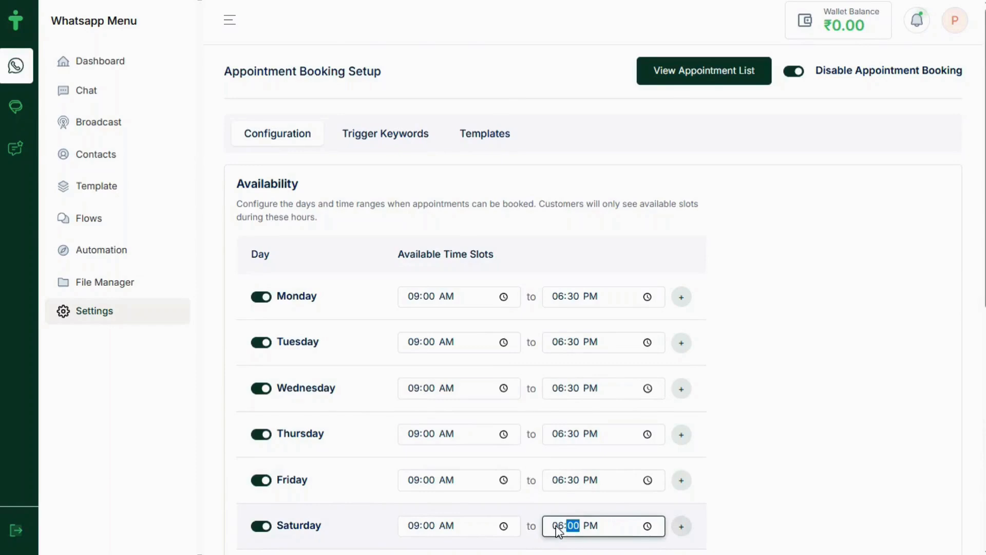
scroll(559, 532, down, 3)
End Sunday at 06:30 PM, with 30-minute appointments and a 30-minute minimum cancel time
click(559, 396)
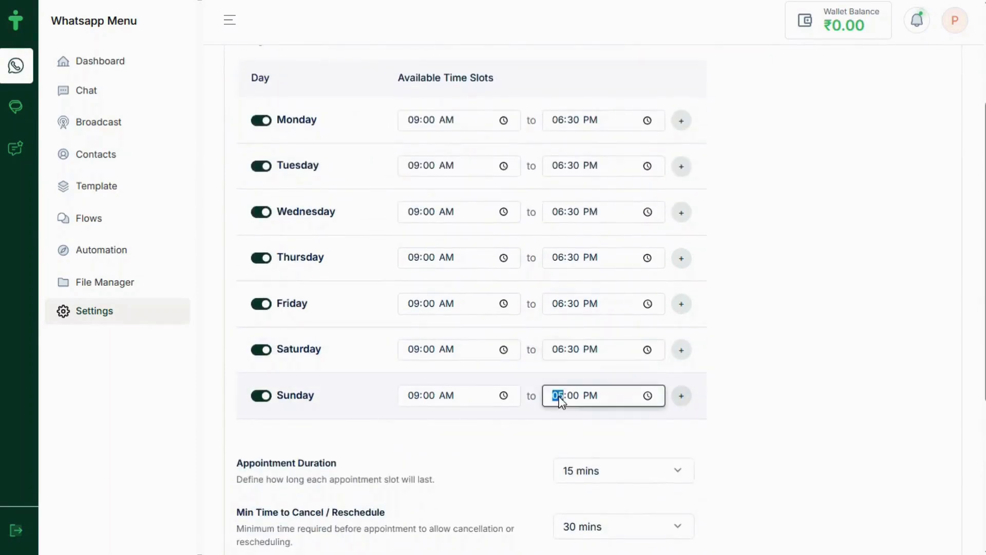
scroll(511, 457, down, 5)
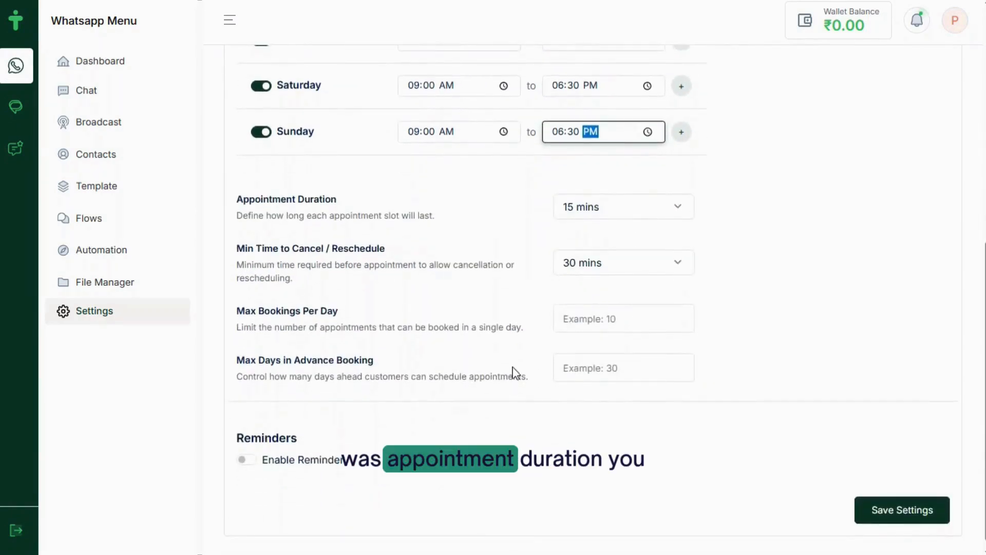
click(645, 211)
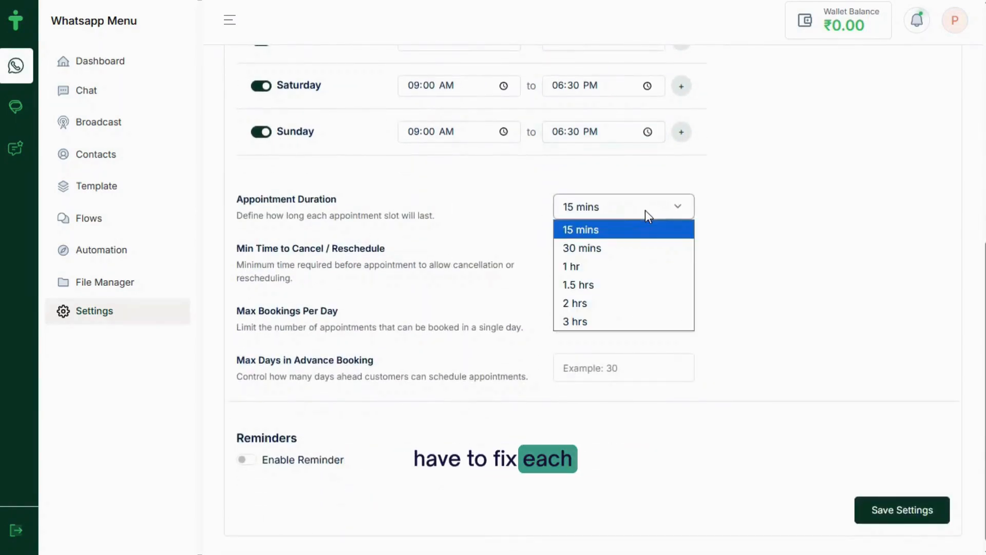
click(611, 249)
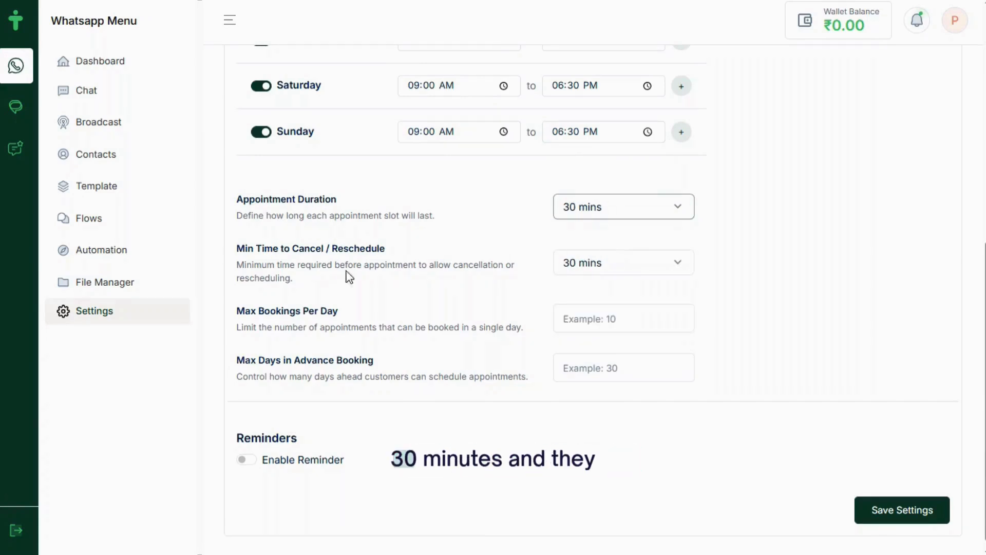
click(615, 269)
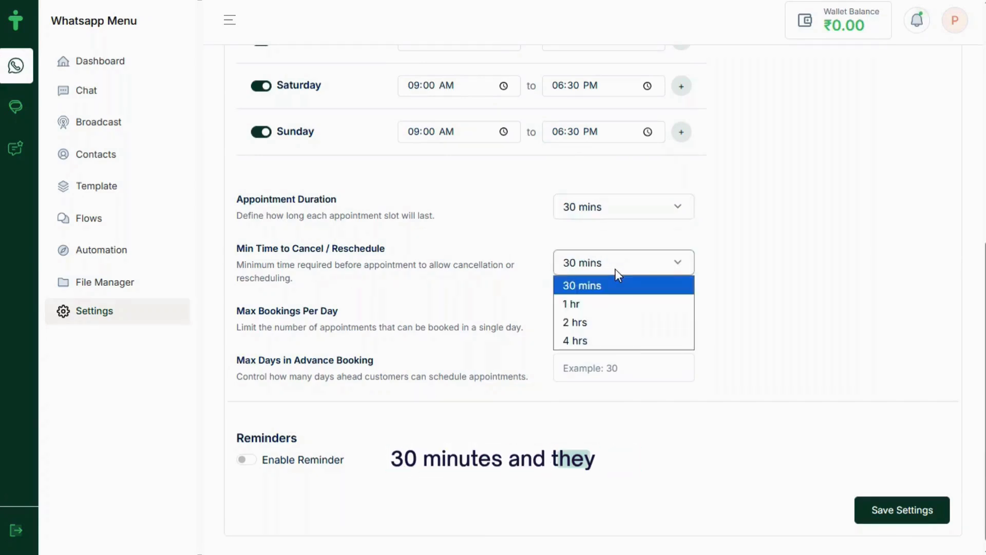
click(471, 295)
Allow 10 bookings per day and 20 days' advance booking, and enable reminders
click(586, 318)
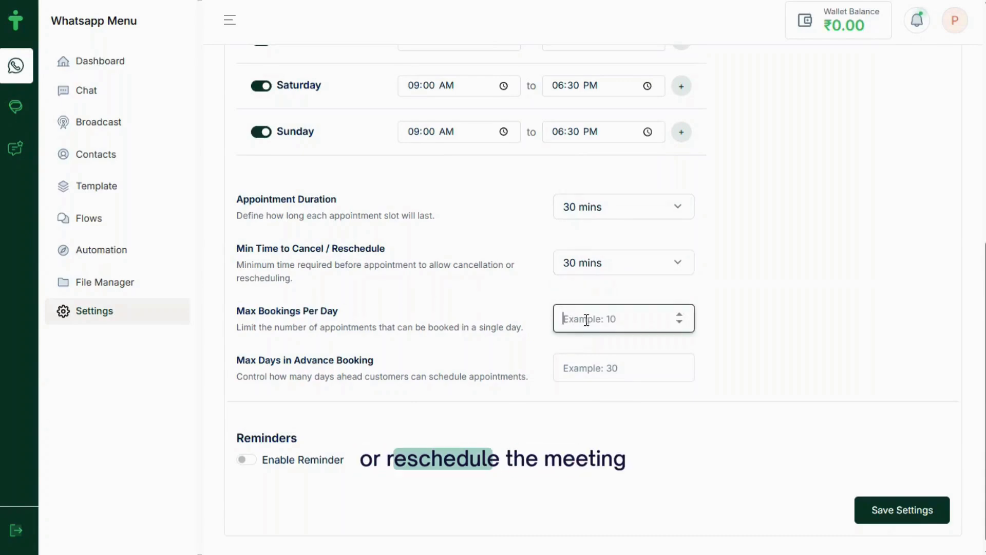
text(10)
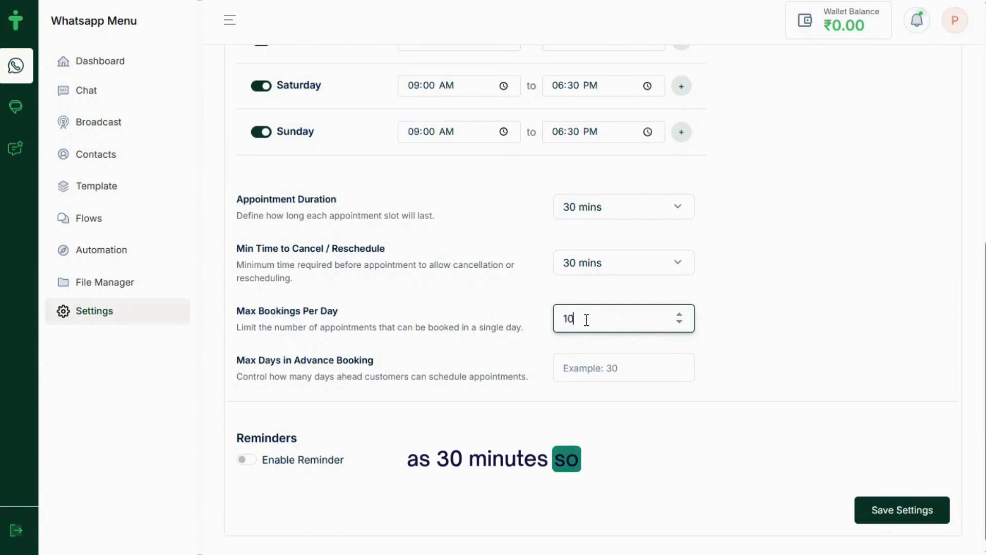
click(586, 369)
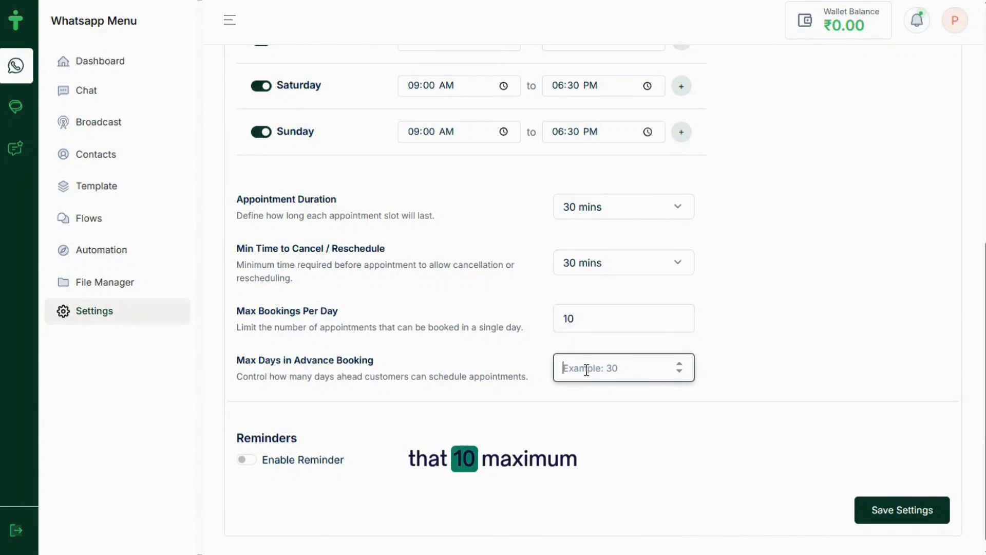
text(20)
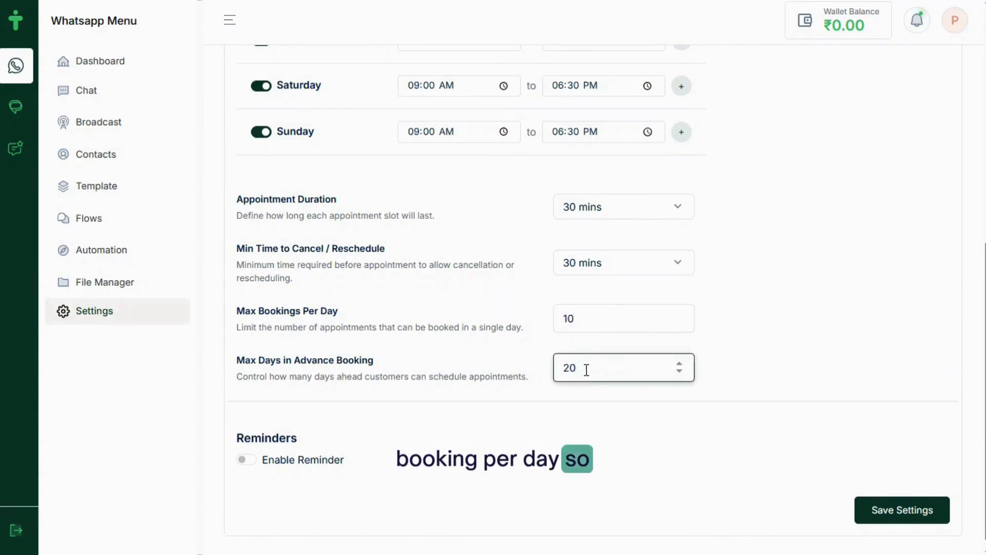
click(250, 459)
Send reminders to Customer + Admin and enter the admin's mobile number
scroll(511, 475, down, 2)
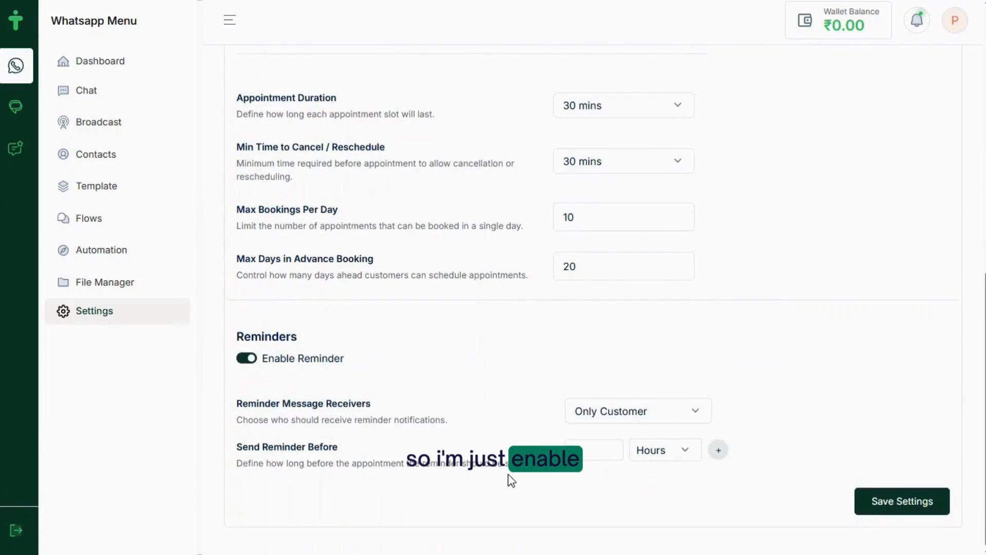
click(657, 412)
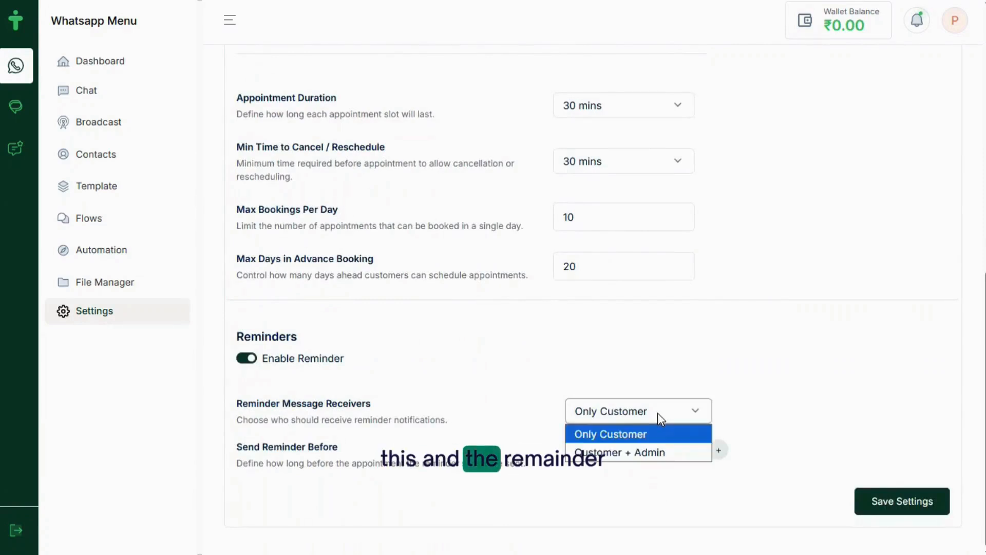
click(623, 451)
click(651, 453)
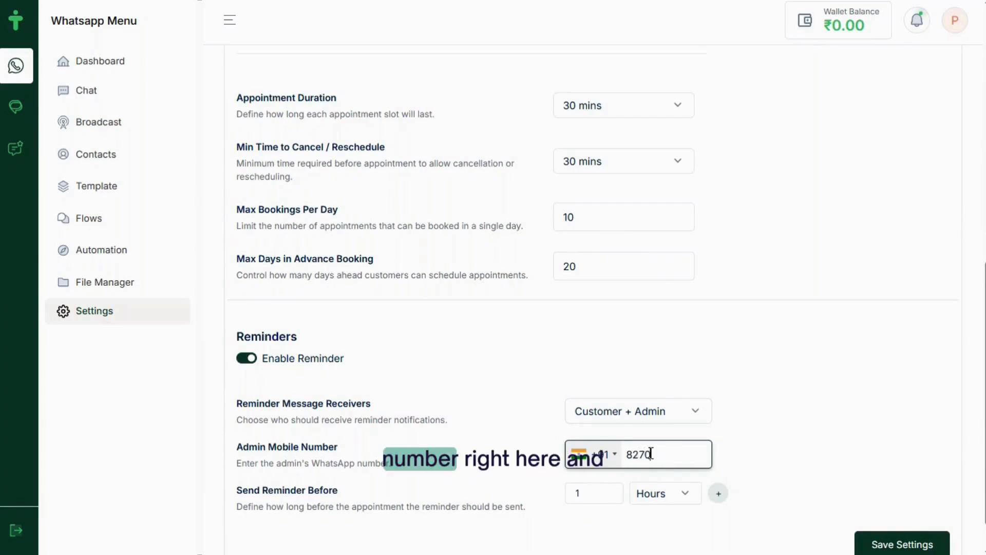
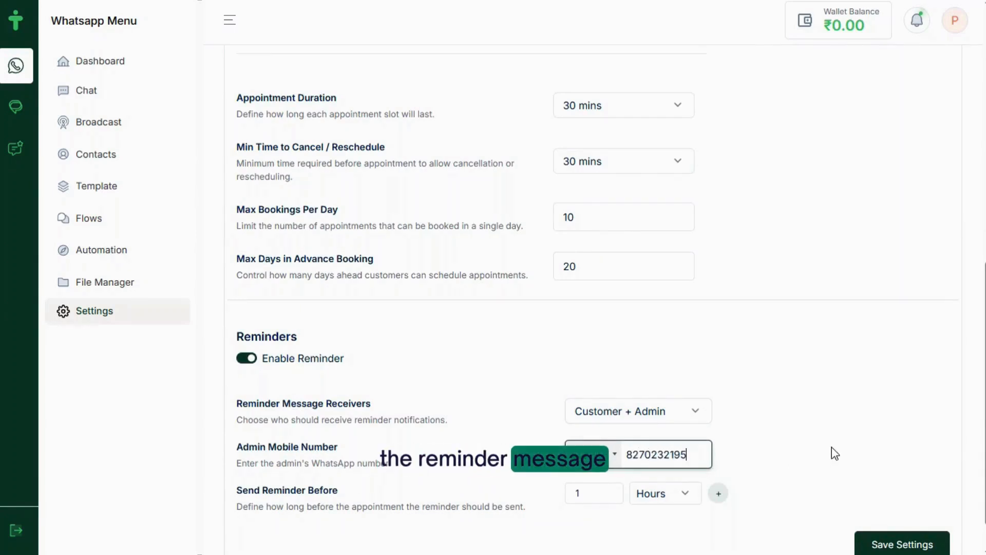
Keep the reminder lead time at 1 hour and save the appointment settings
scroll(834, 453, down, 1)
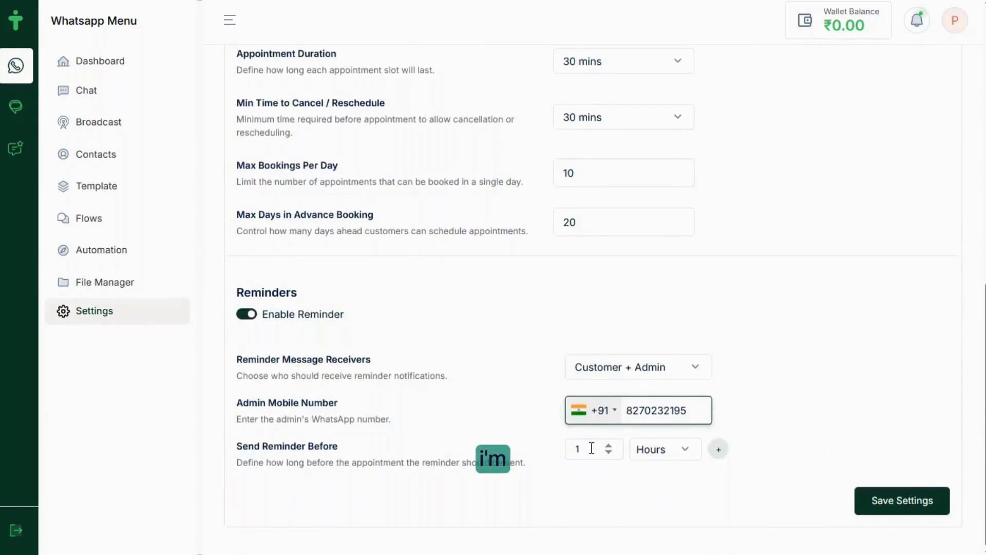
click(686, 451)
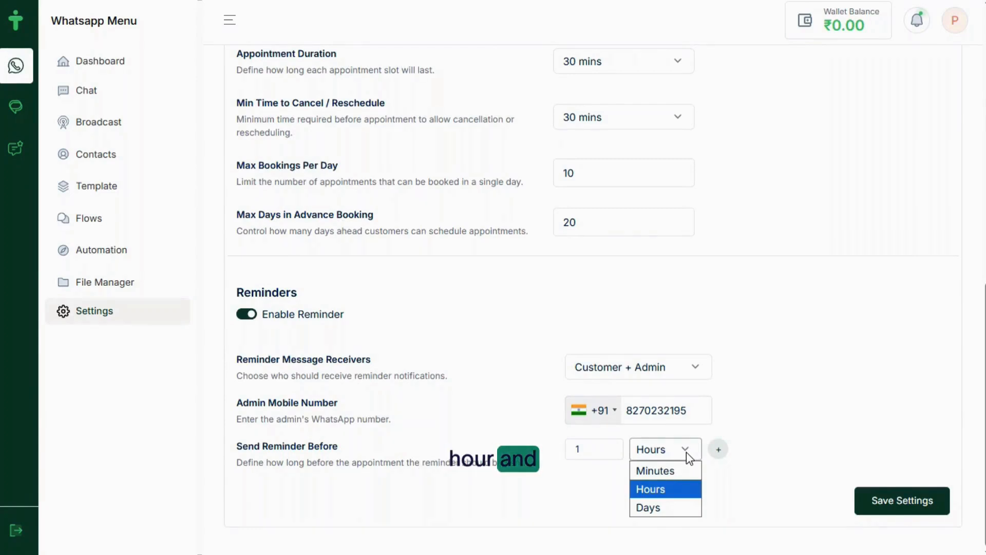
click(758, 437)
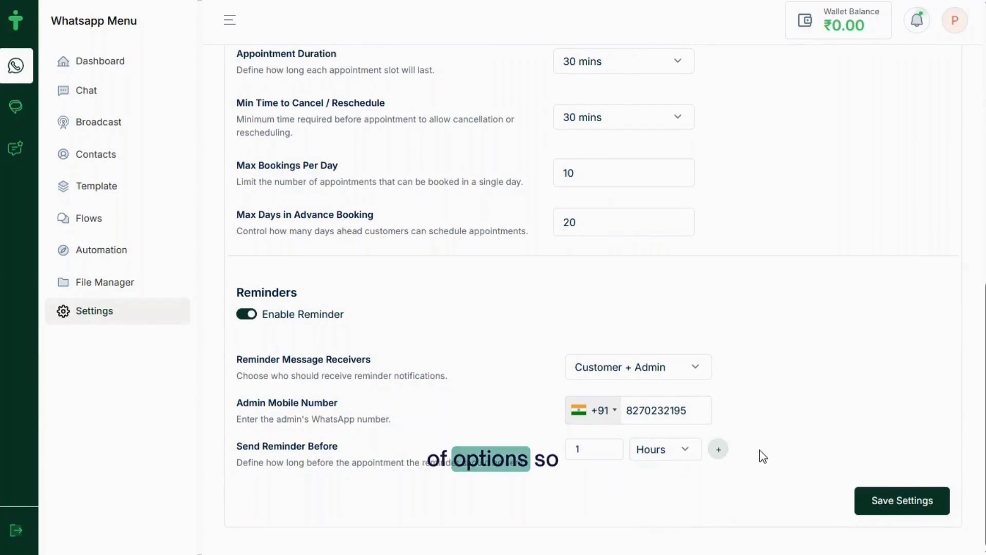
scroll(766, 348, up, 10)
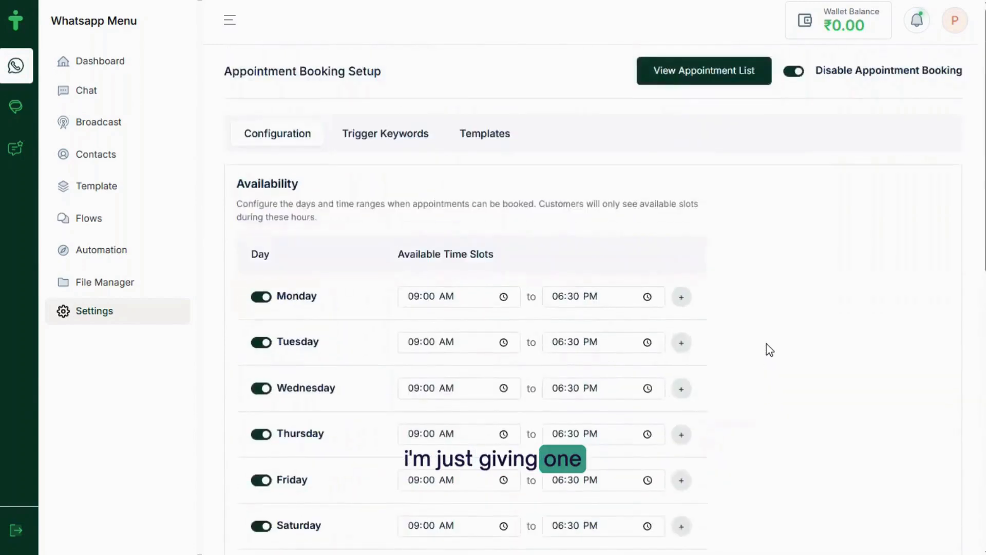
scroll(769, 349, down, 10)
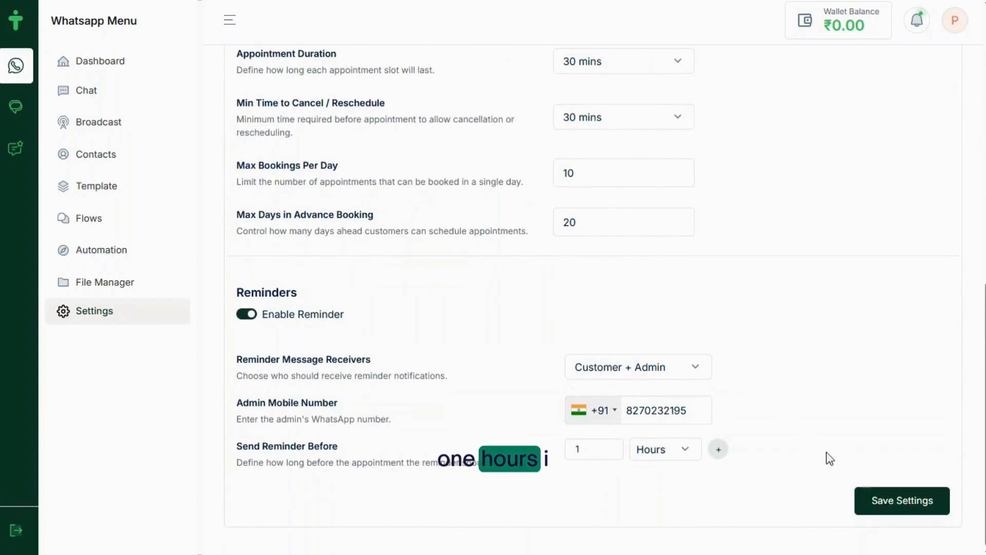
click(888, 502)
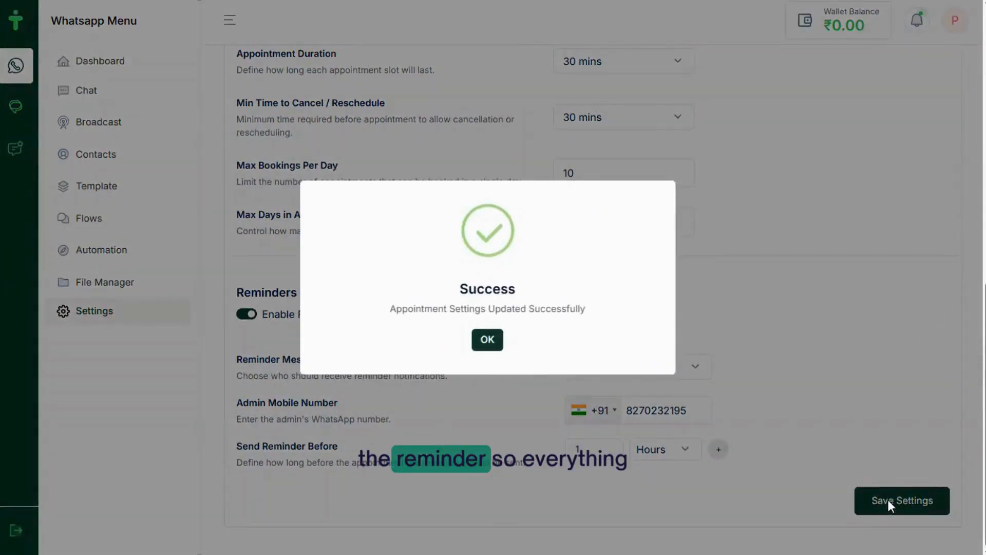
click(490, 343)
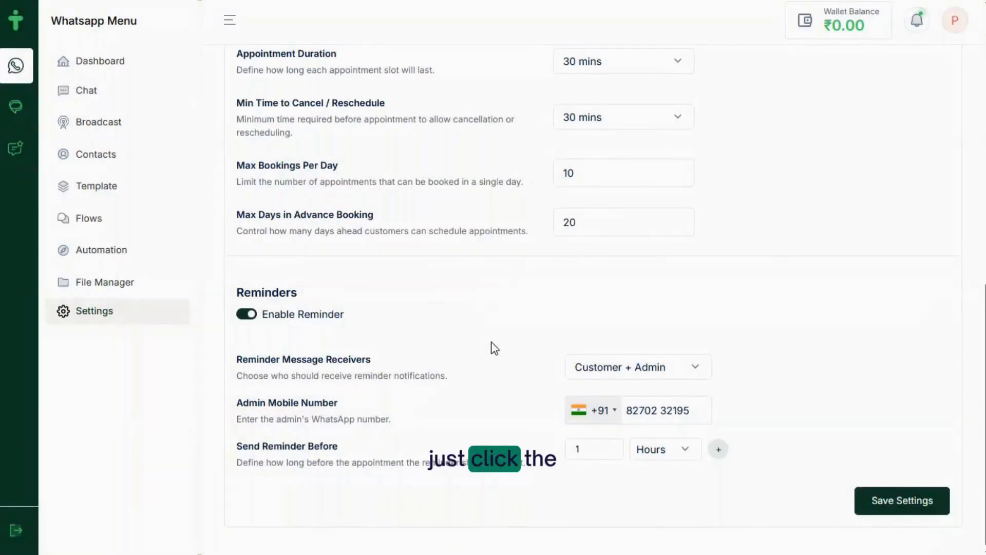
scroll(785, 255, up, 10)
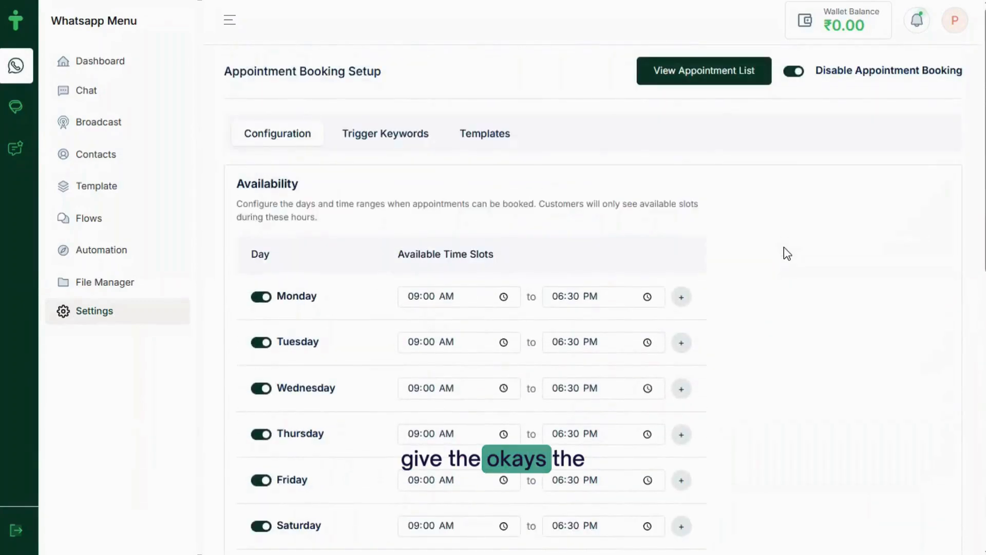
Add 'Appointment' and 'Book Appointment' as trigger keywords and save the settings
click(400, 137)
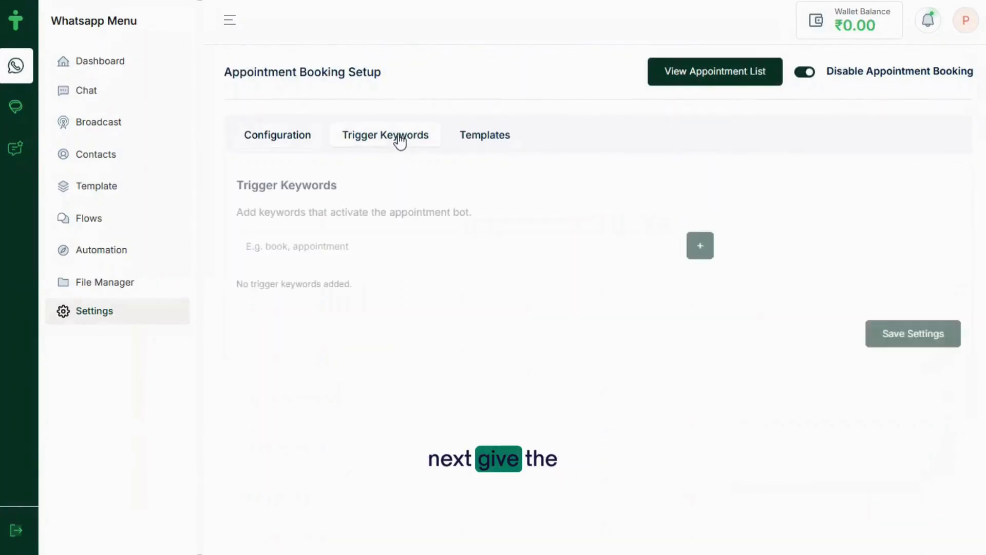
click(290, 246)
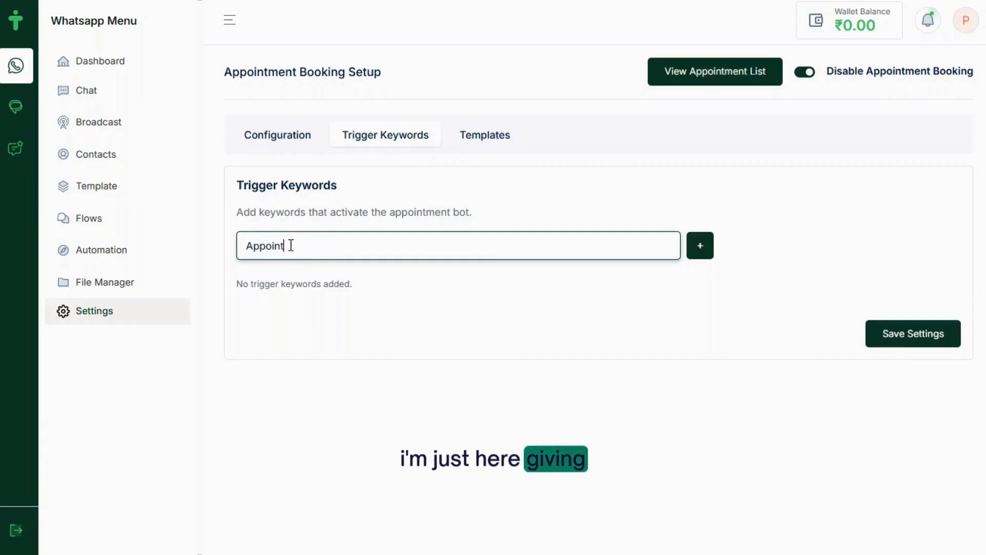
text(Appointment)
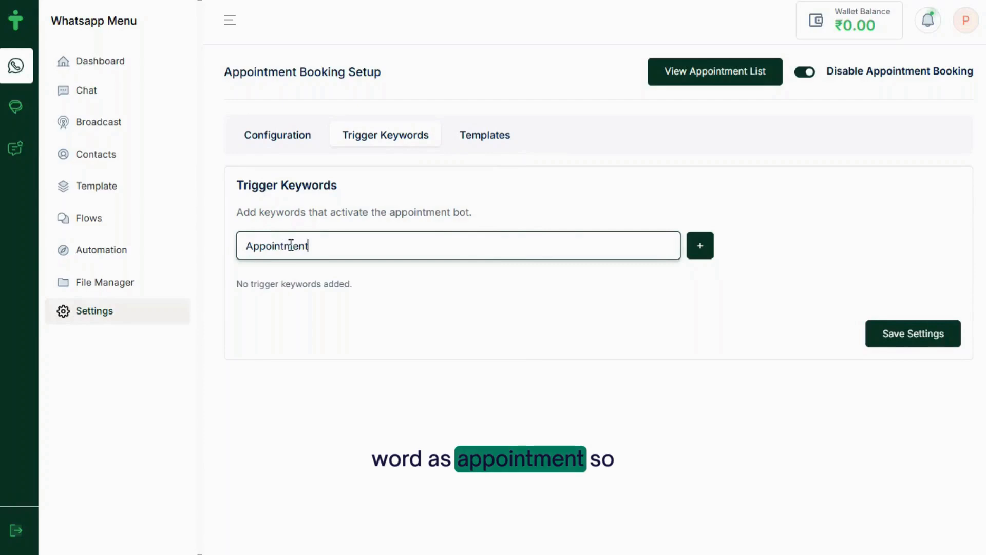
click(700, 246)
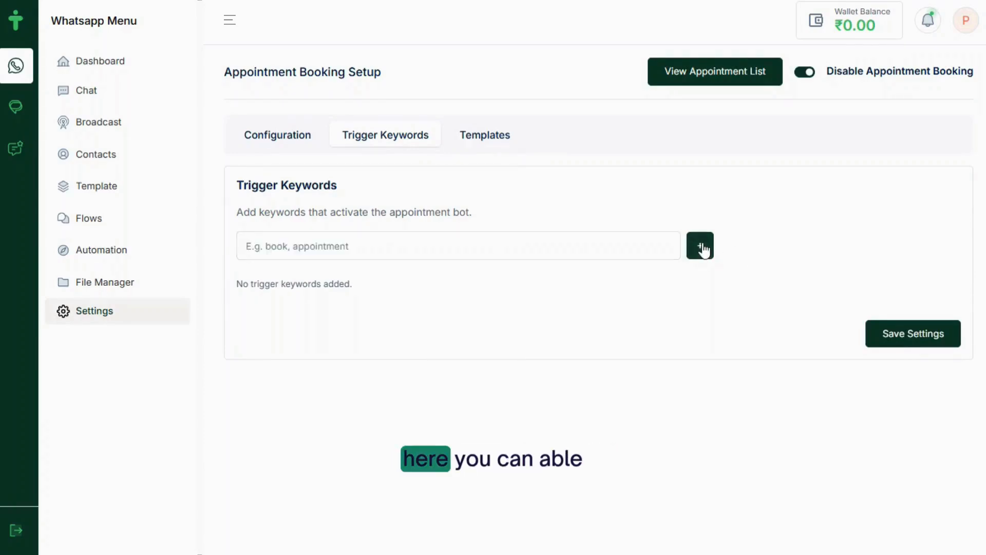
click(389, 252)
text(B)
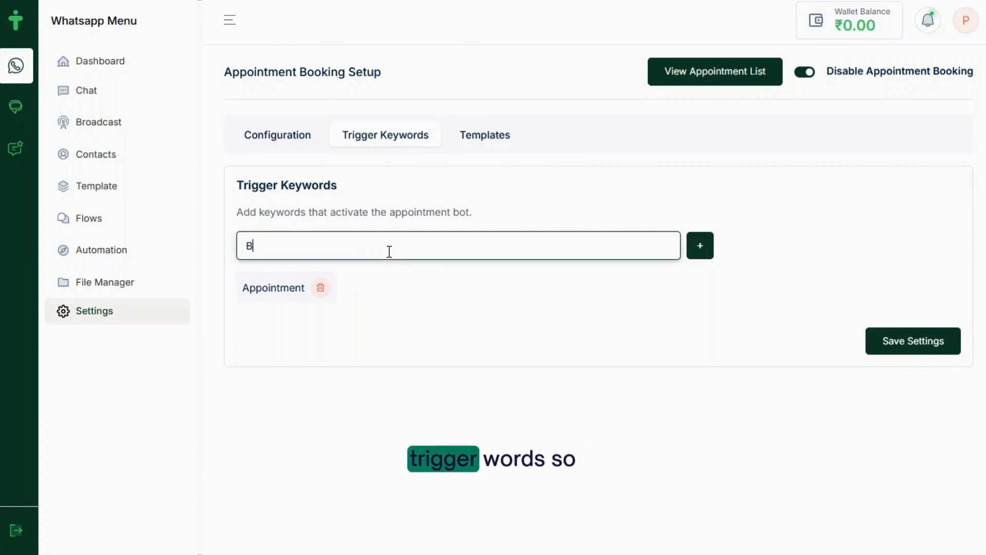
text(ook Appoint)
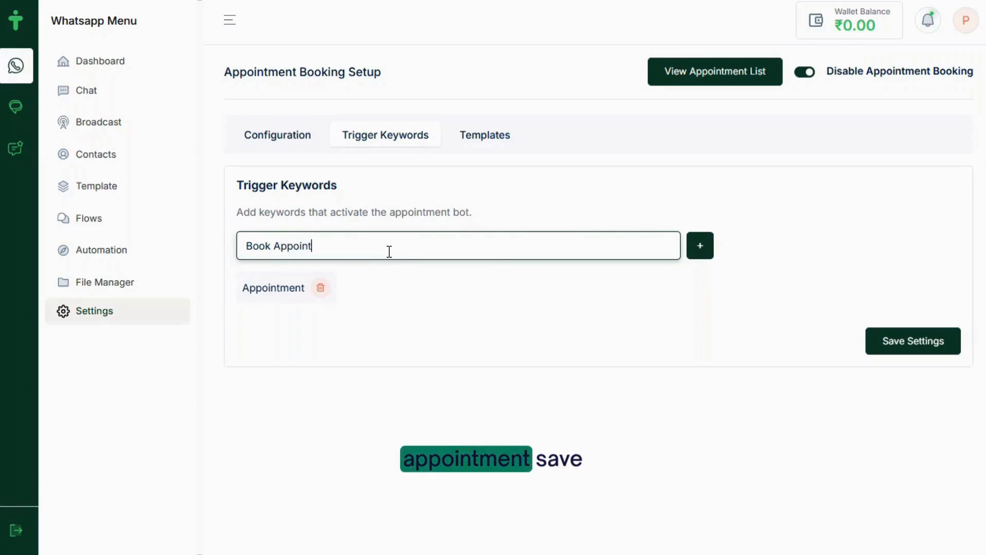
text(ment)
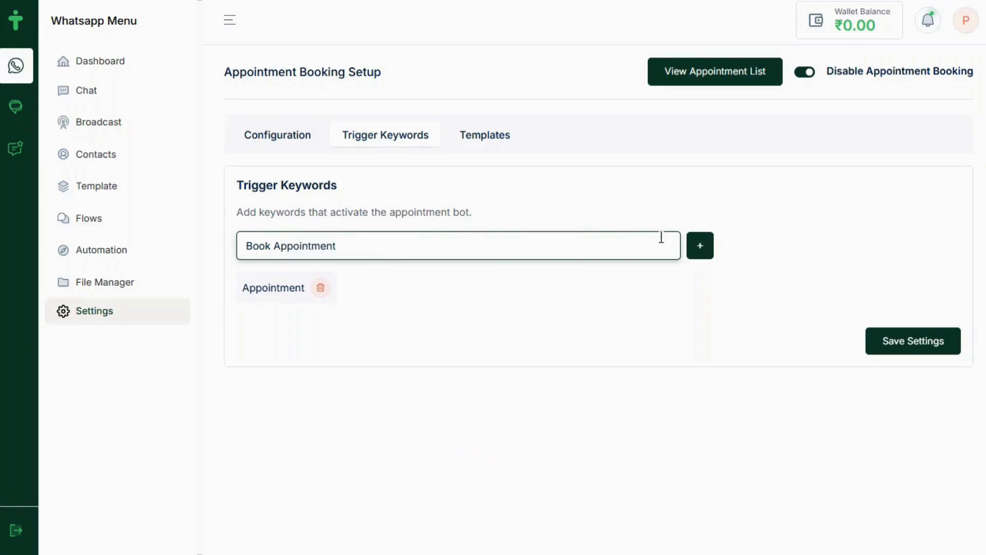
click(699, 249)
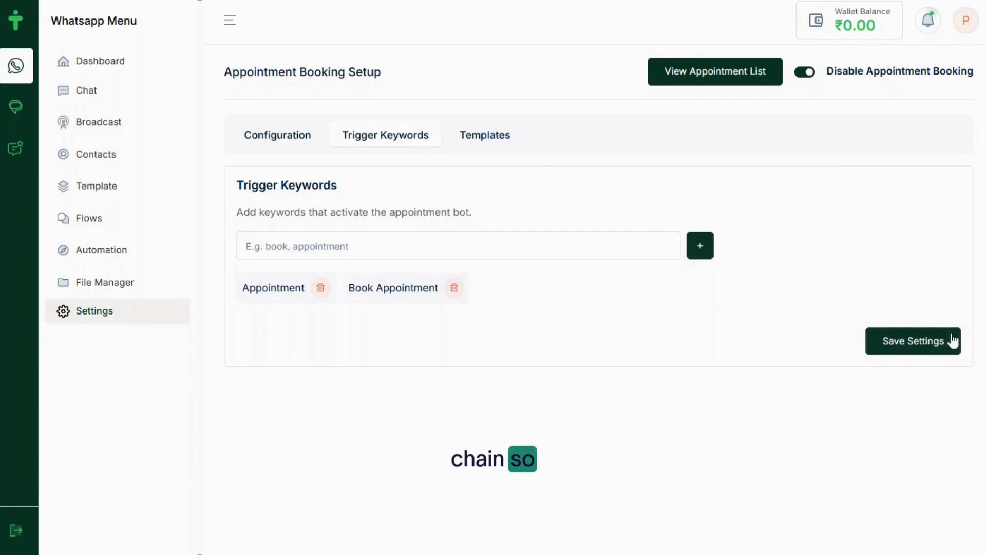
click(919, 343)
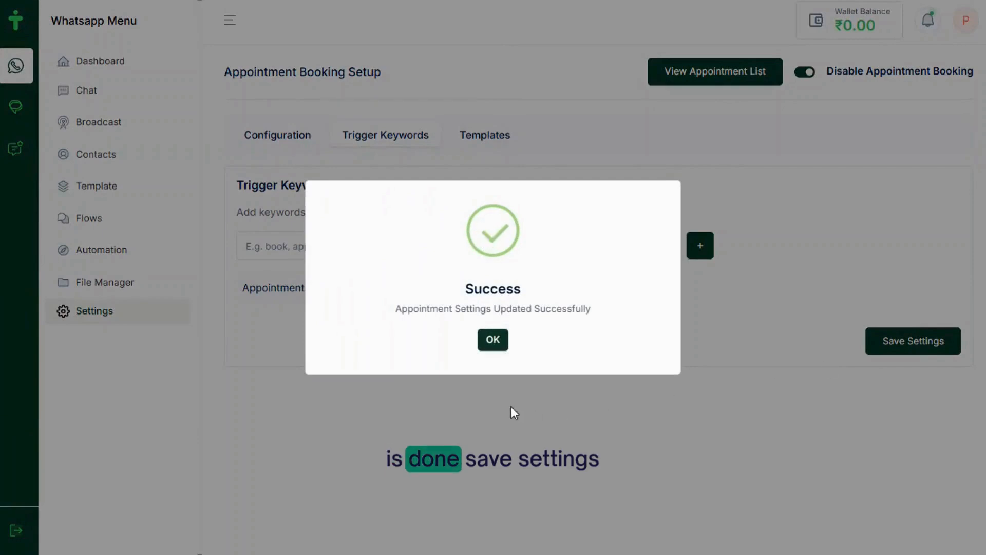
click(493, 341)
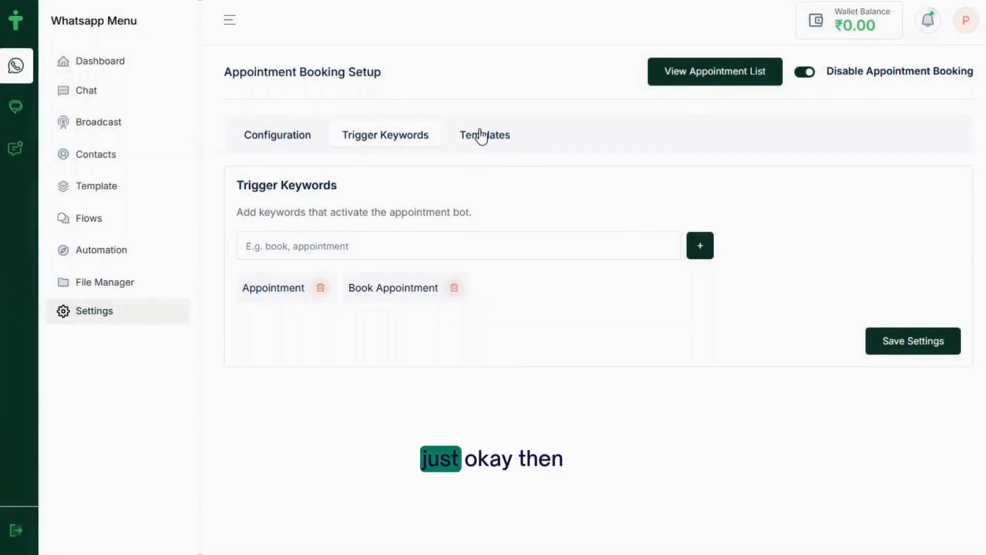
Re-save the Welcome Template, look through the message templates, and go back to Configuration
click(492, 143)
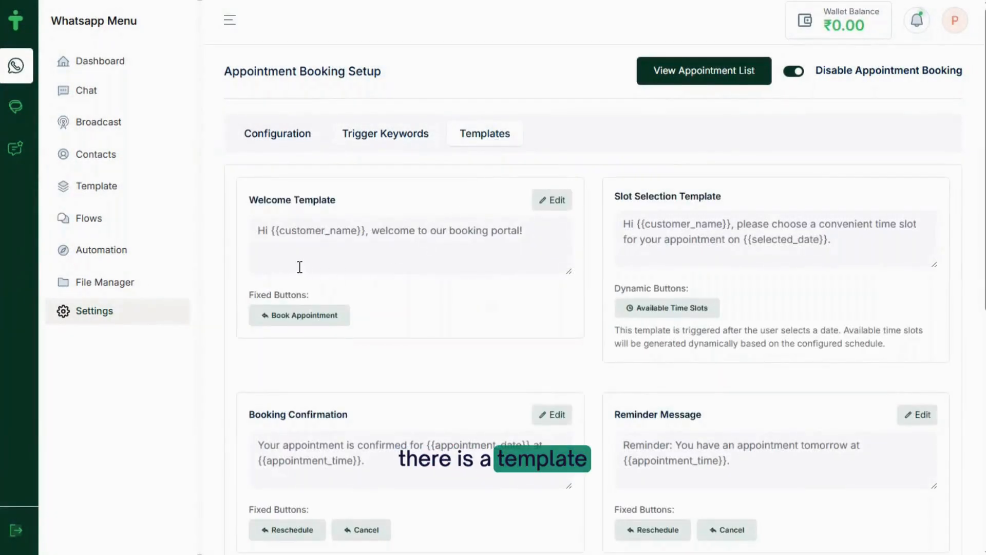
click(559, 200)
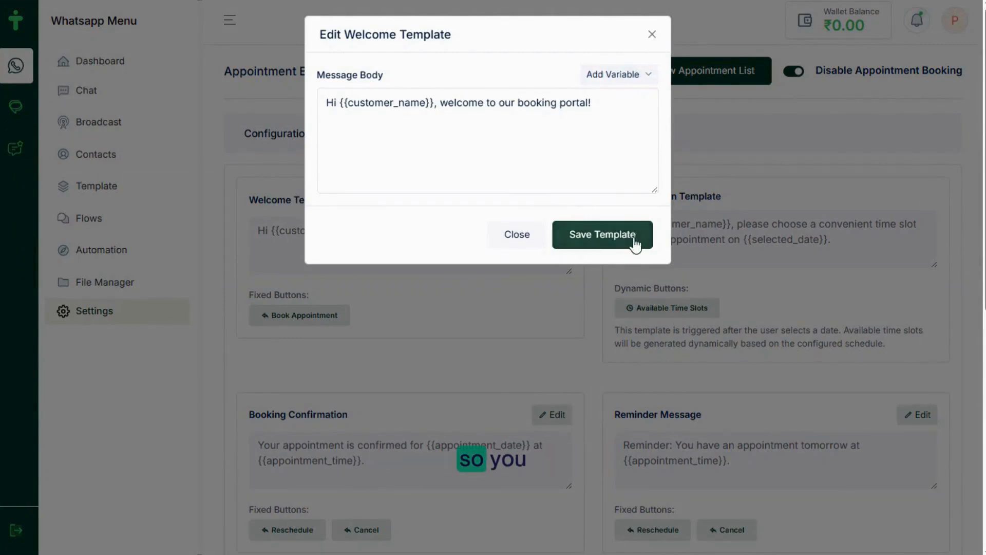
click(602, 242)
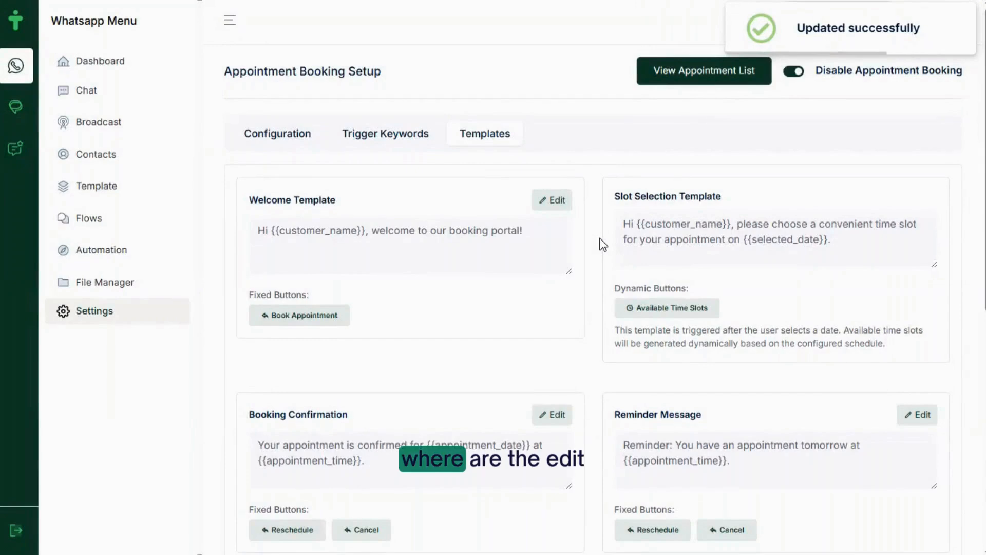
scroll(525, 377, down, 8)
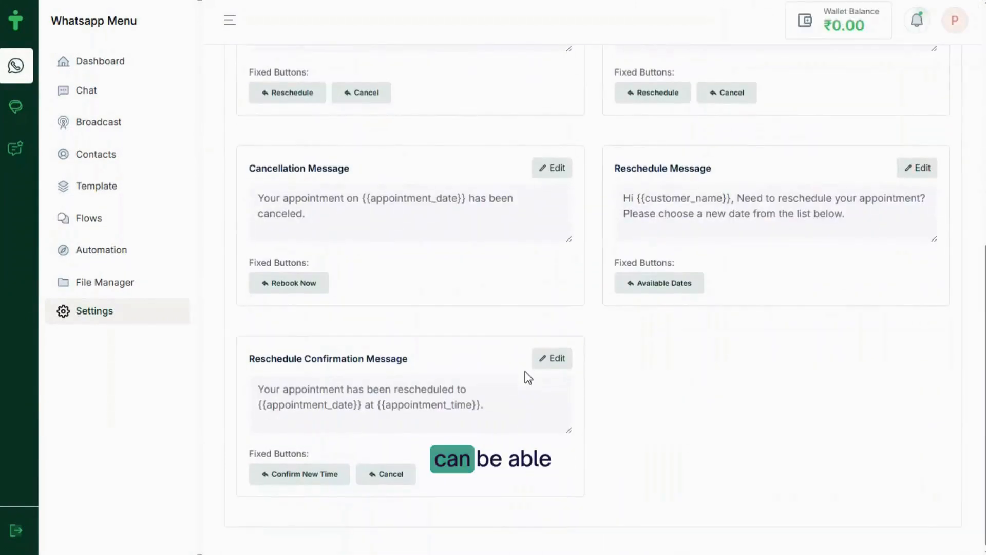
scroll(525, 376, up, 8)
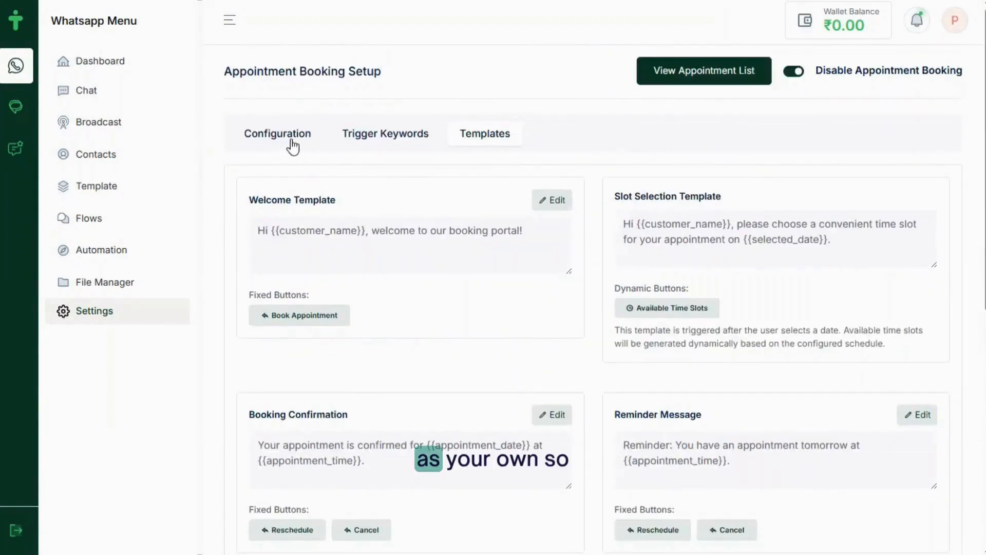
click(276, 134)
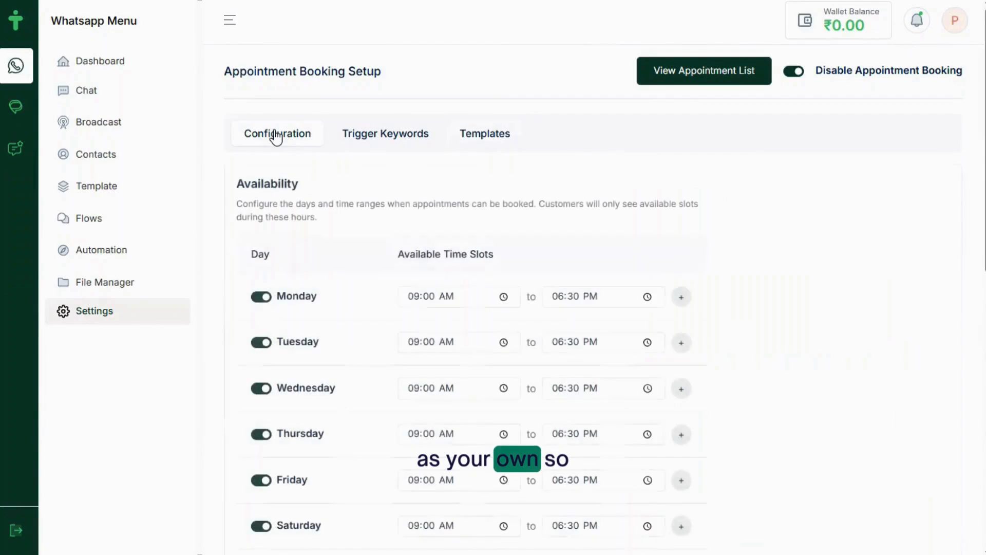
click(673, 74)
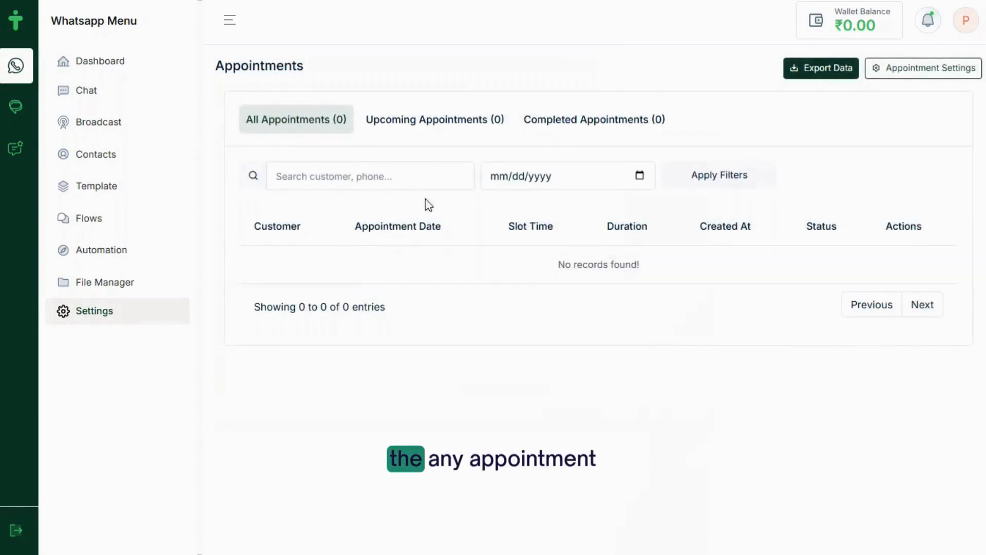
click(445, 131)
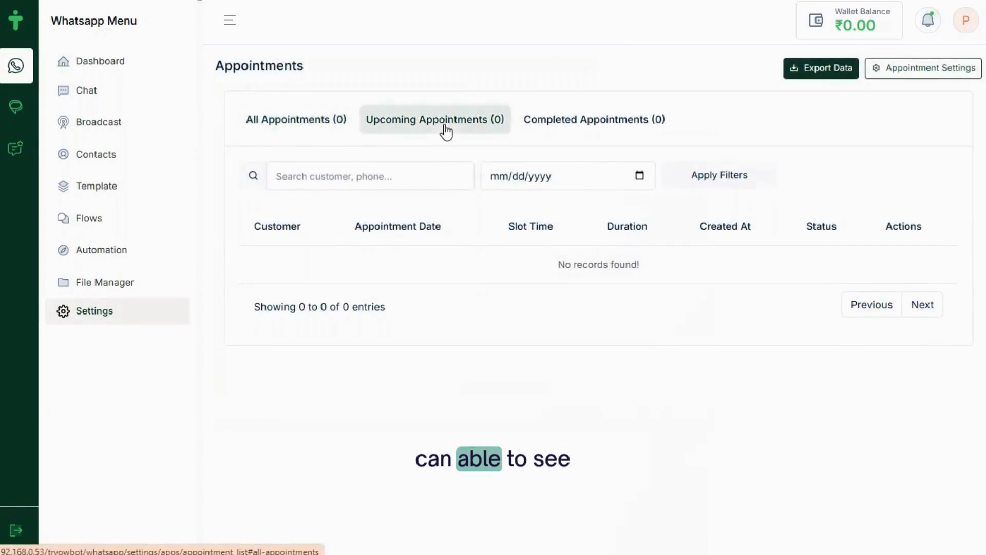
click(577, 130)
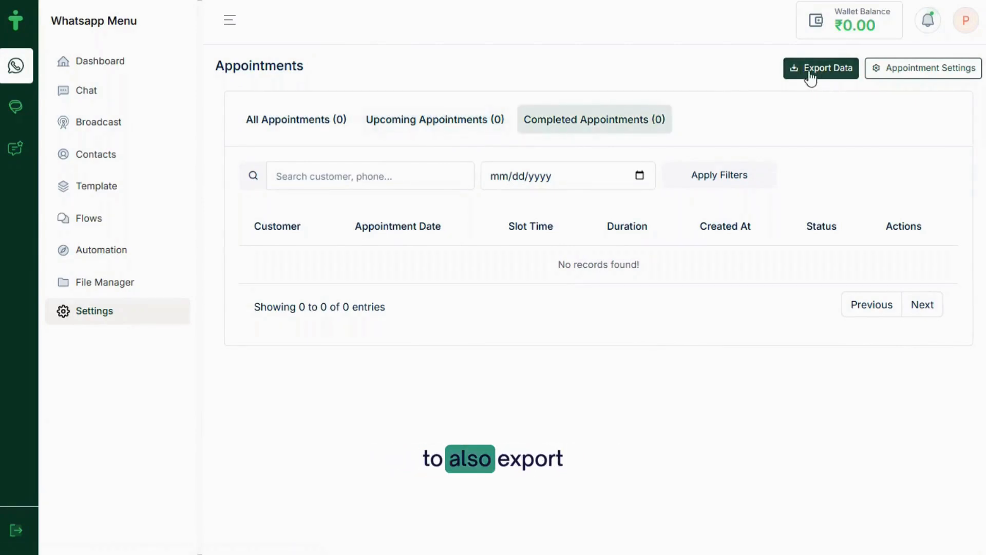
click(912, 73)
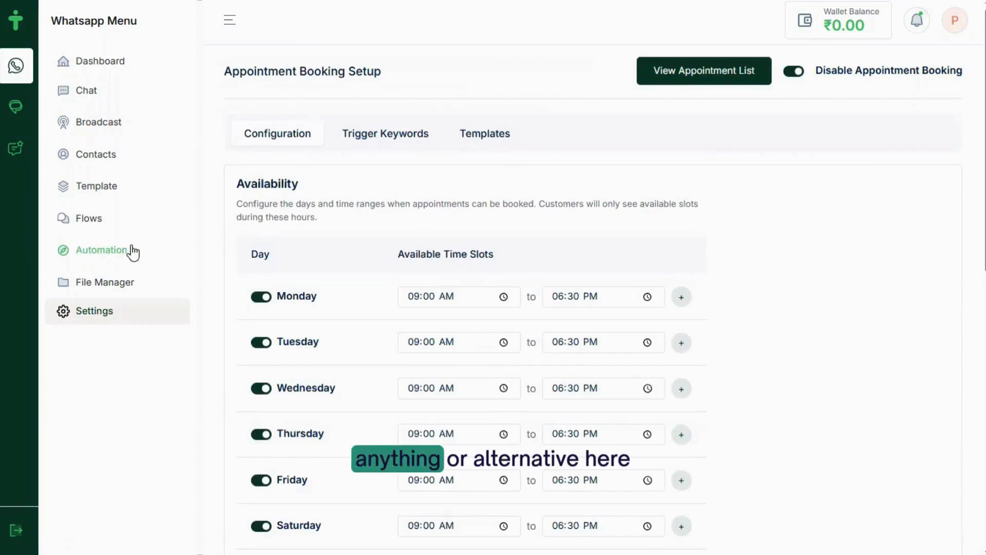
Open the AI Agent configuration from the Settings overview
click(118, 318)
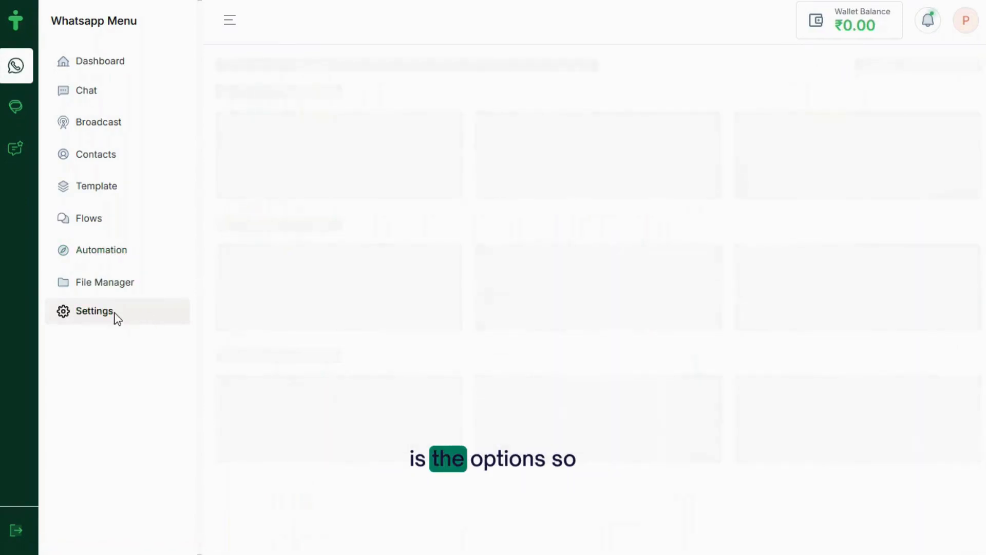
scroll(691, 486, down, 4)
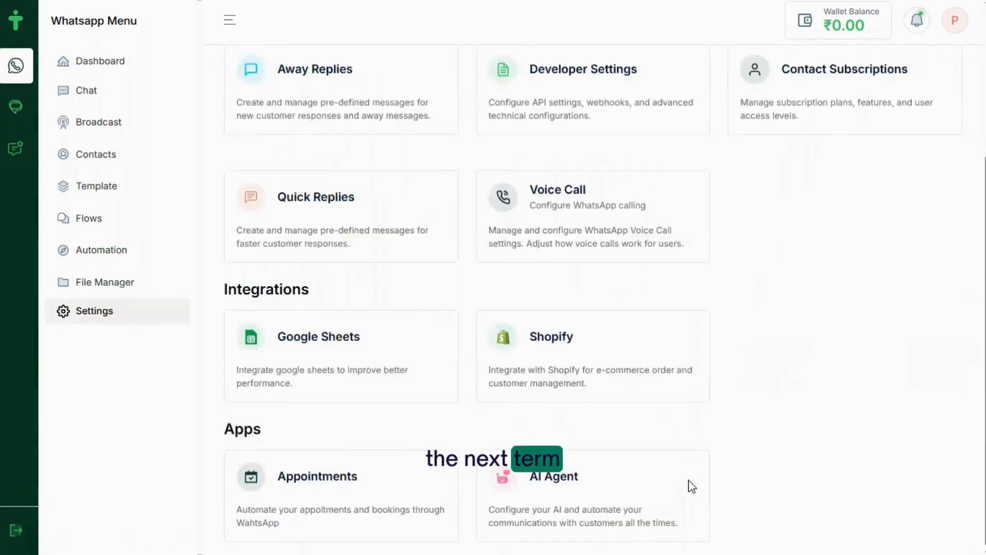
click(599, 504)
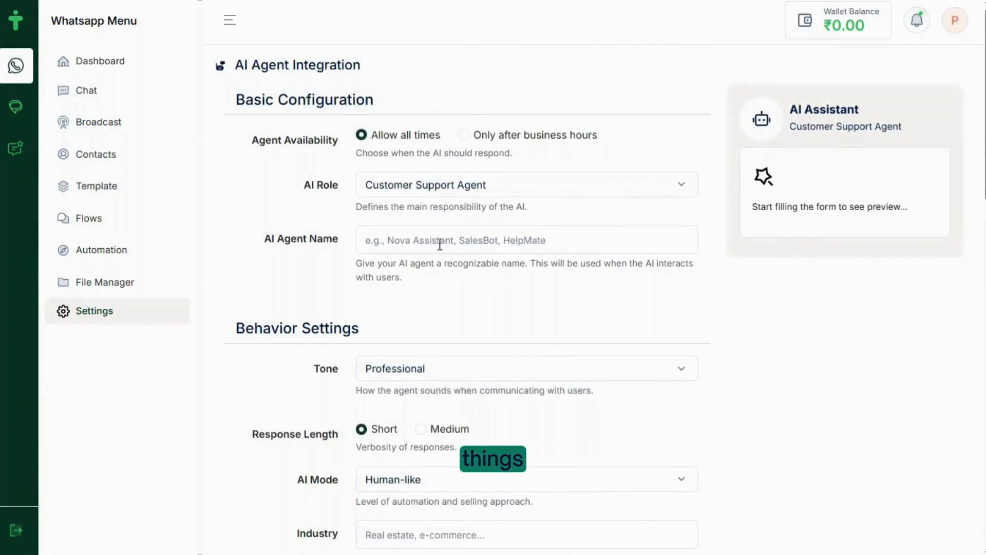
Name the agent 'Eronia' from the notes, then select the 'IT and IT-Enabled Services' industry line
key(alt+Tab)
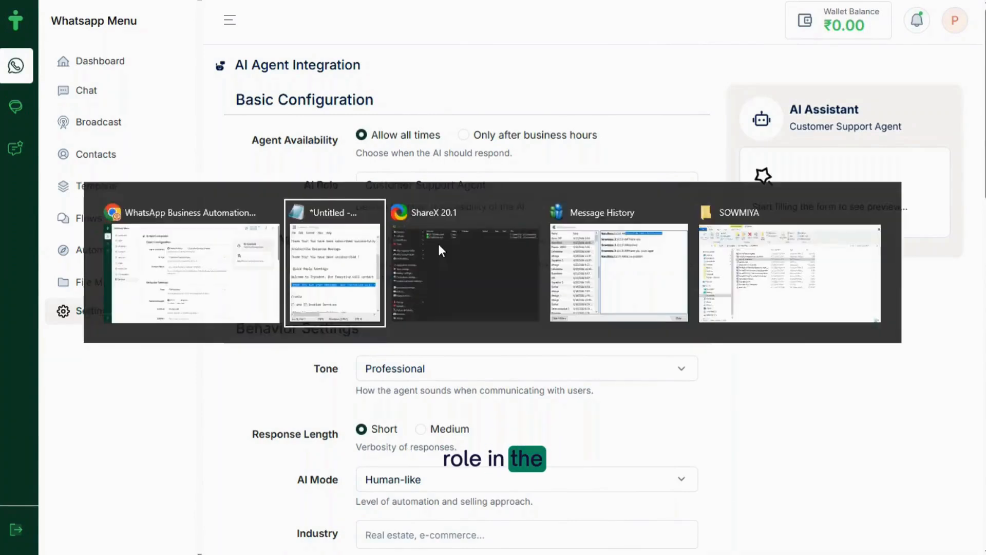
drag(500, 383, 441, 383)
key(ctrl+c)
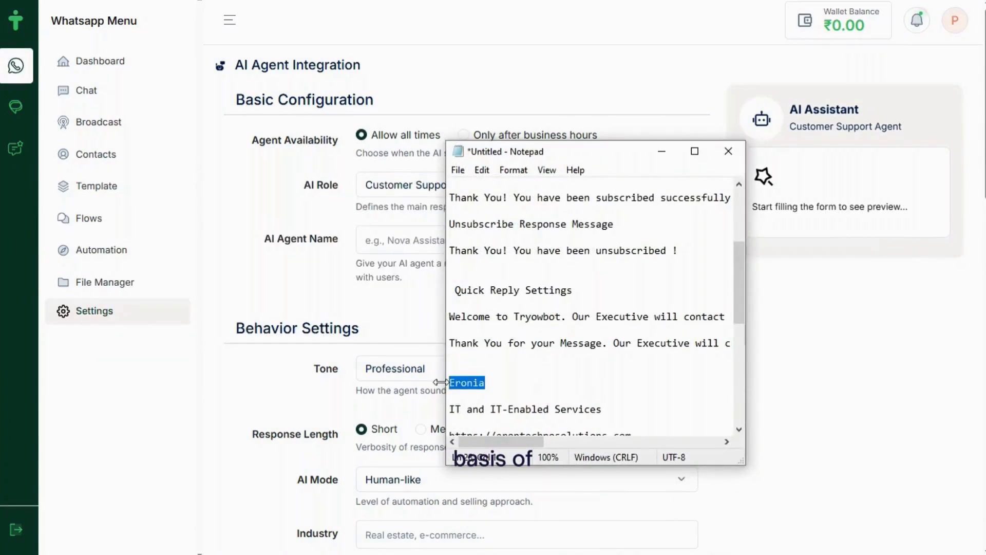
click(379, 246)
key(ctrl+v)
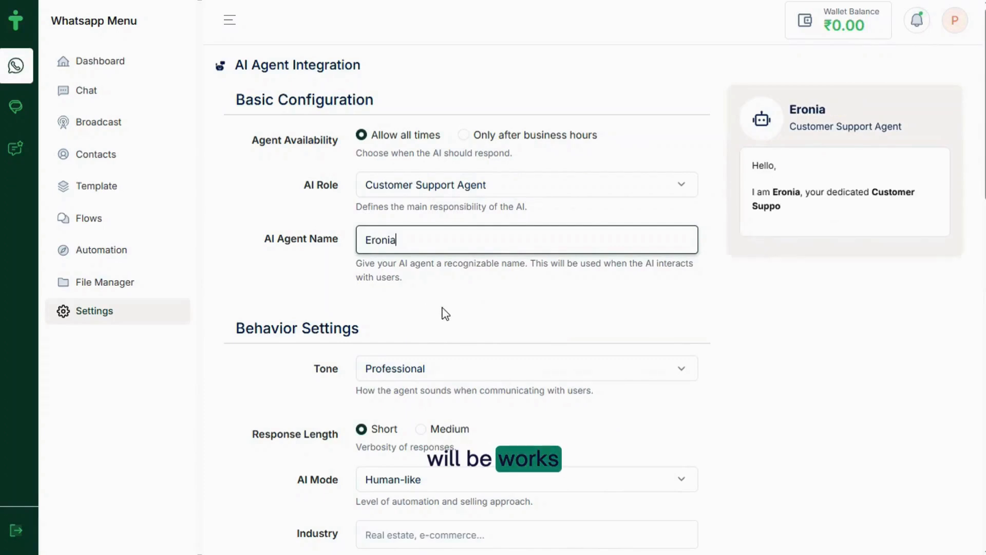
scroll(445, 313, down, 2)
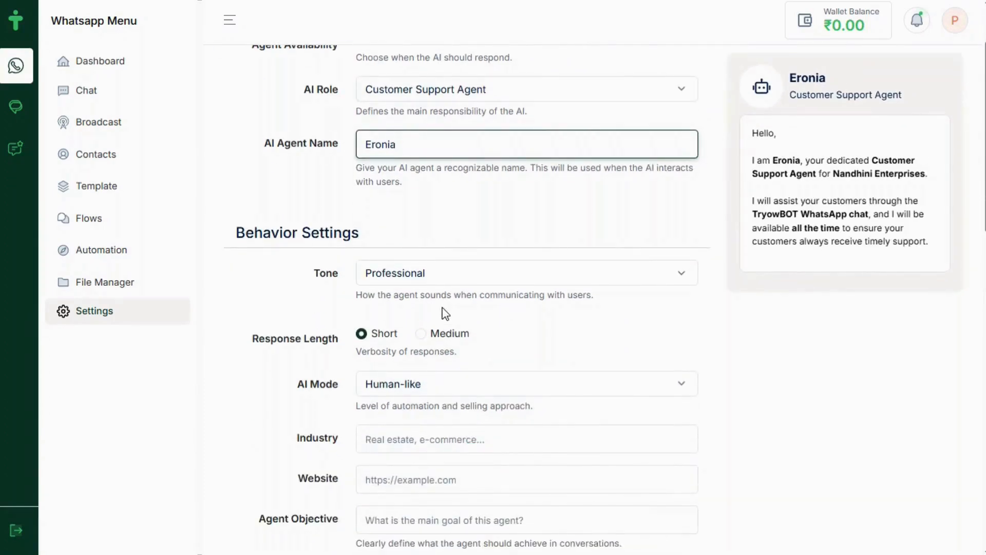
scroll(445, 313, down, 1)
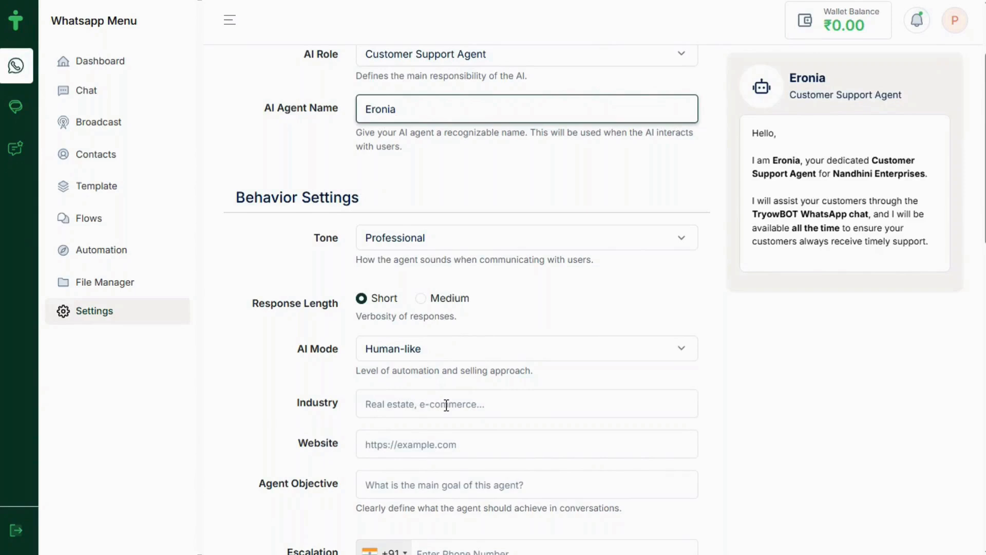
key(alt+Tab)
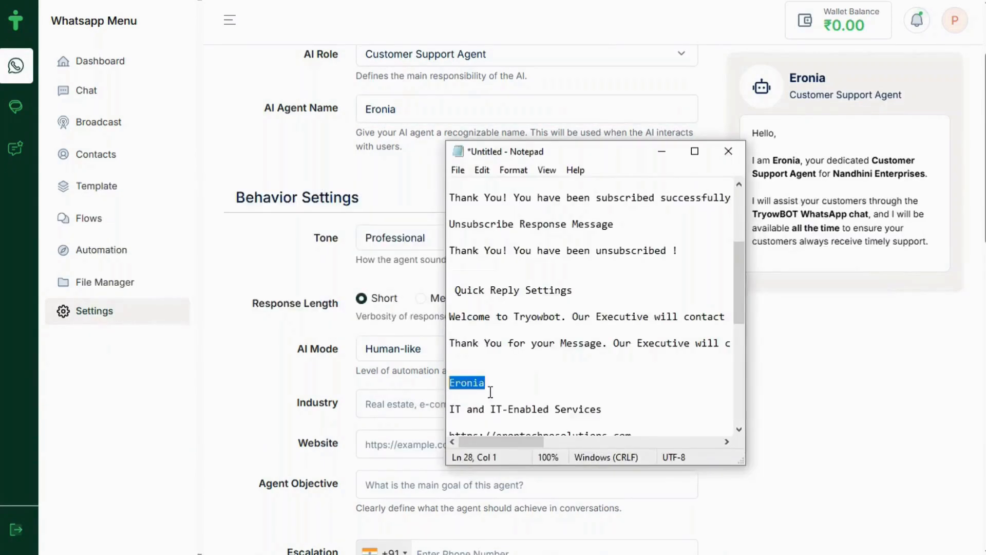
drag(610, 409, 448, 411)
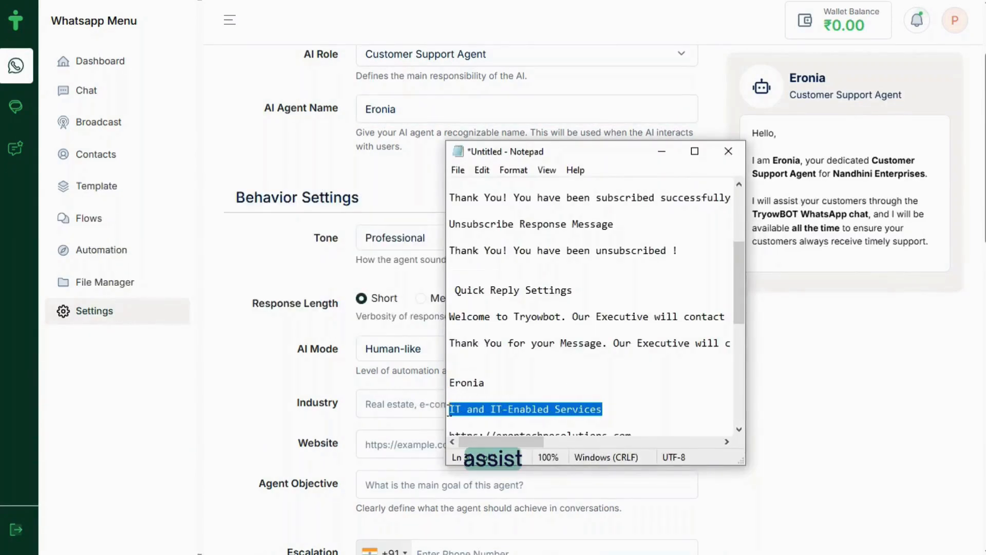
Set the agent's Industry to 'IT and IT-Enabled Services'
key(ctrl+c)
key(alt+Tab)
click(379, 404)
key(ctrl+v)
scroll(472, 432, down, 2)
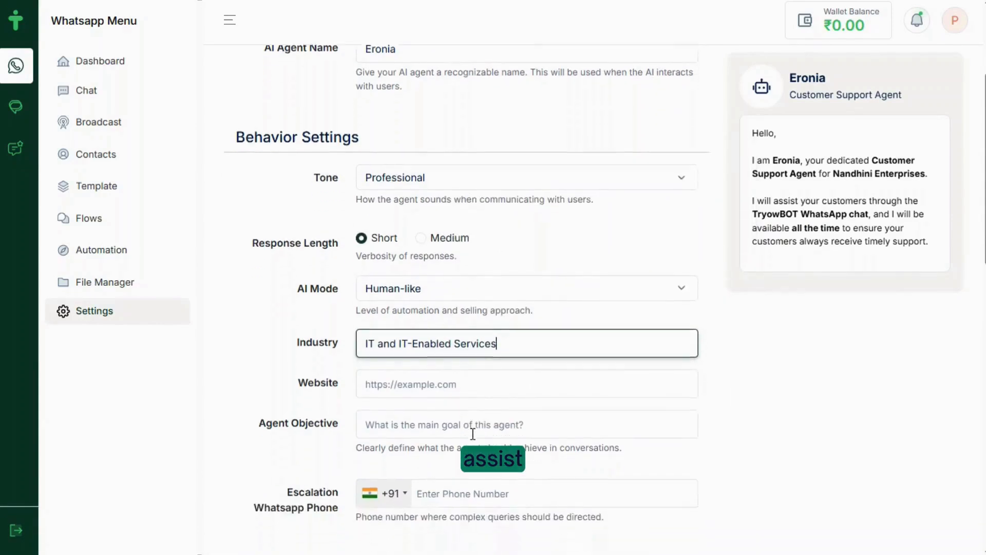
key(alt+Tab)
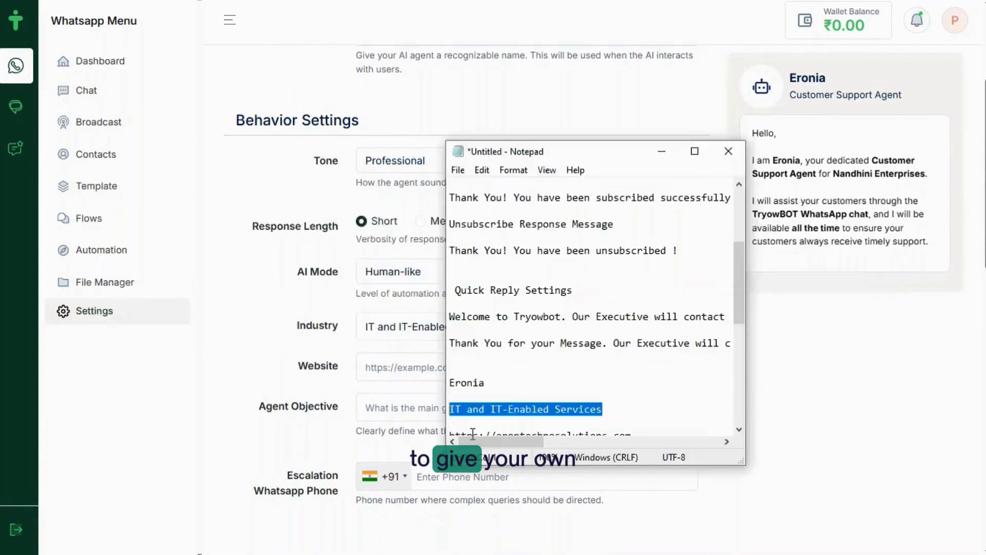
scroll(553, 409, down, 1)
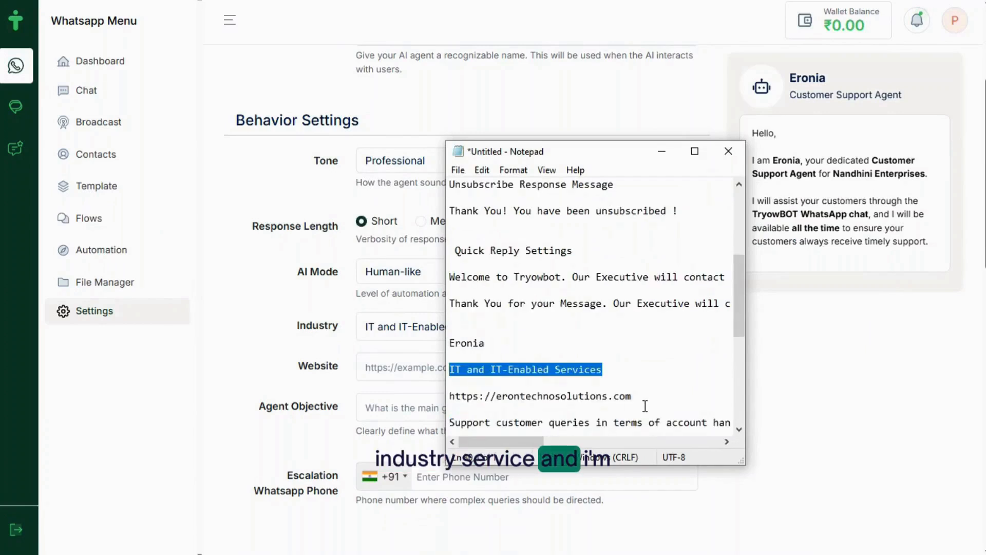
drag(641, 396, 436, 395)
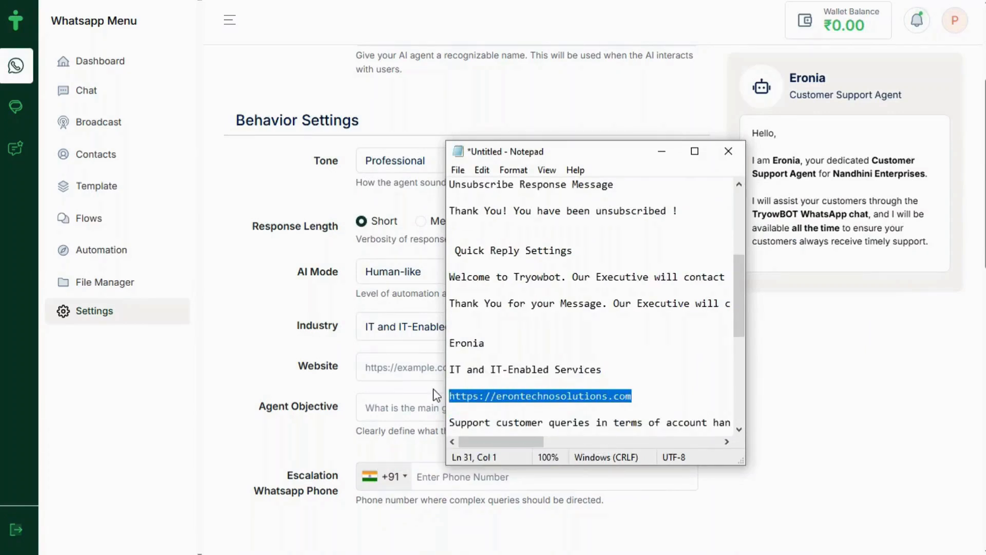
key(ctrl+c)
click(387, 364)
key(ctrl+v)
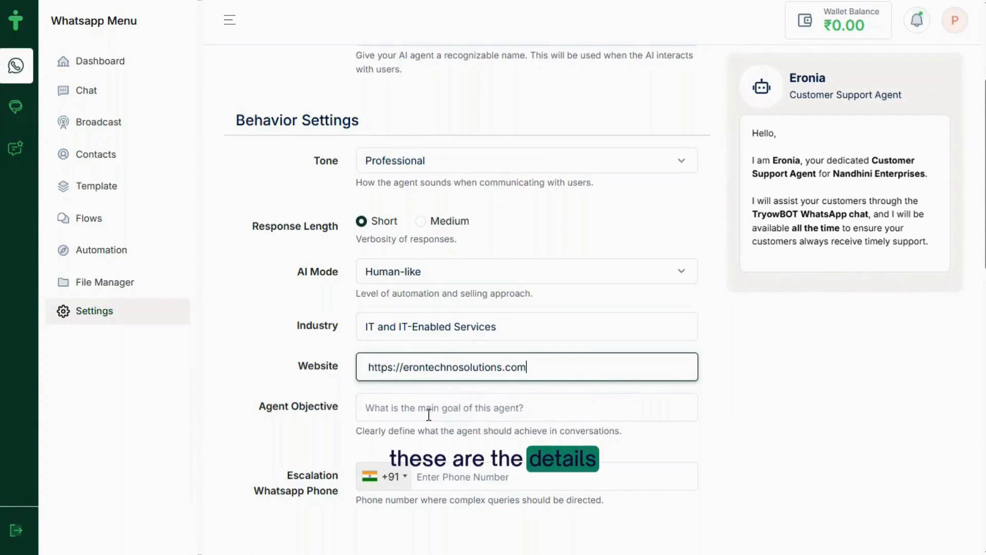
Paste the customer-support objective from the notes into Agent Objective
key(alt+Tab)
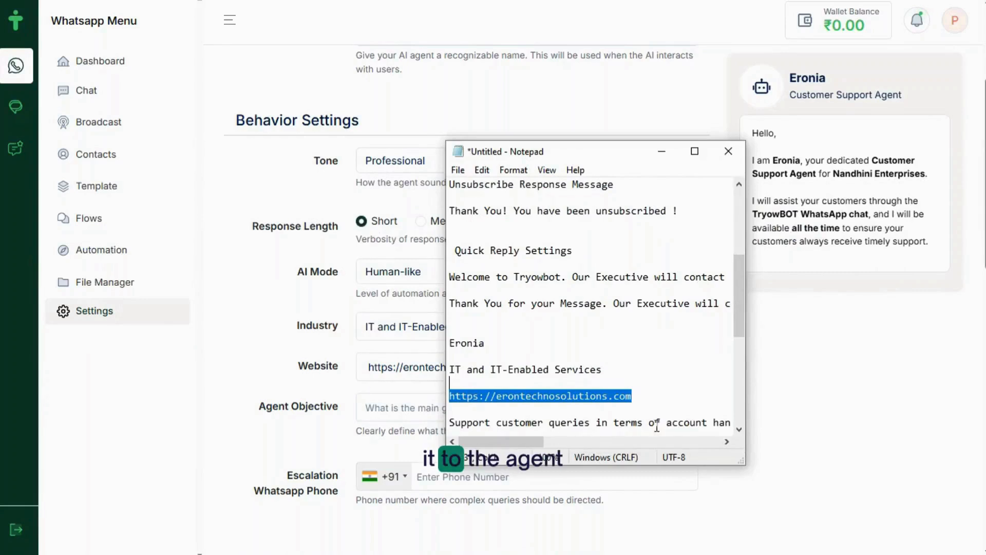
drag(450, 422, 734, 419)
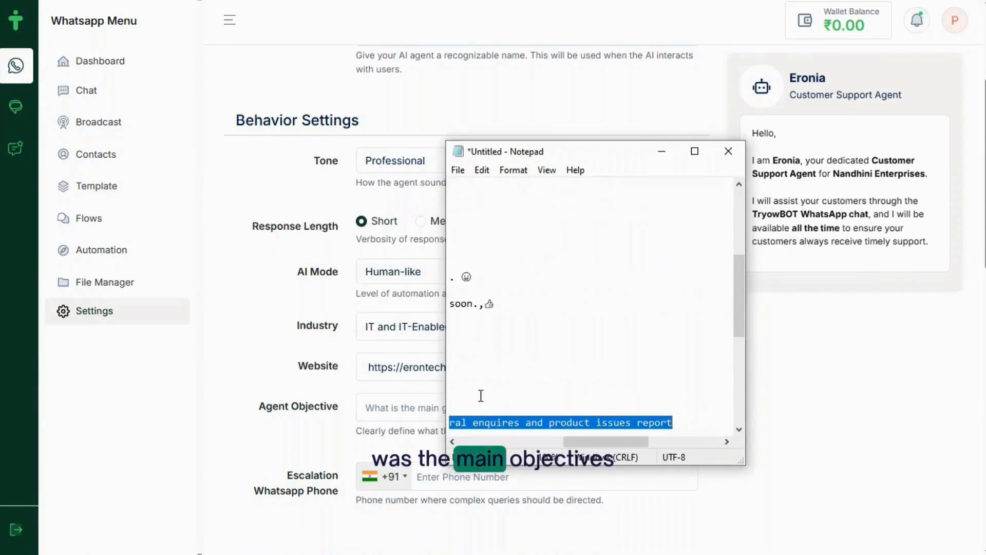
click(369, 413)
key(ctrl+v)
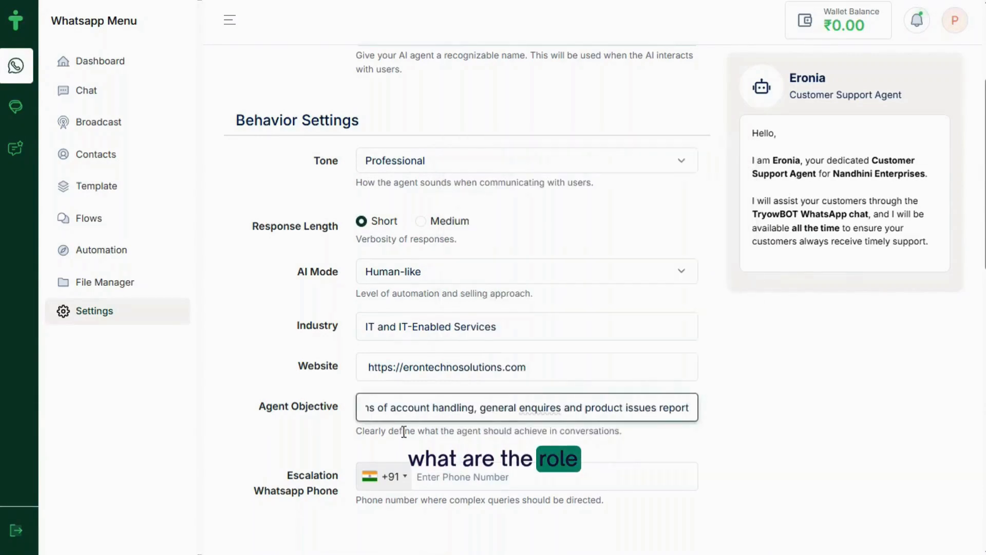
scroll(455, 452, down, 2)
Fill in the escalation WhatsApp number copied from the notes
click(431, 347)
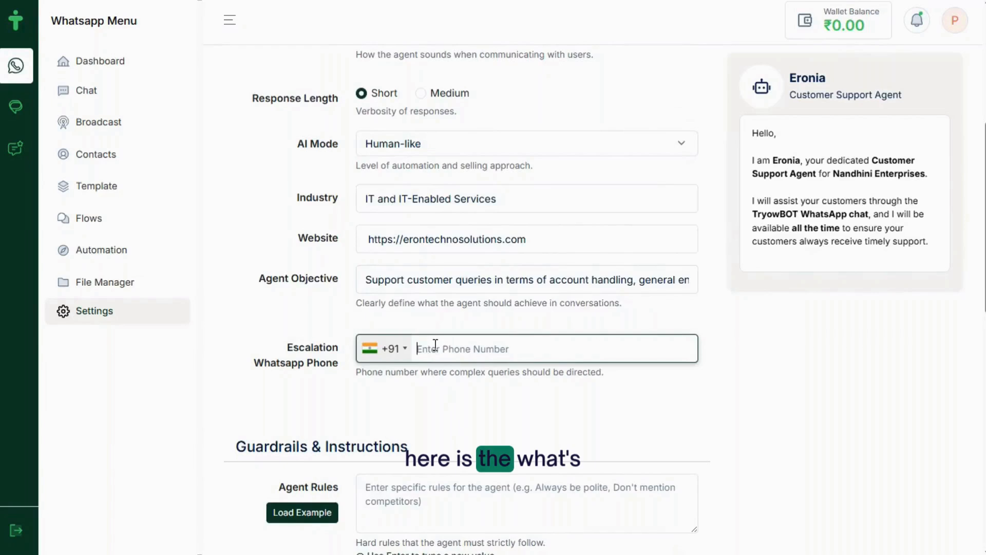
key(alt+Tab)
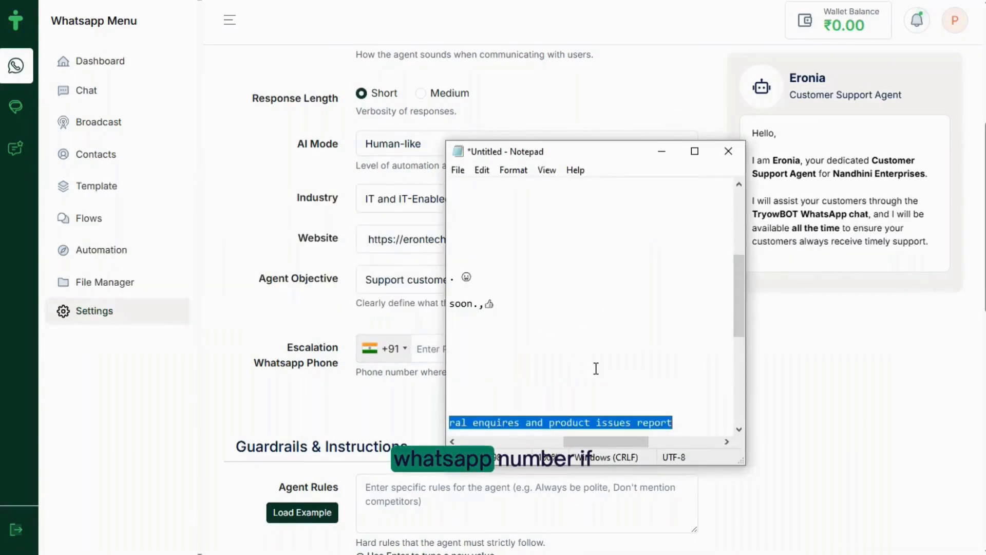
key(Left)
key(Down)
key(Down)
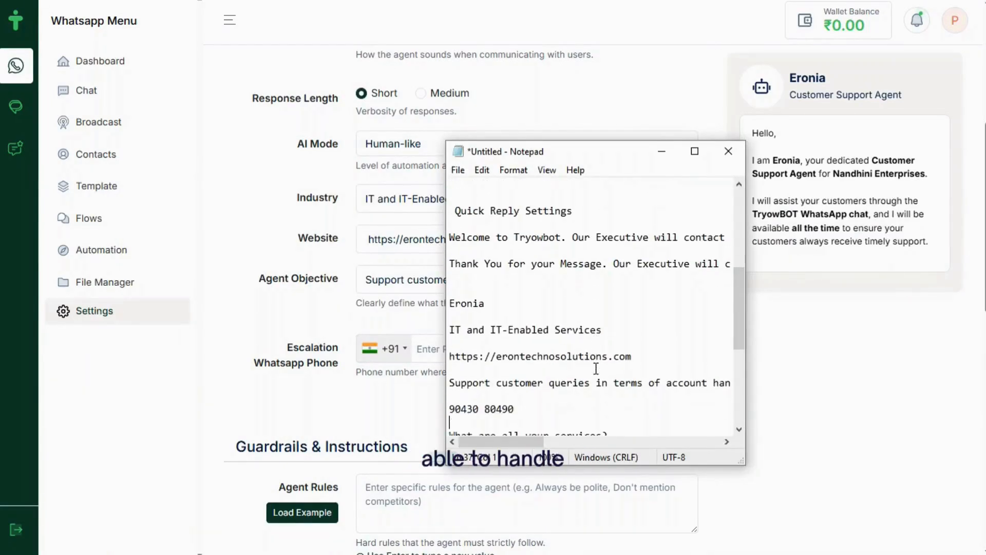
drag(515, 408, 483, 408)
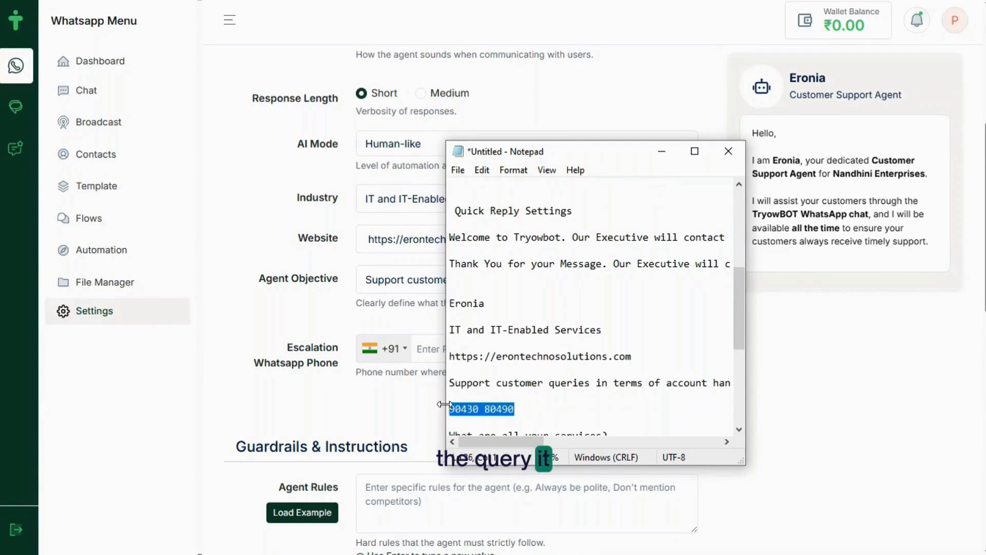
click(425, 341)
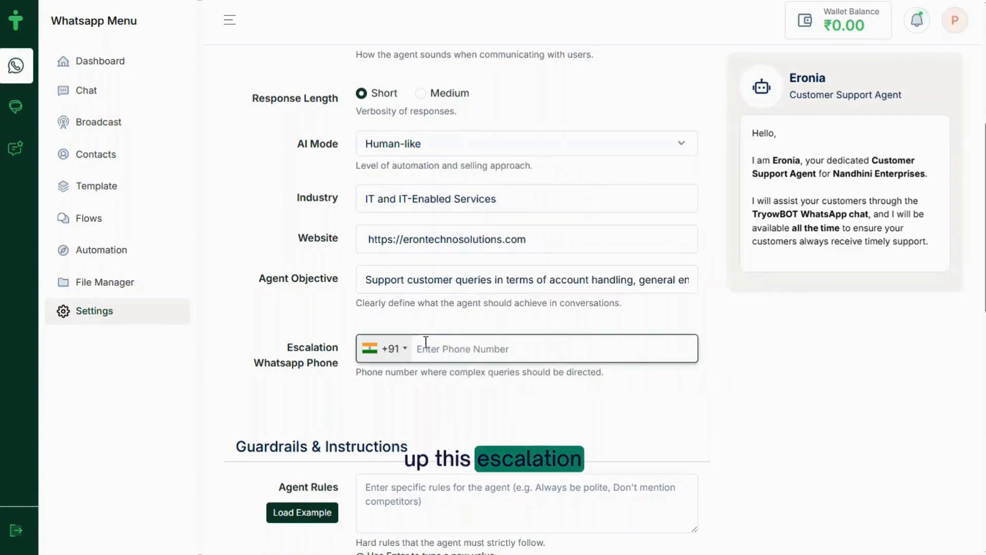
key(ctrl+v)
Load the example text into Agent Rules, Guardrails and Custom Instructions
scroll(470, 428, down, 3)
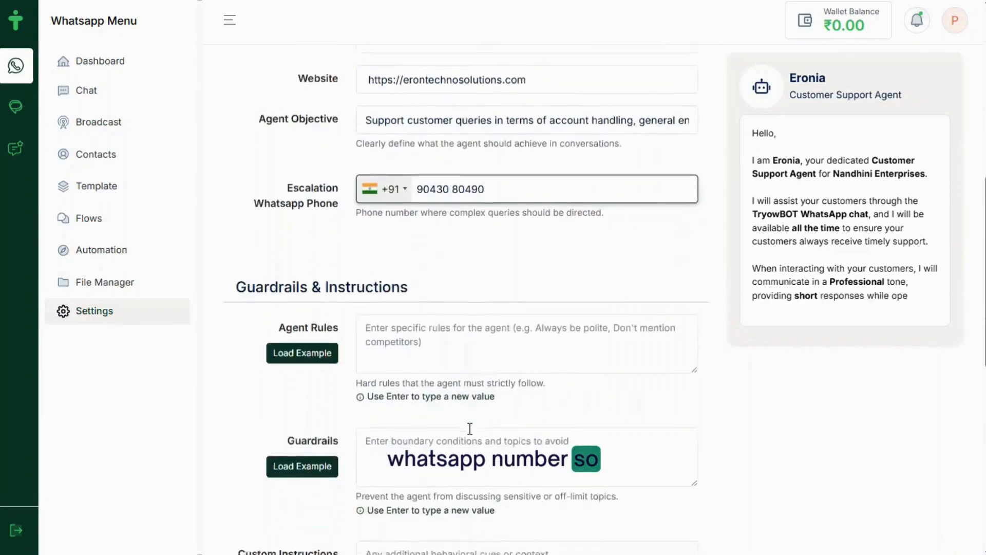
scroll(469, 428, down, 2)
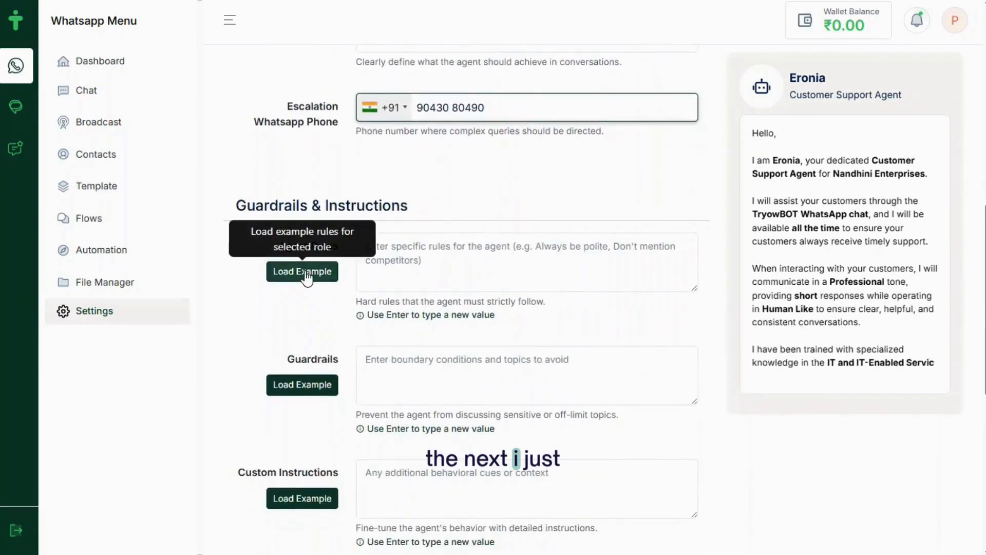
click(303, 272)
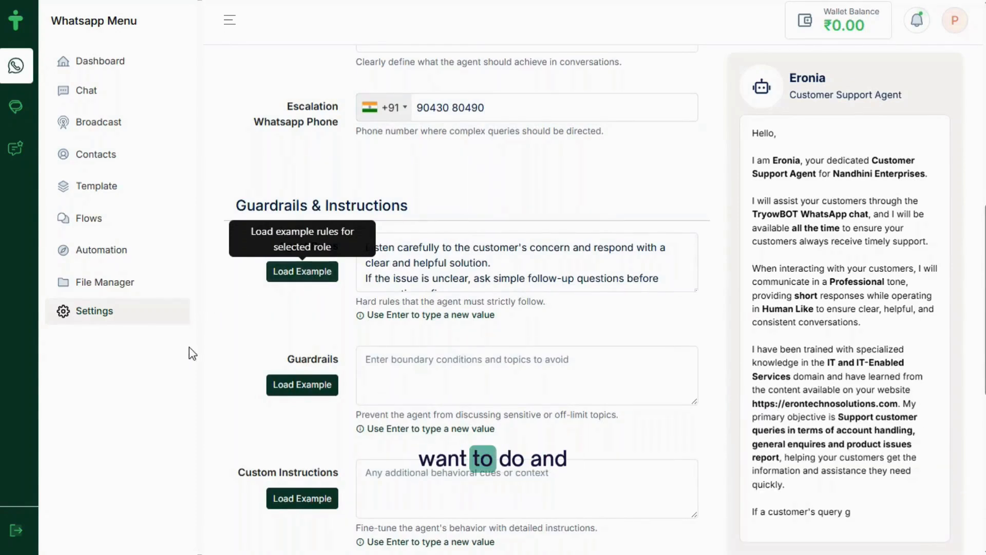
scroll(189, 346, down, 2)
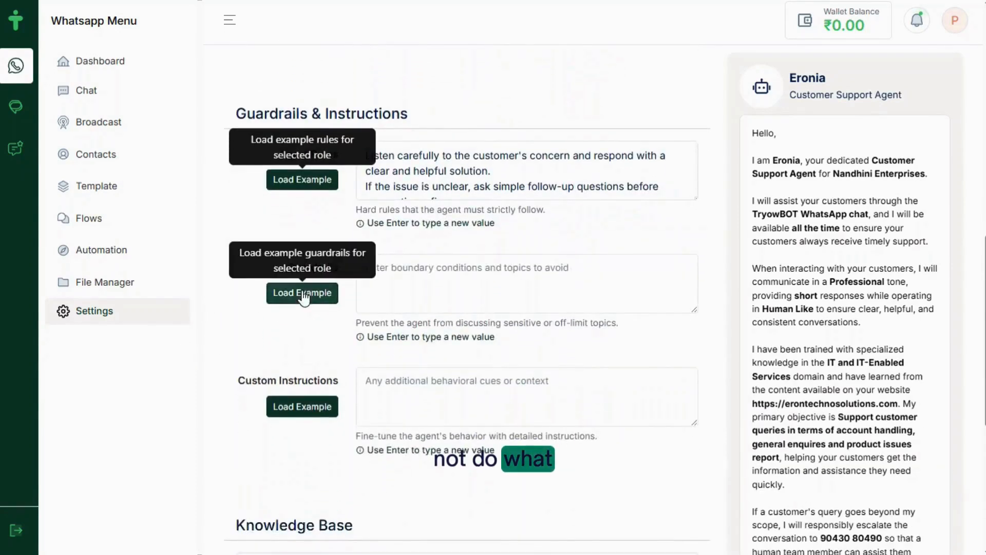
click(303, 294)
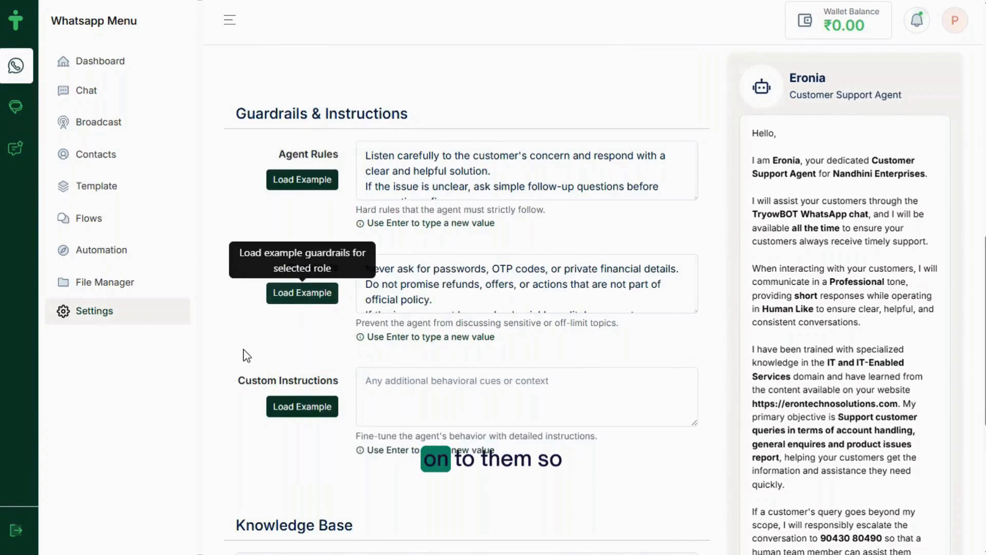
scroll(247, 356, down, 2)
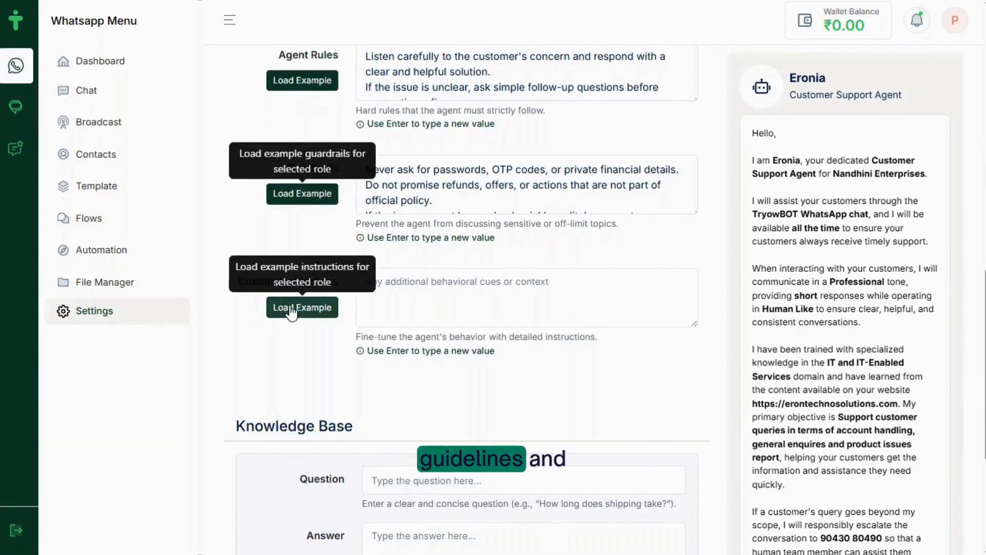
click(291, 308)
scroll(324, 359, down, 2)
scroll(323, 359, down, 2)
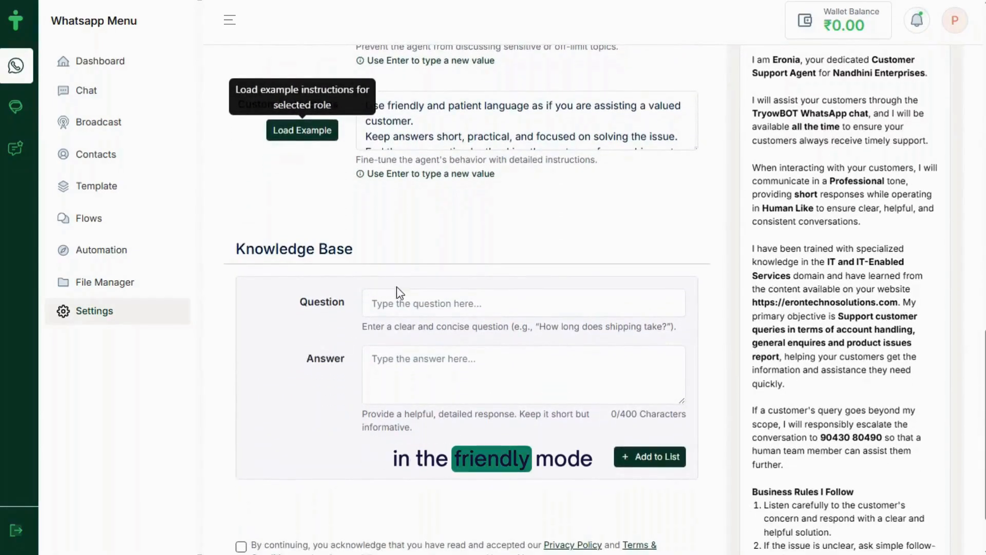
Enter 'What are all your services?' from the notes as the knowledge base question
click(394, 295)
key(alt+Tab)
scroll(572, 349, down, 1)
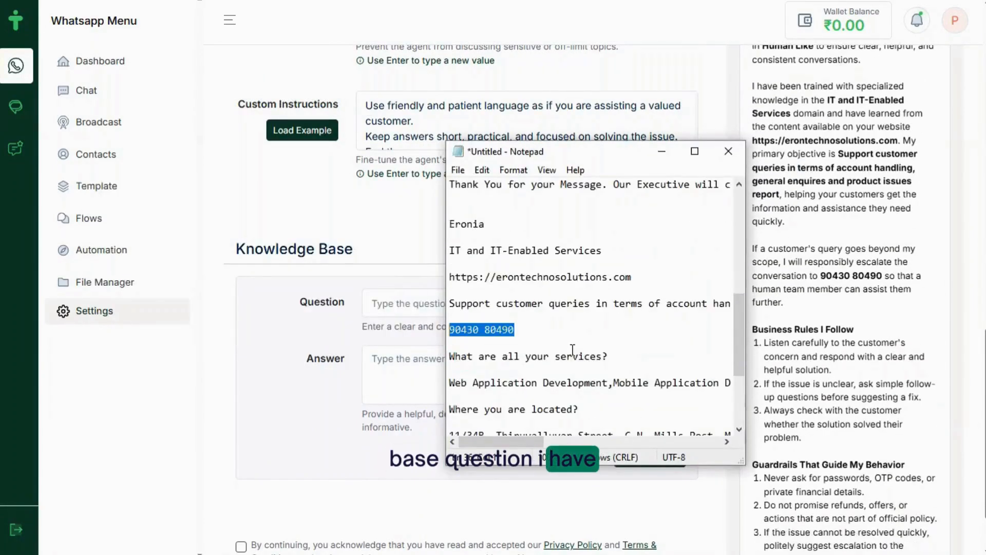
drag(618, 356, 443, 358)
key(ctrl+c)
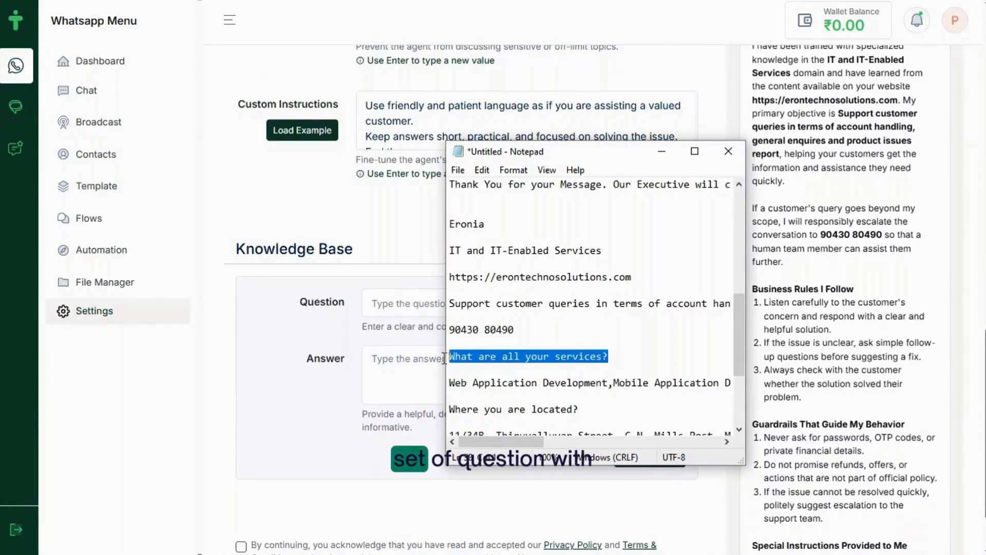
click(378, 298)
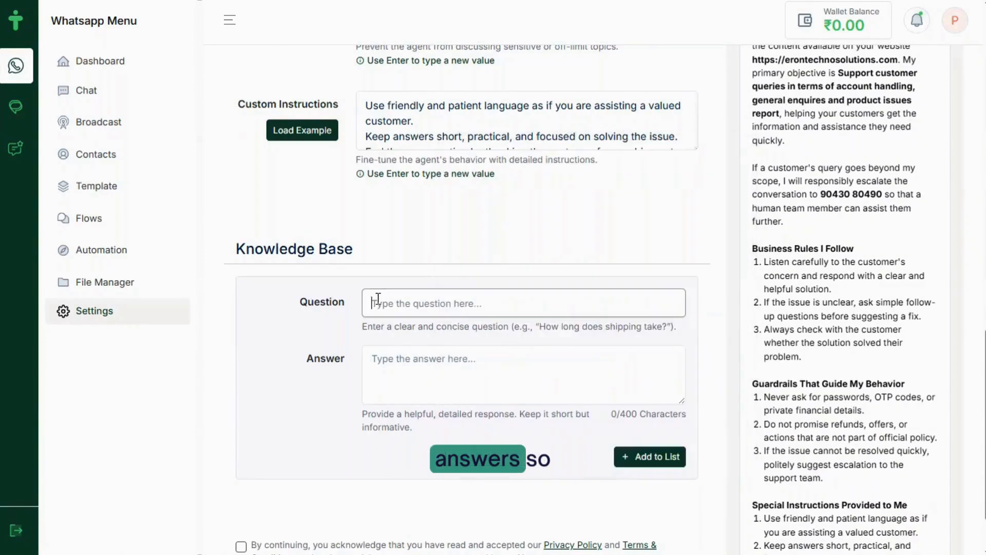
key(ctrl+v)
Paste the company's services list from the notes as the answer
click(418, 385)
key(alt+Tab)
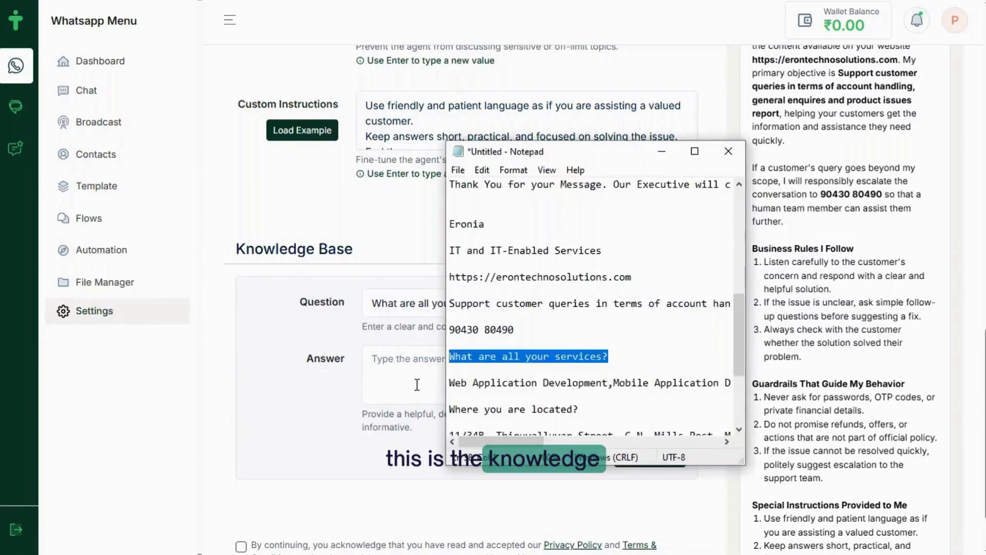
drag(450, 386, 804, 390)
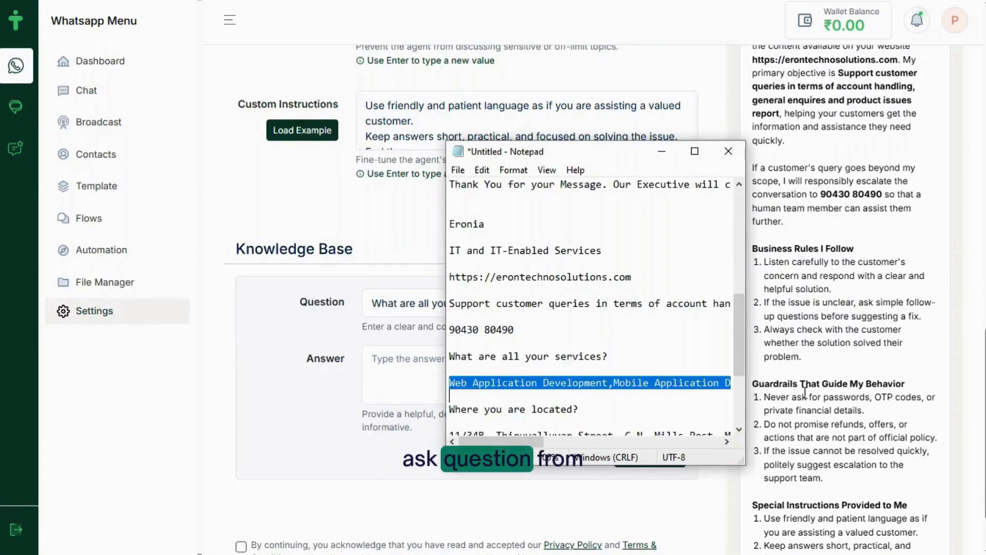
key(ctrl+c)
click(380, 360)
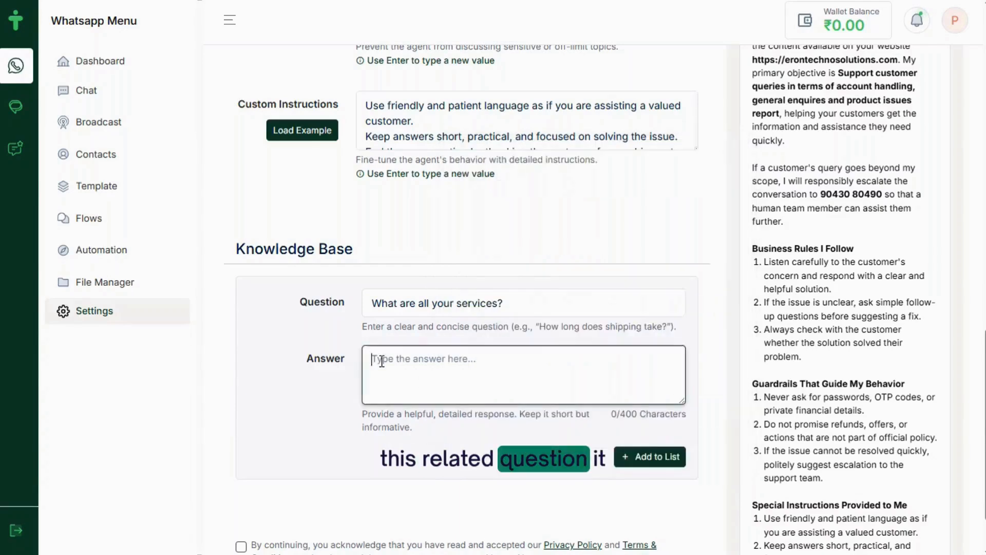
key(ctrl+v)
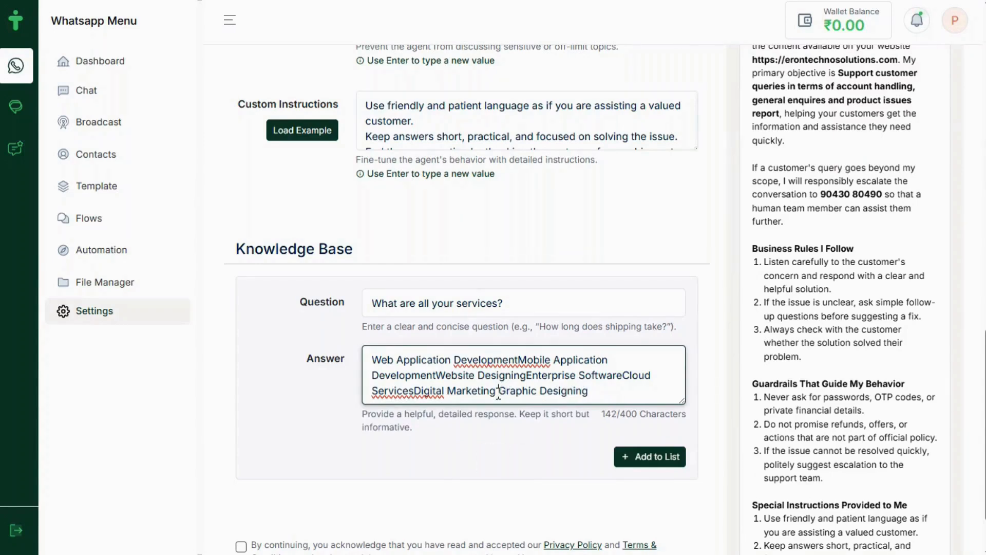
Insert missing spaces between run-together service names, then add the entry to the list
key(Left)
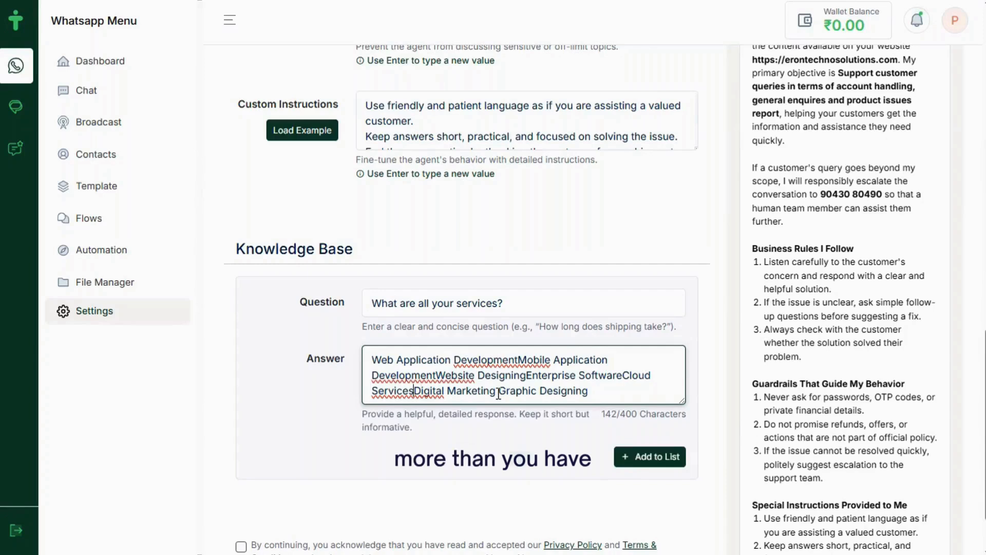
key(Left)
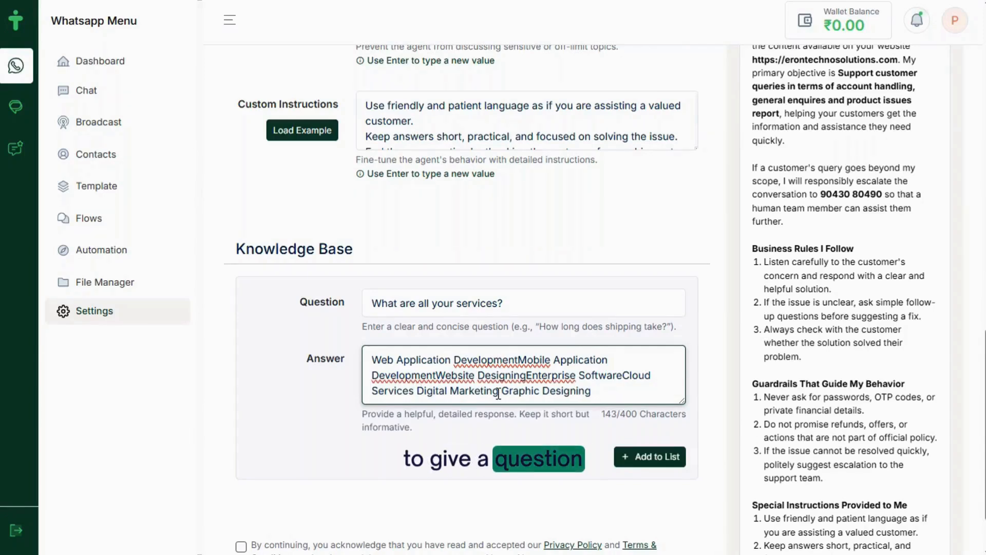
key(End)
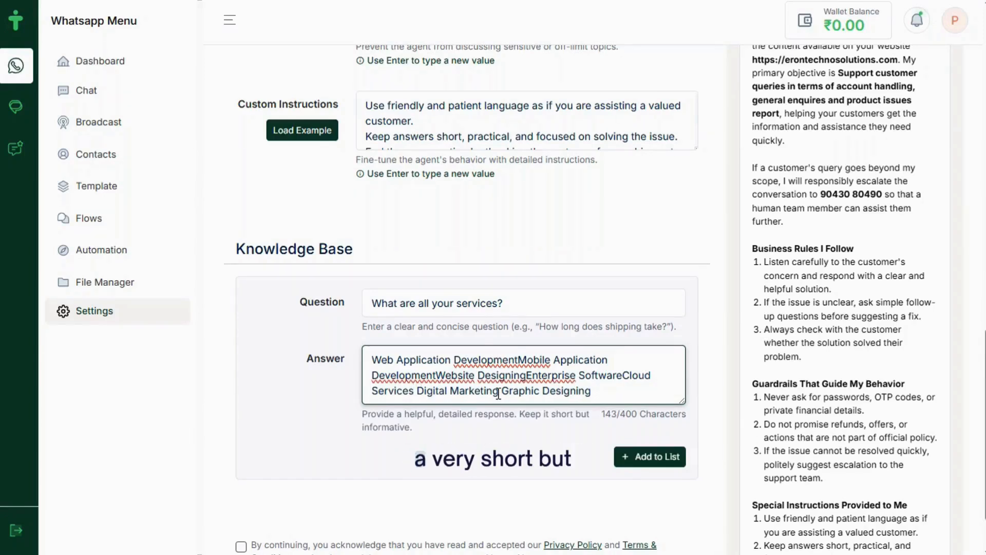
key(Up)
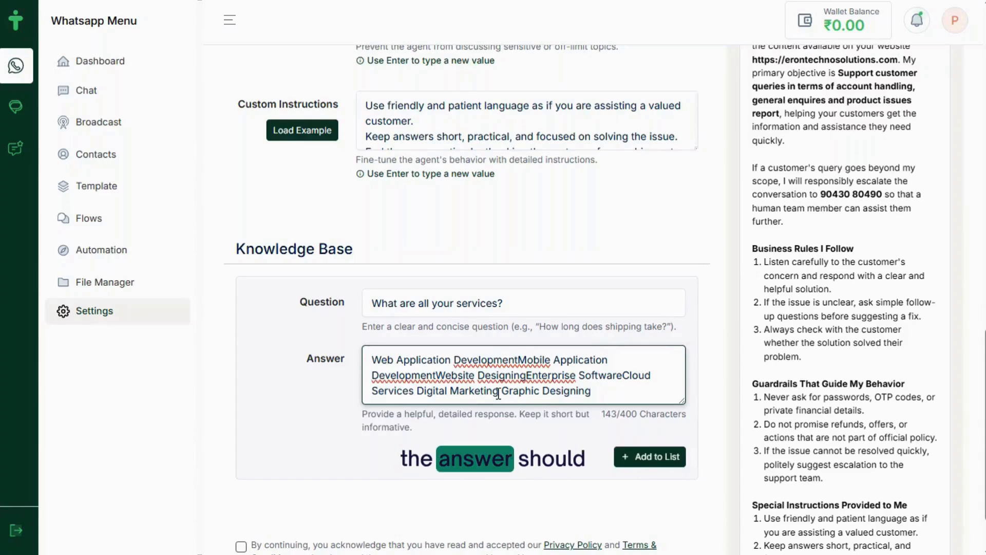
key(Left)
key(Left)
key(Left)
key(Left)
key(Left)
key(Left)
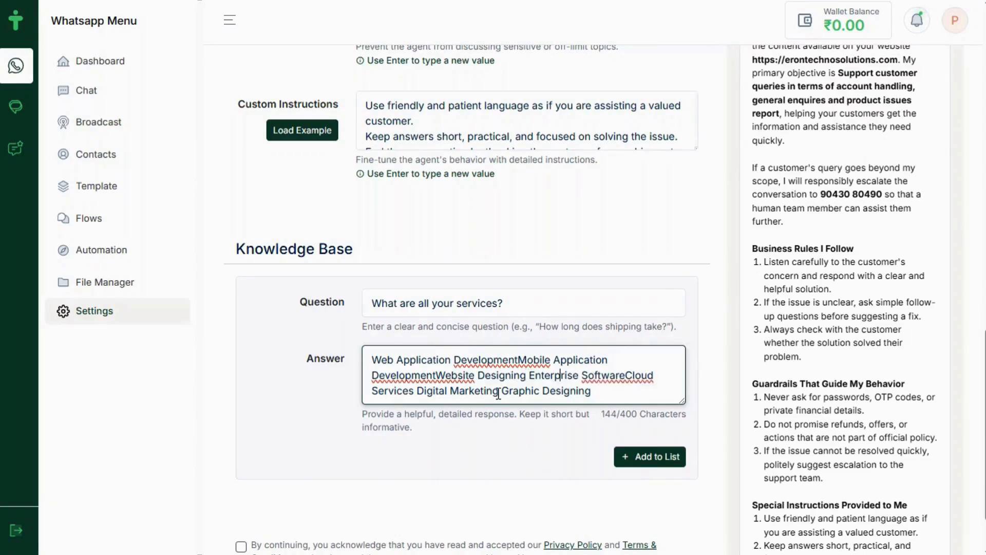
key(Right)
key(Right)
key(Right)
key(Right)
key(Right)
key(Right)
key(Right)
key(Right)
key(Right)
key(Right)
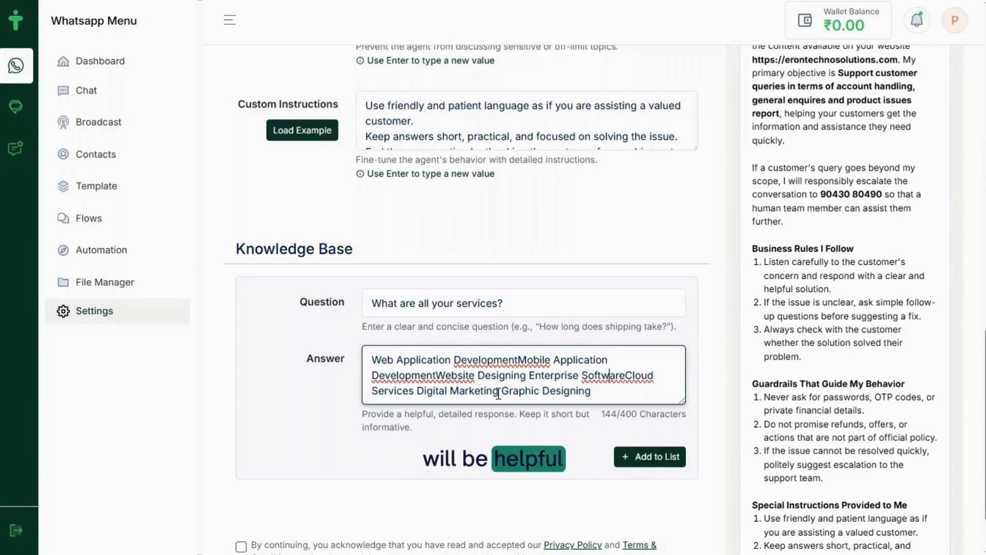
key(Right)
key(Right)
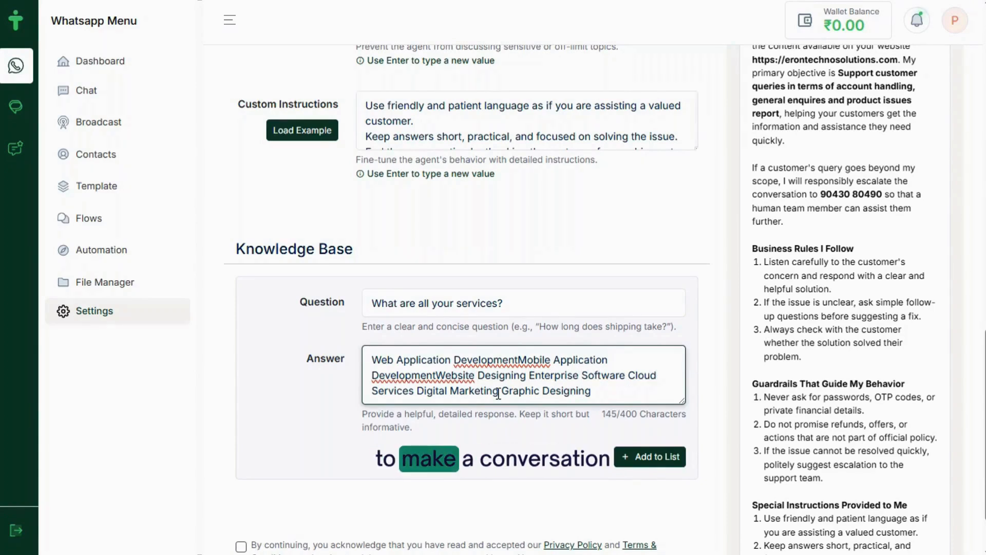
key(Left)
key(Left)
key(Left)
key(Left)
key(Left)
key(Left)
key(Left)
key(Left)
key(Left)
key(Left)
key(Left)
key(Left)
key(Left)
key(Left)
key(Left)
key(Left)
key(Left)
key(Left)
key(Left)
key(Left)
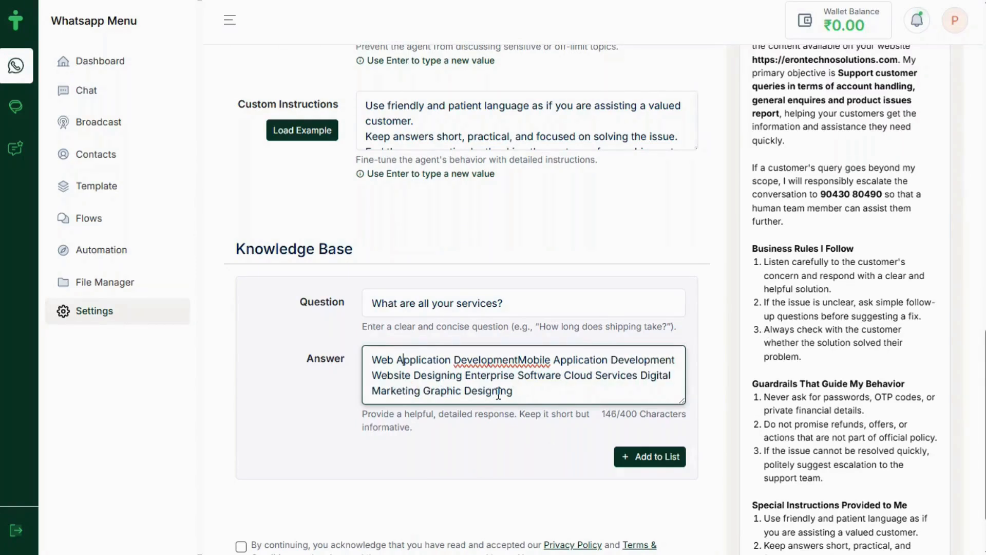
key(Right)
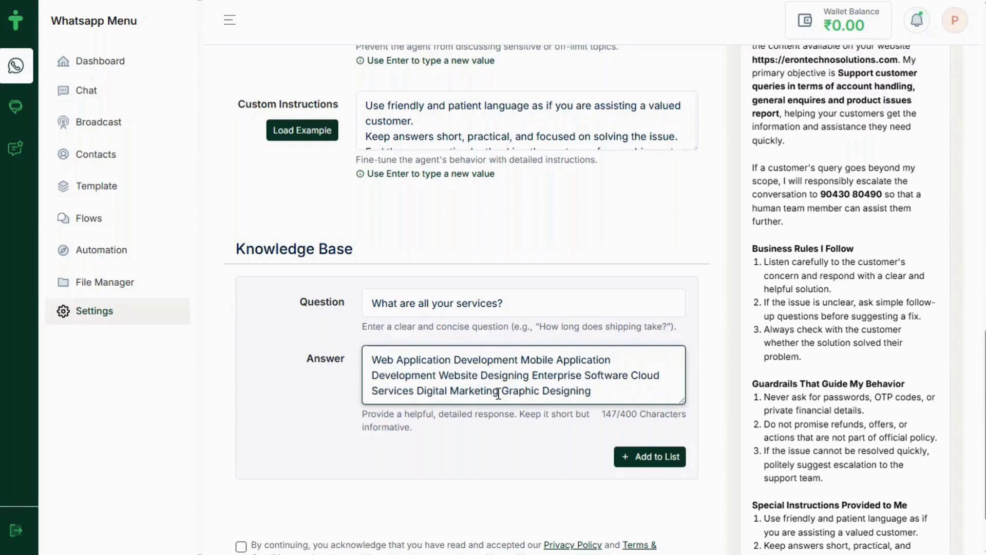
key(Left)
key(Left)
key(Left)
key(Left)
key(Left)
key(Left)
key(Left)
key(Left)
key(Left)
key(Left)
key(Left)
key(Left)
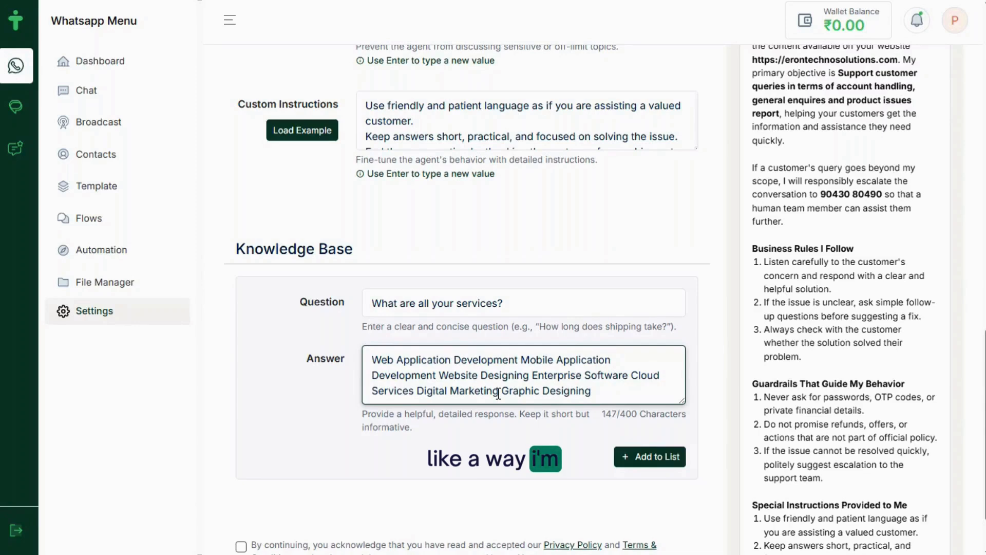
key(ctrl+End)
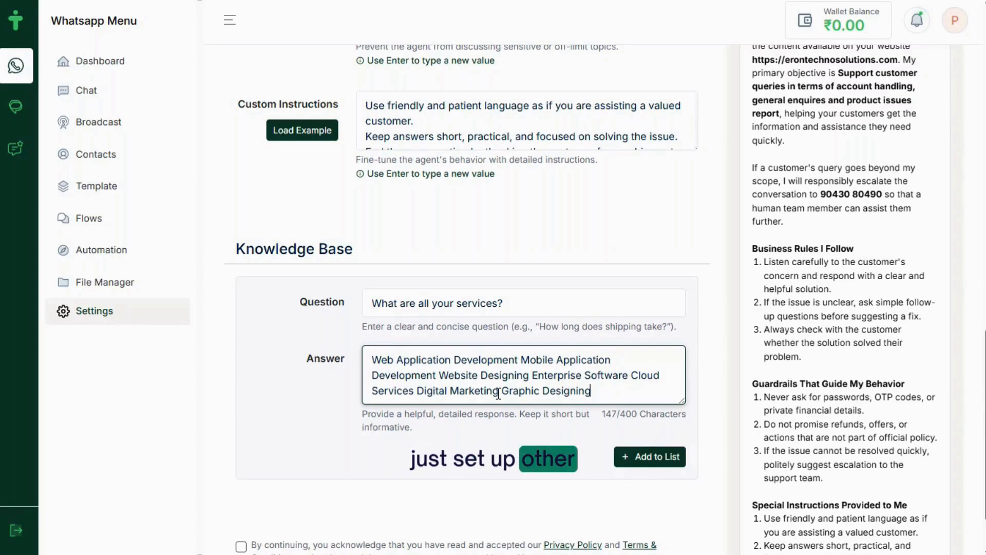
click(451, 360)
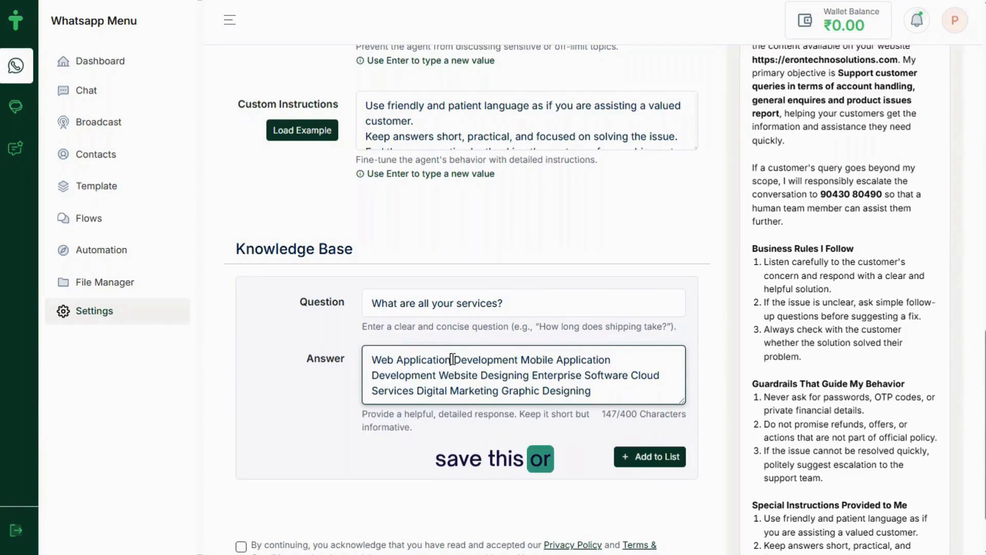
click(648, 462)
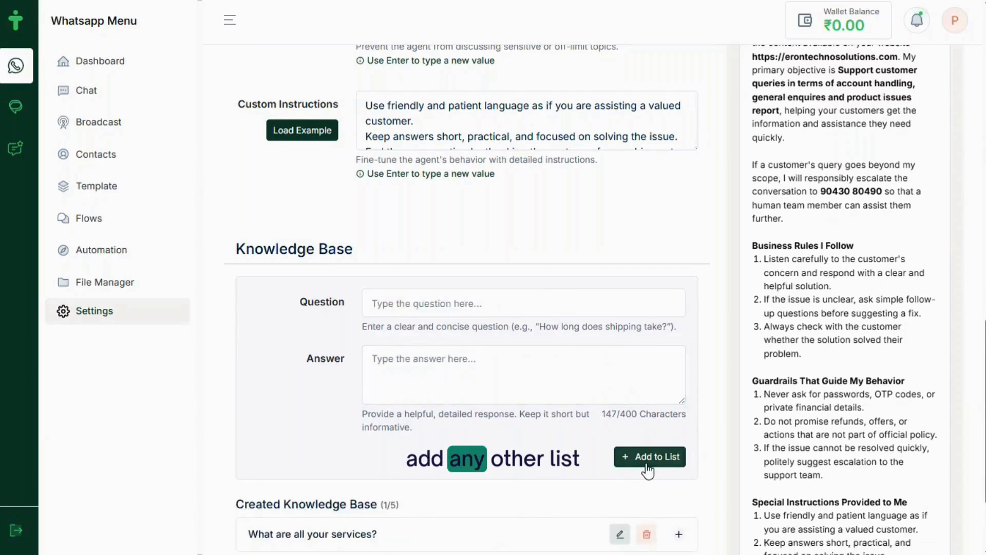
Enter 'Where you are located?' from the notes as the next question
scroll(527, 452, down, 3)
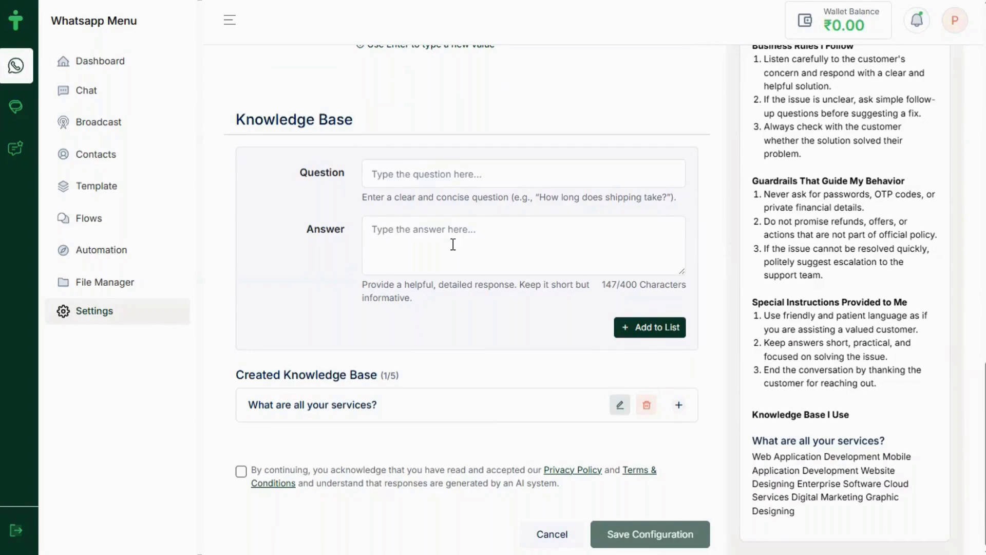
key(alt+Tab)
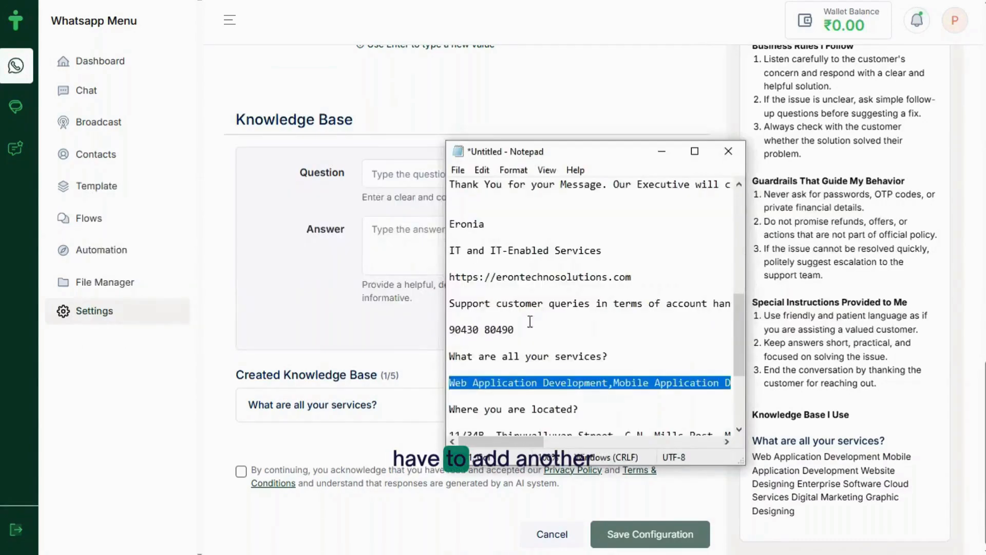
drag(579, 409, 468, 401)
key(ctrl+c)
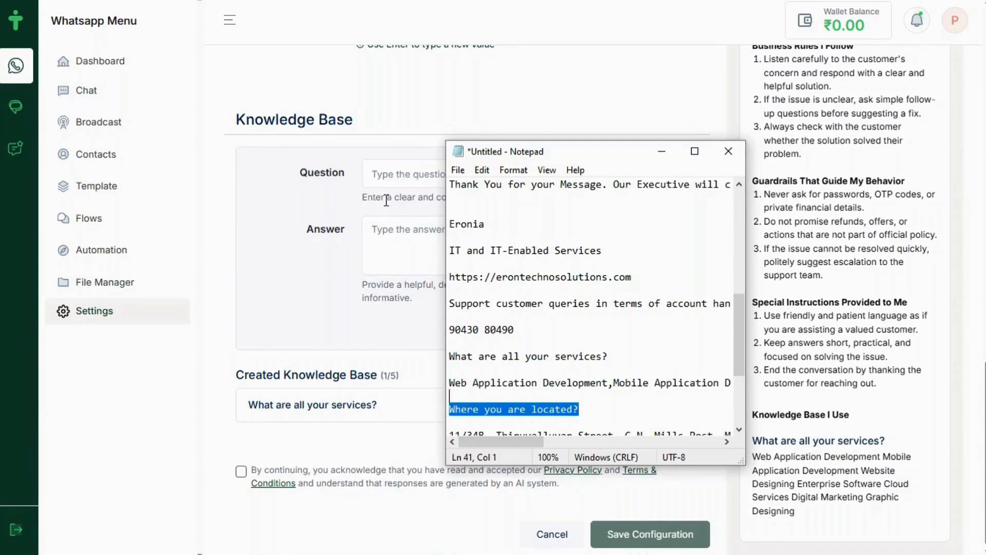
click(374, 180)
key(ctrl+v)
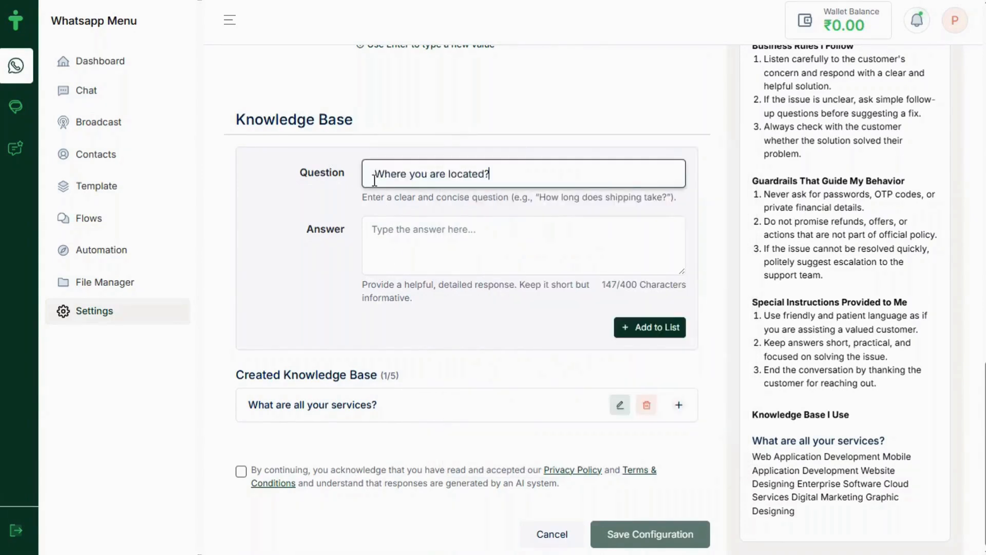
Paste the company's office address as the answer and add the entry to the list
key(alt+Tab)
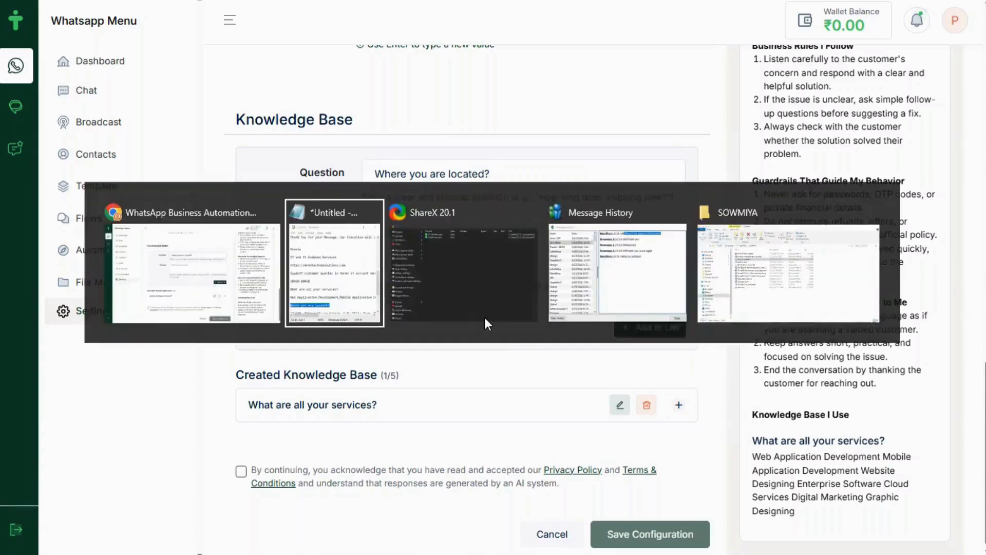
scroll(604, 399, down, 2)
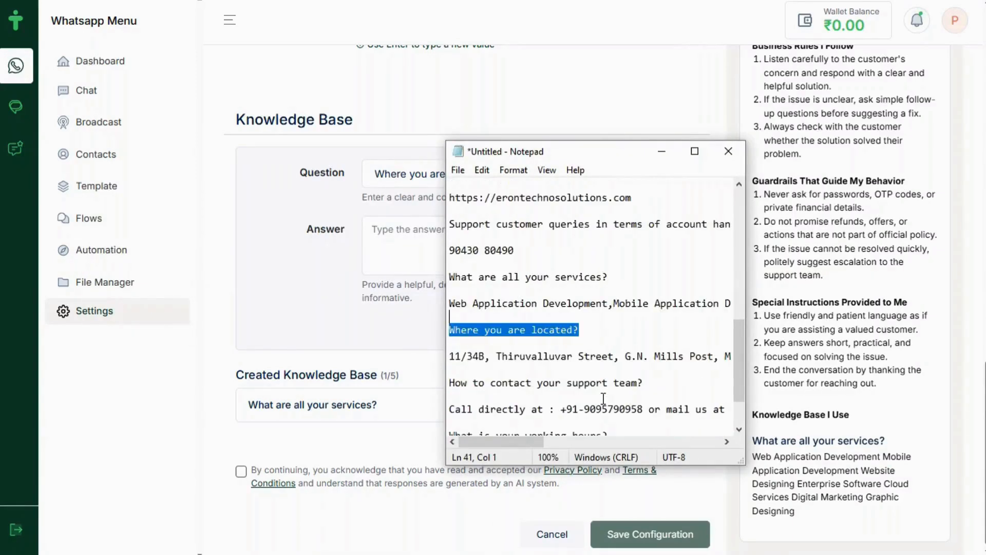
drag(451, 356, 819, 356)
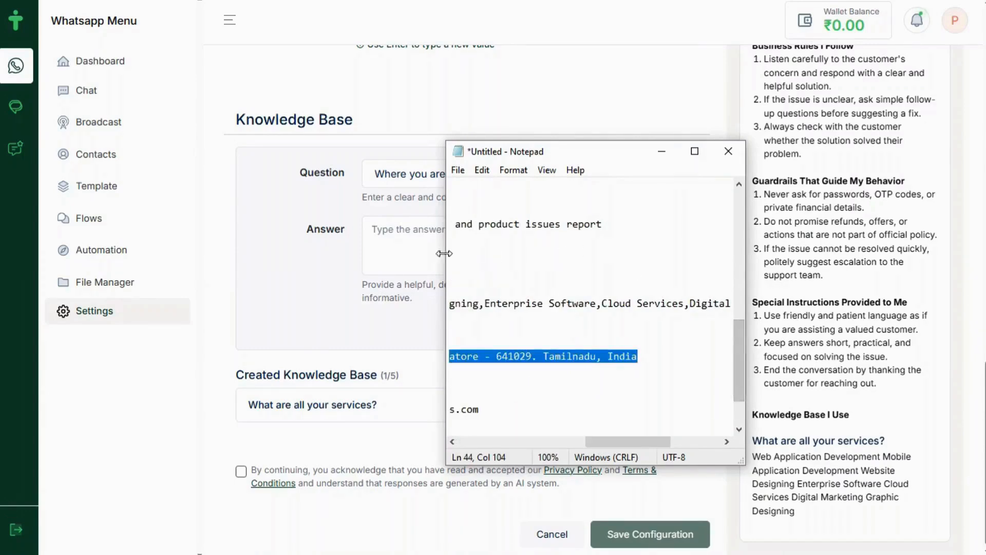
click(369, 236)
text(1134B Thiruvalluvar Street GN Mills Post Mettupalayam Road Coimbatore  641029 Tamilnadu India)
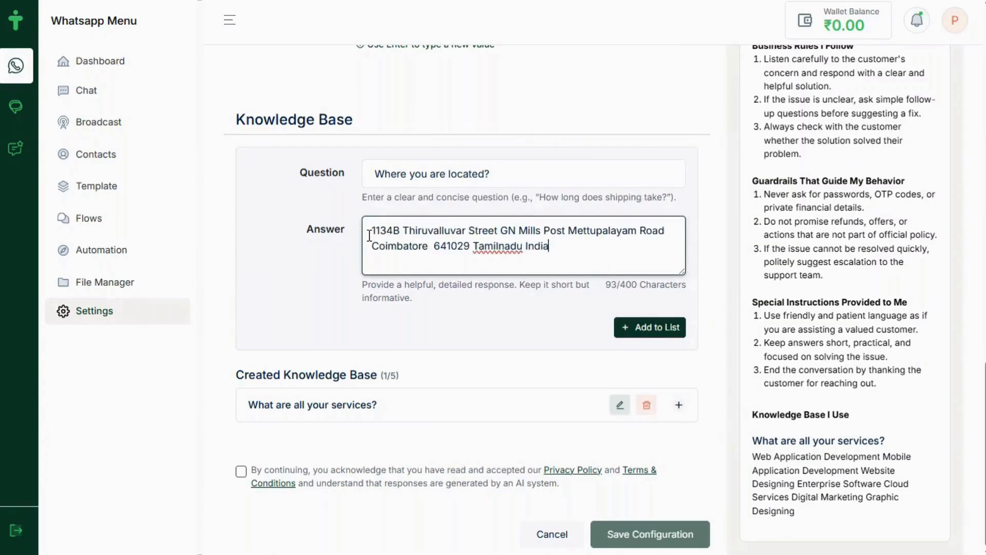
click(650, 331)
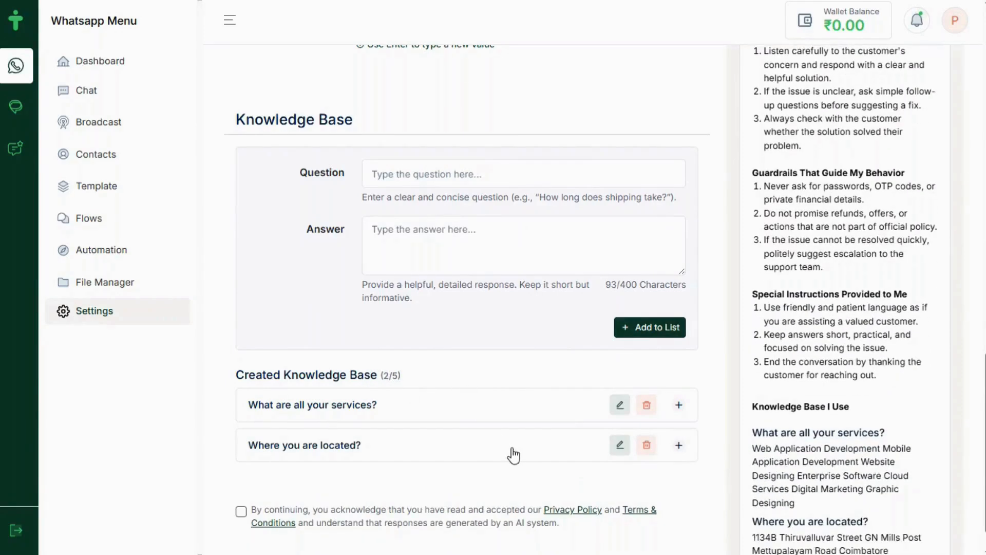
key(alt+Tab)
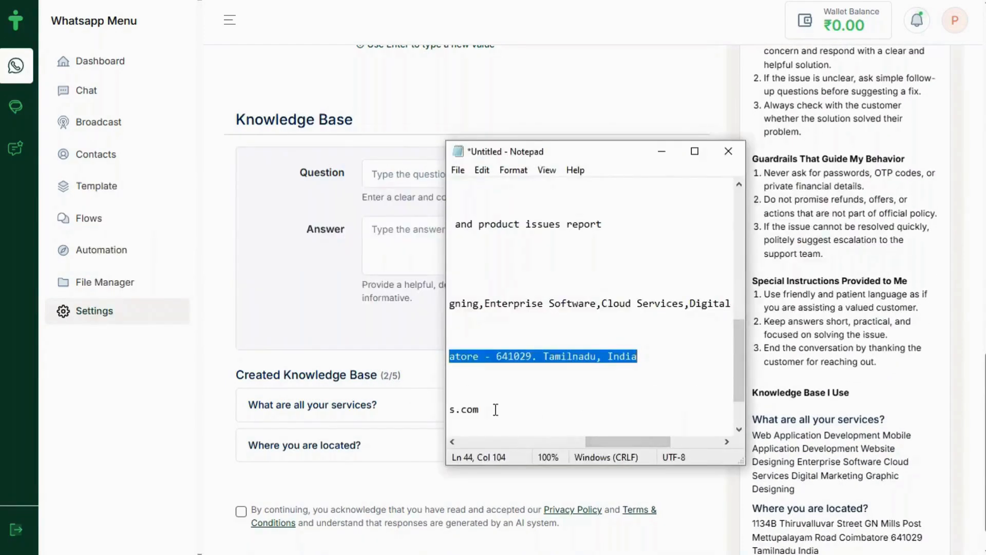
Enter 'What is your working hours?' from the notes as the question
key(Home)
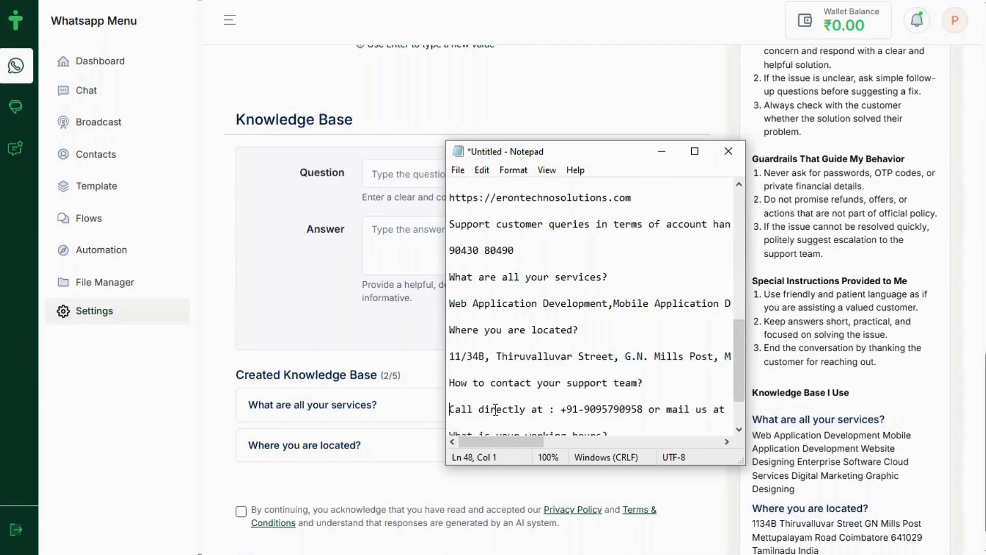
key(Down)
key(Down)
key(Down)
key(Down)
key(Down)
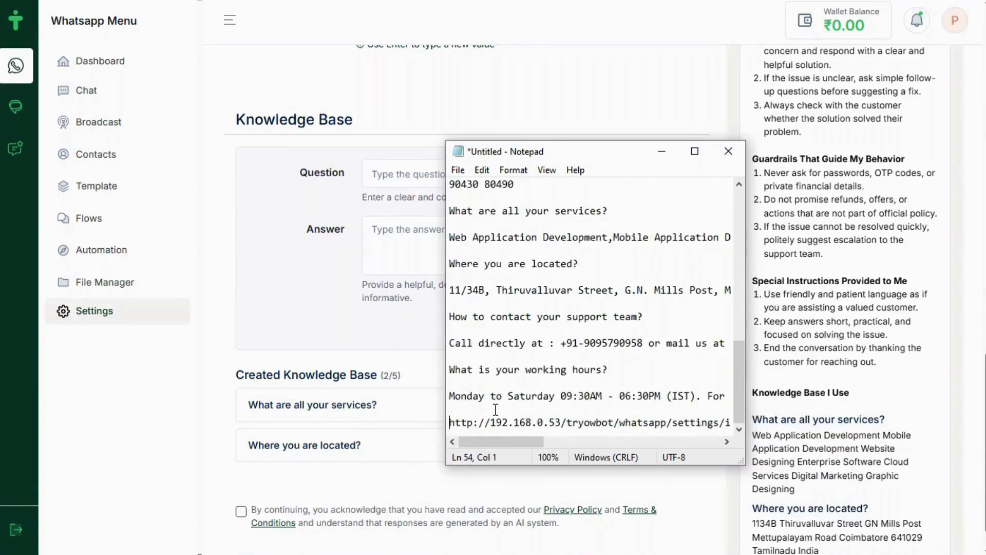
drag(614, 368, 487, 364)
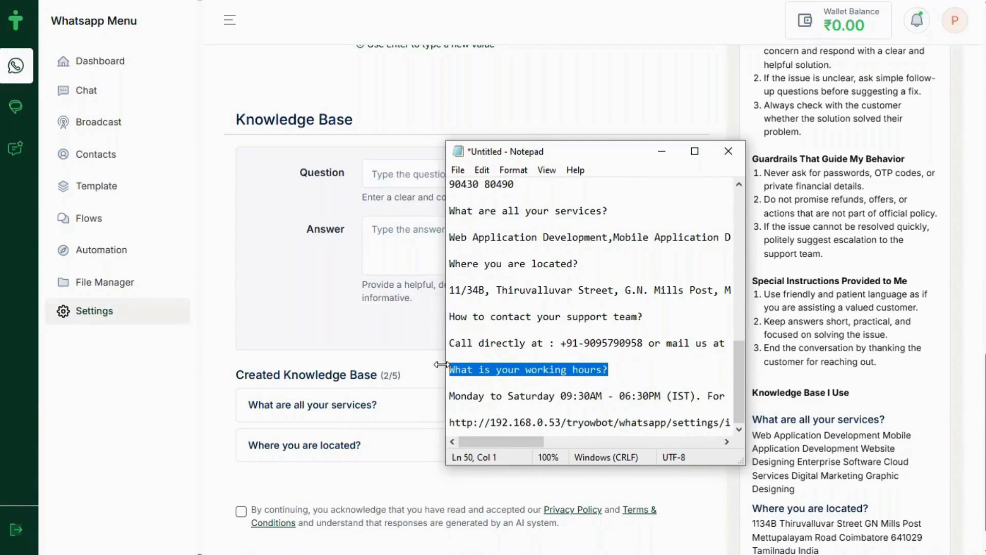
click(662, 151)
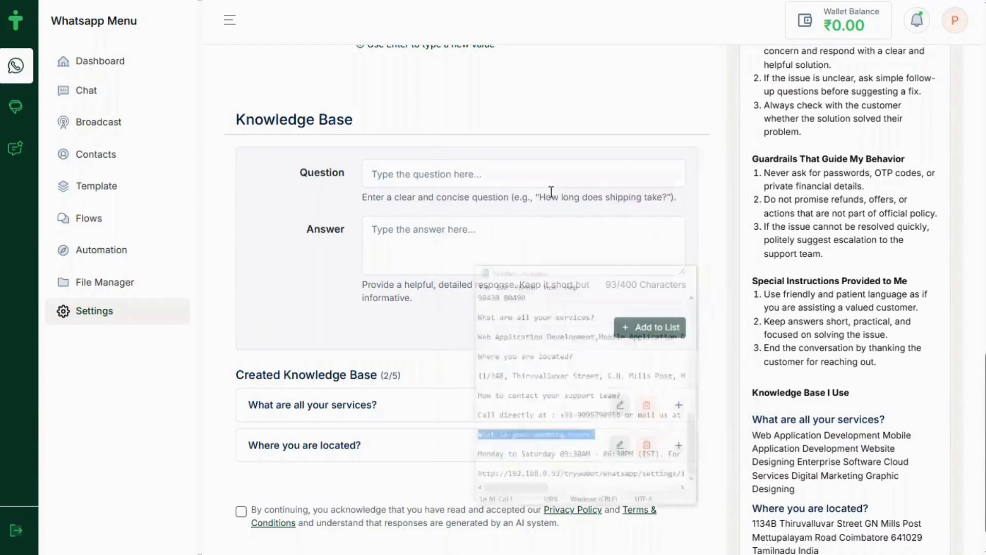
click(398, 170)
text(What is your working hours?)
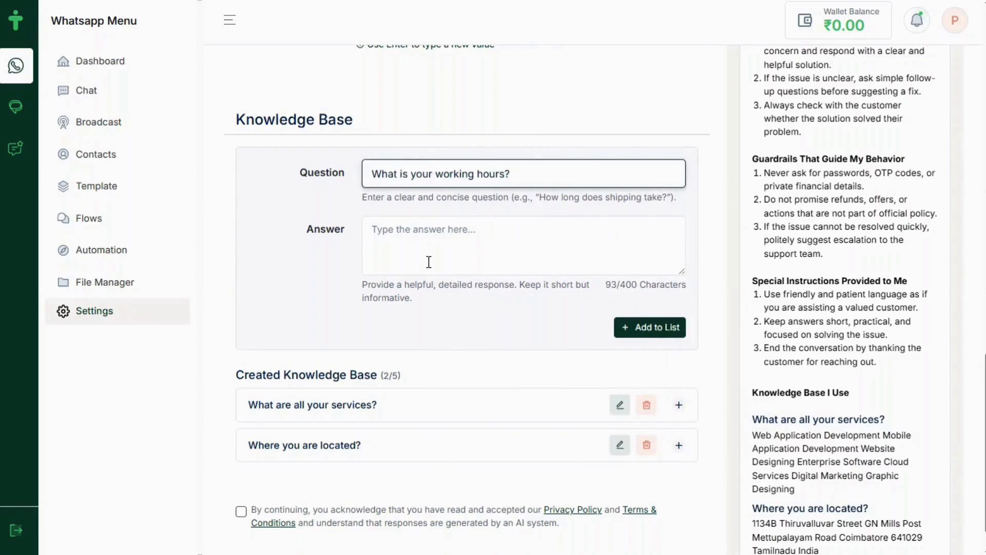
Paste the Monday-to-Saturday hours and holiday calendar link as the answer and add it
key(alt+Tab)
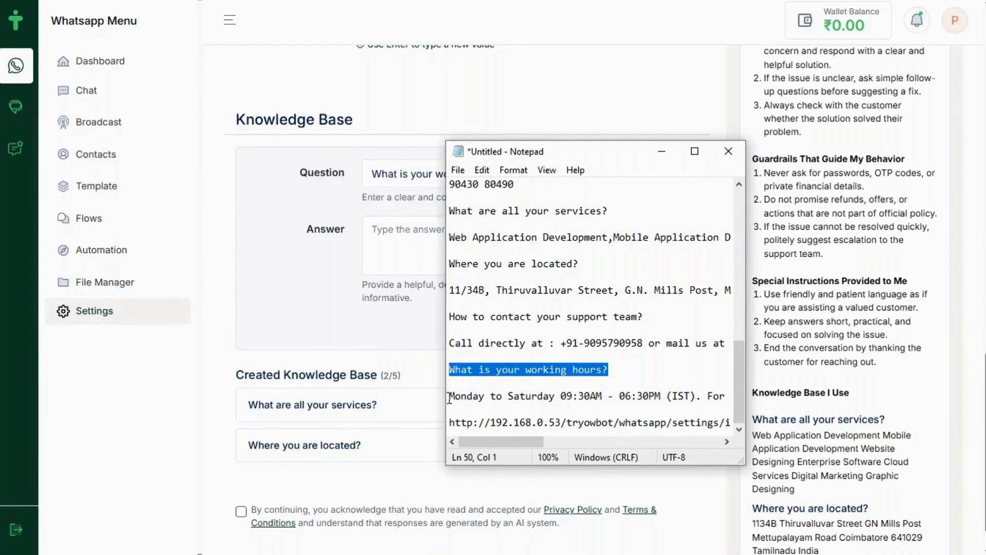
drag(448, 397, 761, 393)
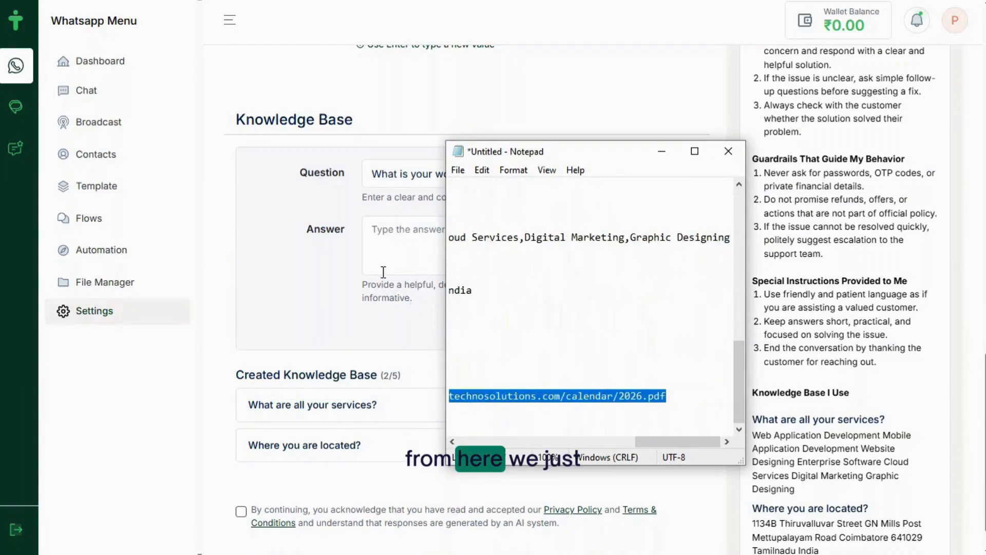
click(382, 235)
text(Monday to Saturday 0930AM 0630PM IST For Holidays List get our year calendar at https://parionictechnosolutions.com/calendar/2026.pdf)
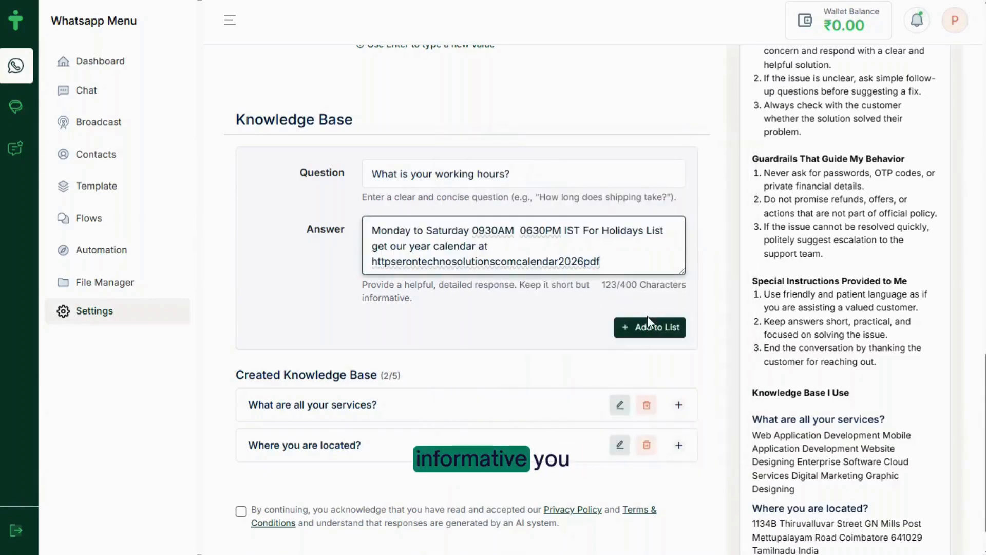
click(638, 328)
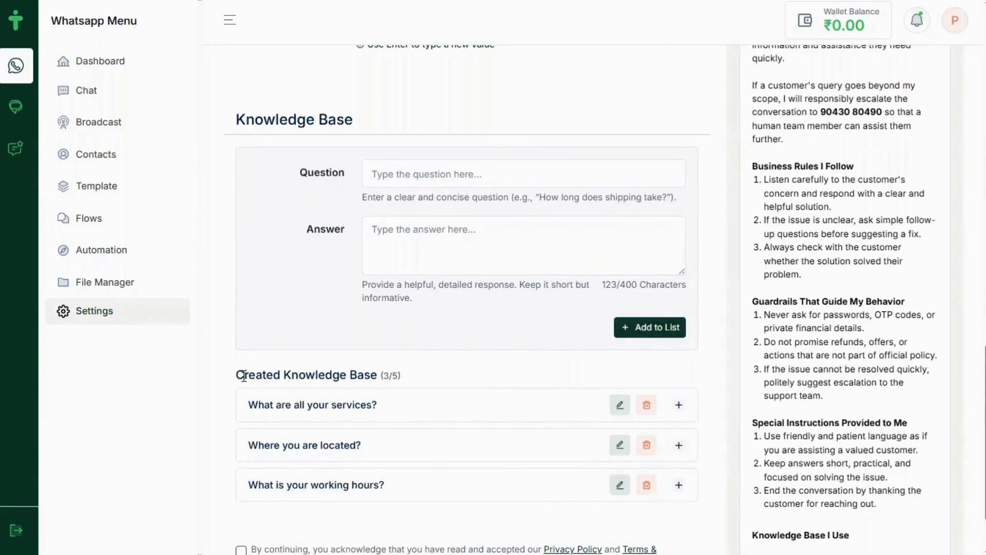
Inspect the services knowledge base entry by loading it and expanding its answer
click(617, 411)
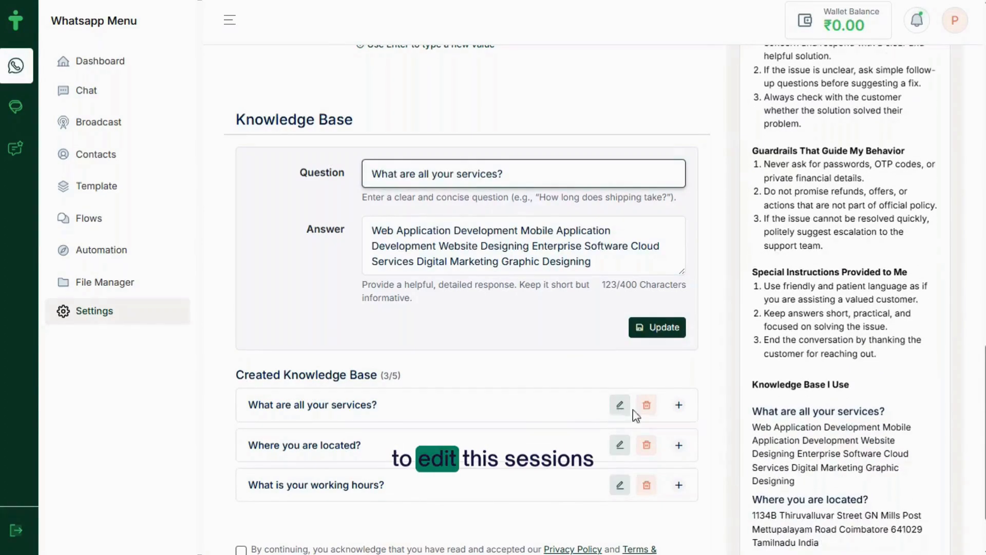
click(680, 407)
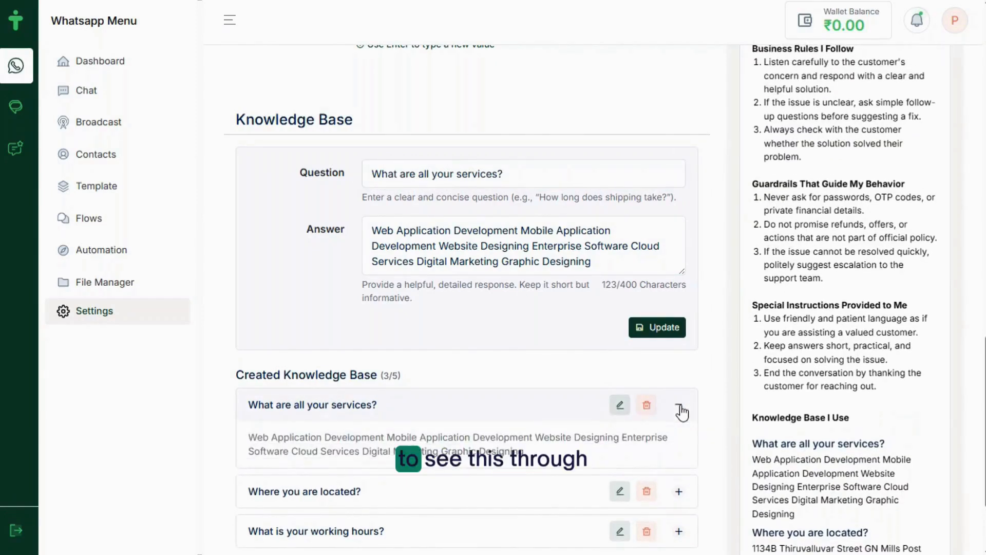
click(679, 407)
scroll(443, 494, down, 2)
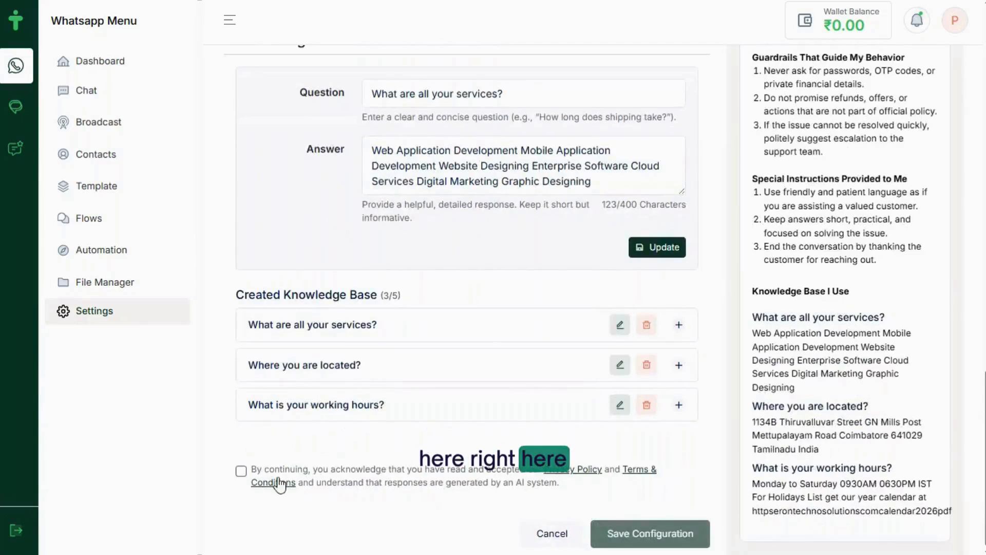
Tick the Privacy Policy and Terms & Conditions consent checkbox
click(242, 471)
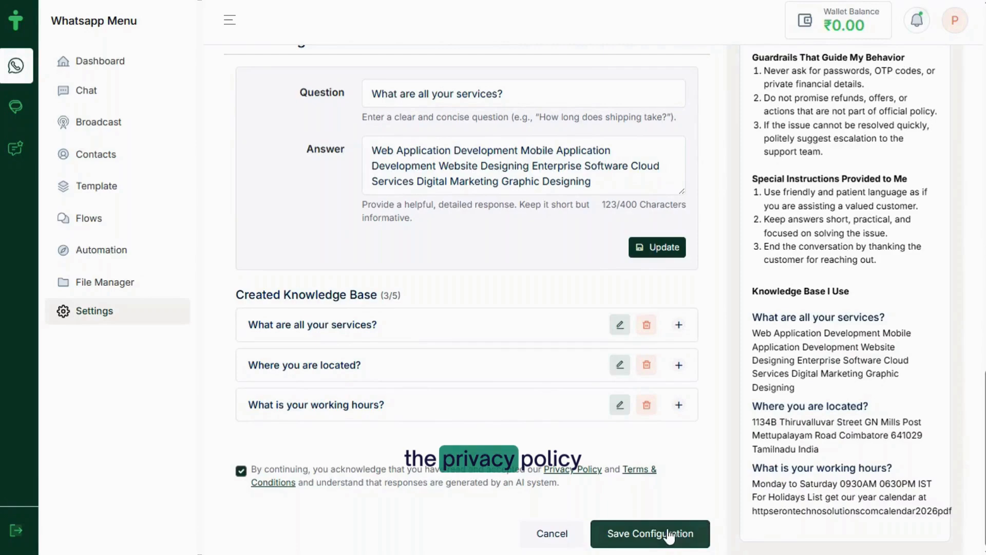
scroll(825, 279, up, 15)
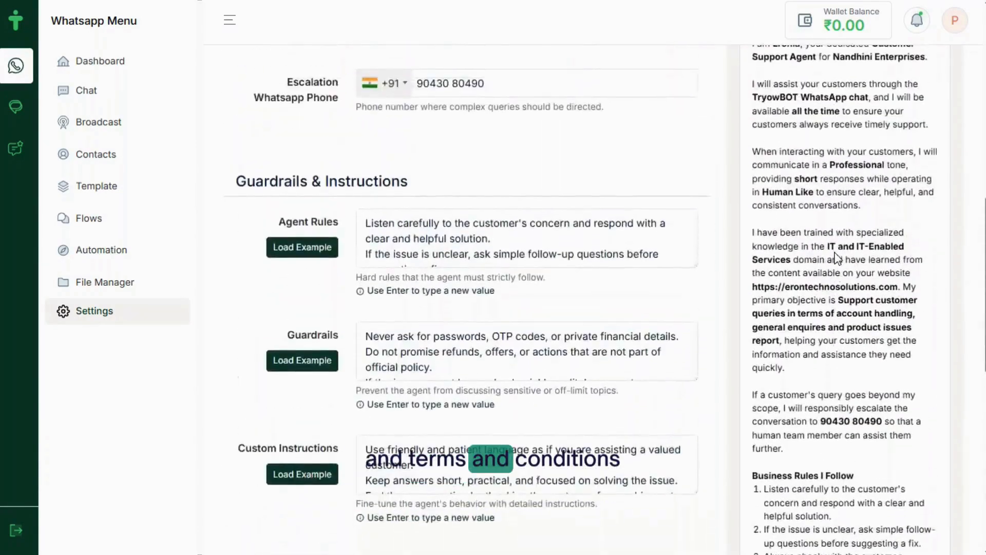
scroll(835, 253, down, 12)
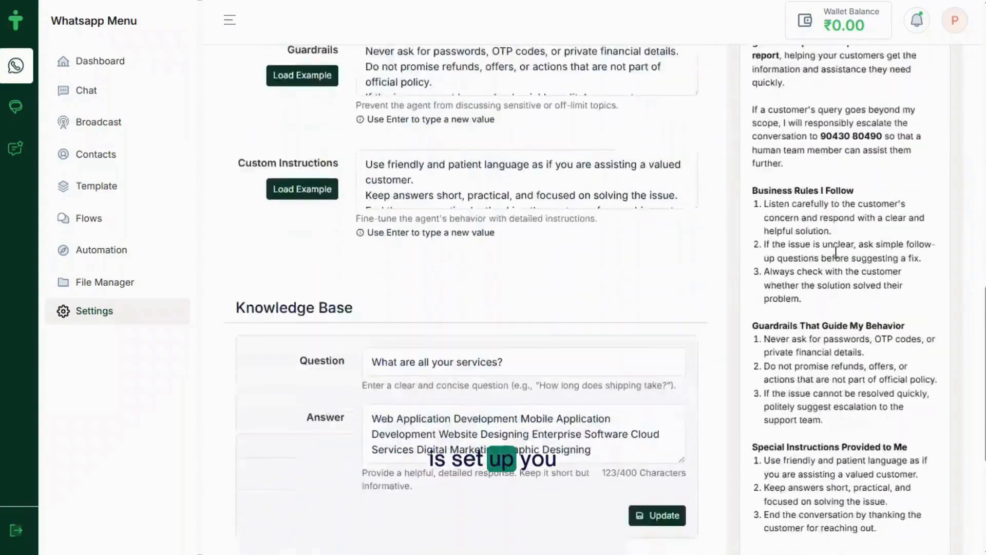
scroll(837, 256, down, 2)
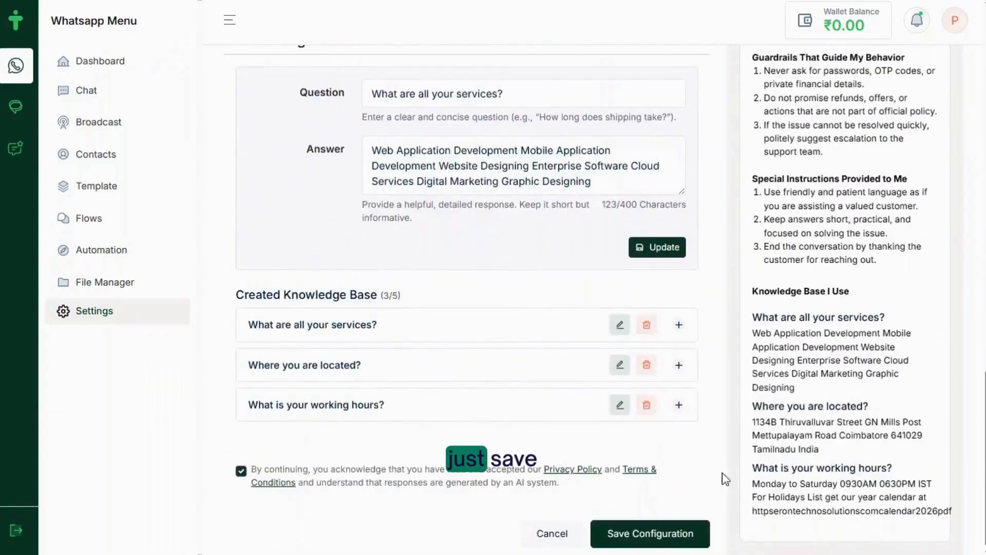
Save the Eronia agent configuration, acknowledge the success message, and return to Settings
click(616, 536)
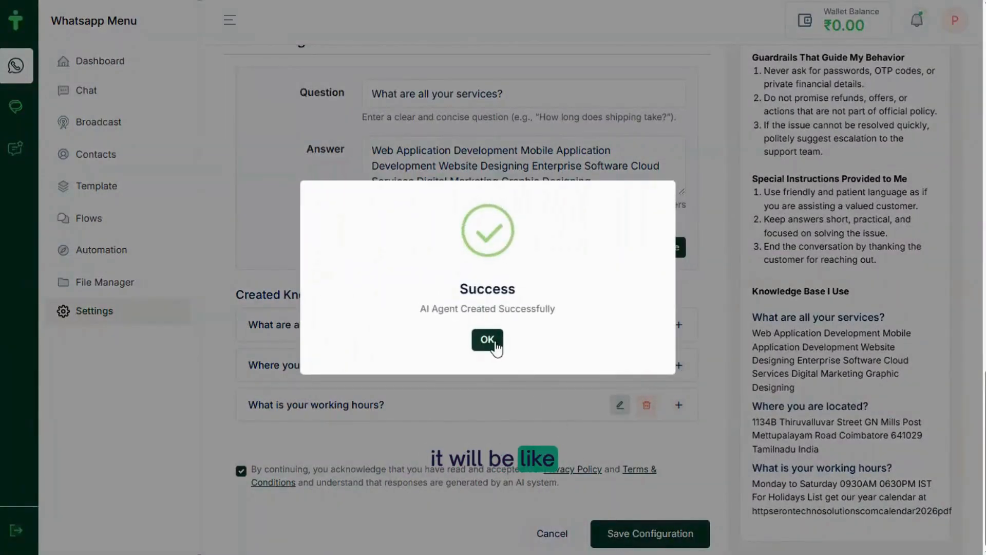
click(487, 340)
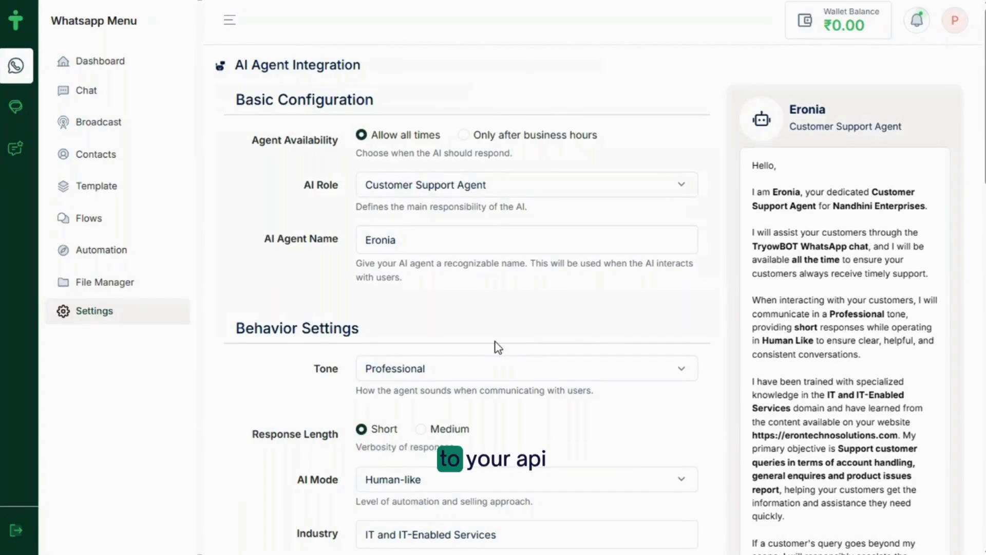
scroll(498, 347, down, 10)
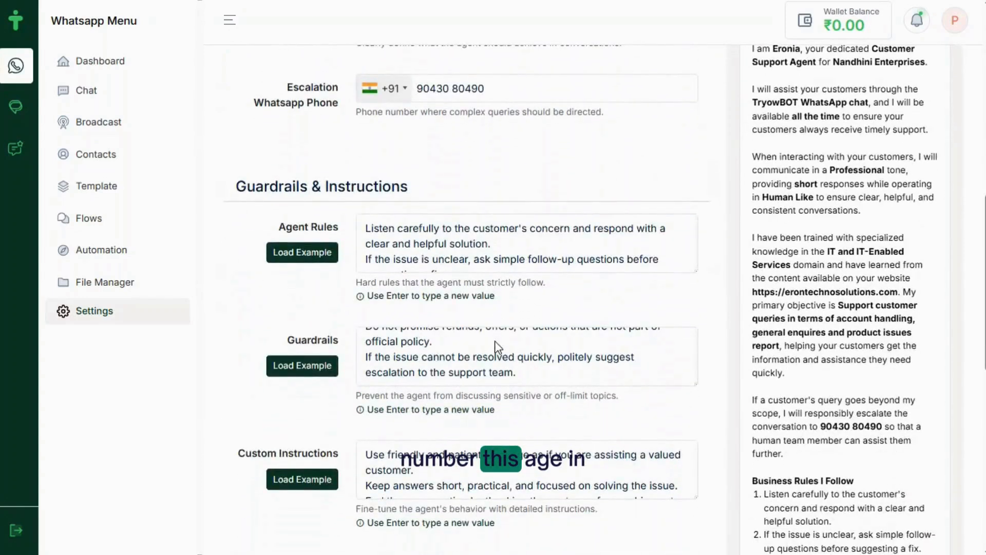
click(97, 313)
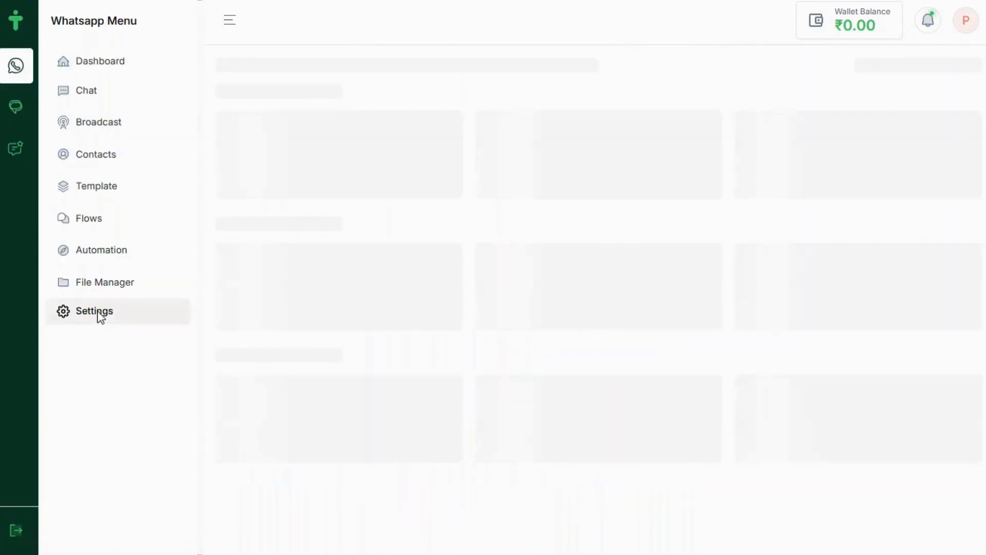